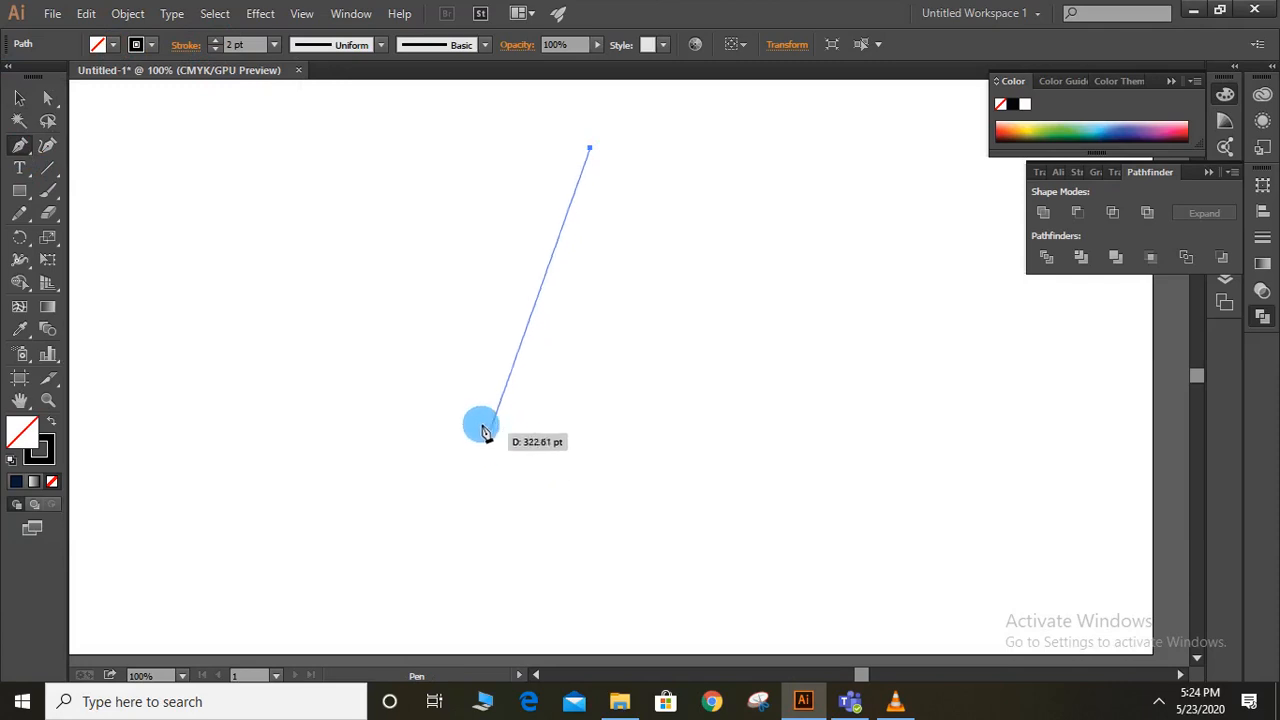
Draw the left side, rounded bottom and right side of a drop-shaped outline with curved Pen tool segments
{"action": "left_click_drag", "start_coordinate": [480, 426], "coordinate": [507, 609]}
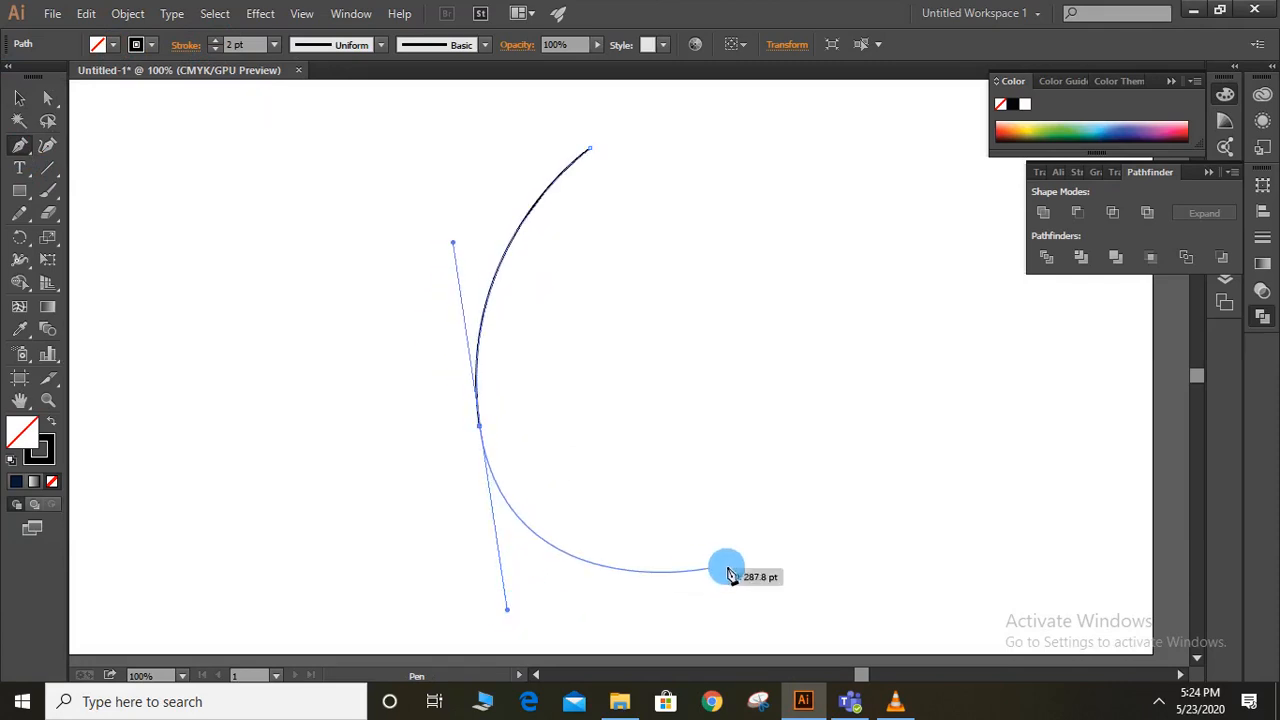
{"action": "left_click_drag", "start_coordinate": [772, 465], "coordinate": [786, 368]}
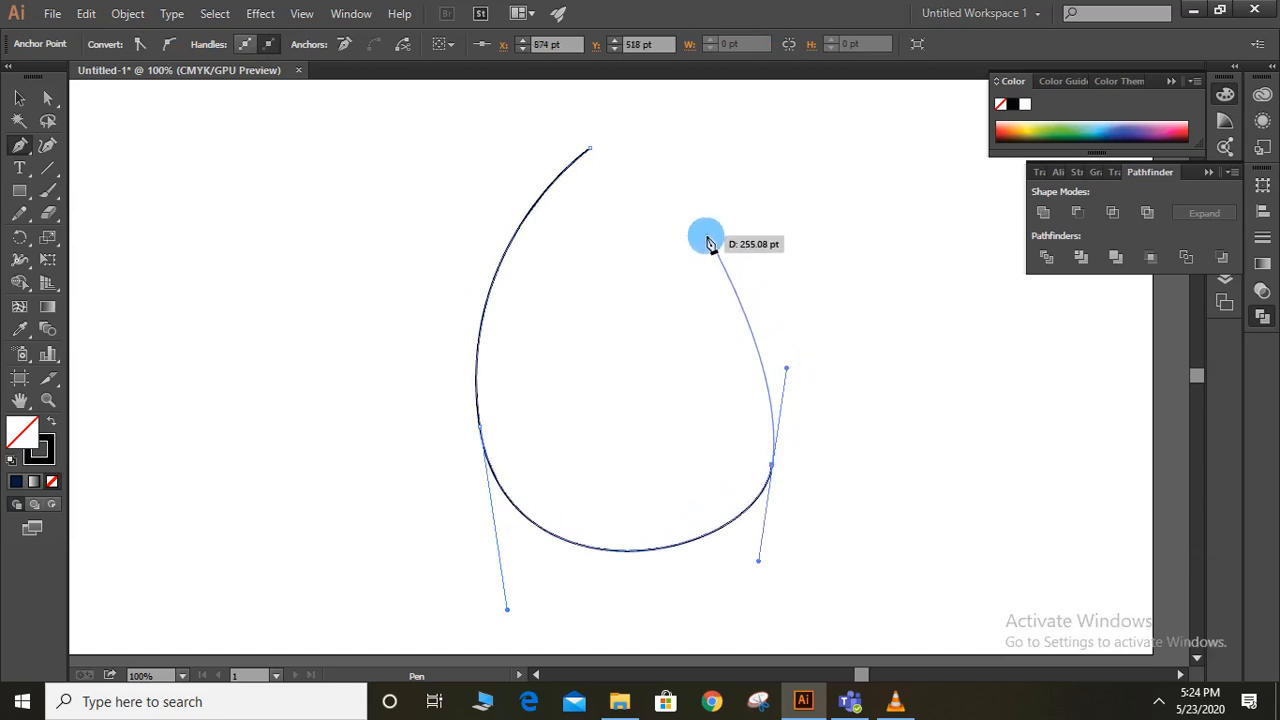
{"action": "left_click_drag", "start_coordinate": [688, 237], "coordinate": [650, 219]}
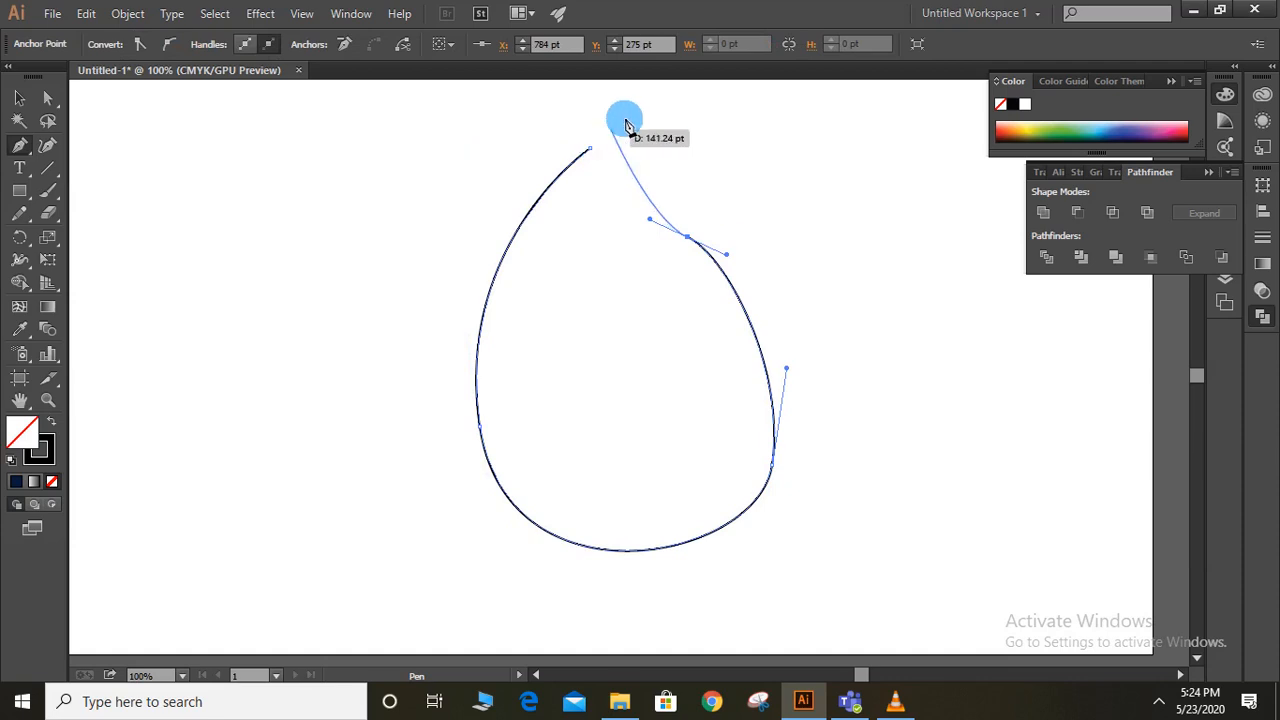
{"action": "left_click_drag", "start_coordinate": [632, 130], "coordinate": [662, 233]}
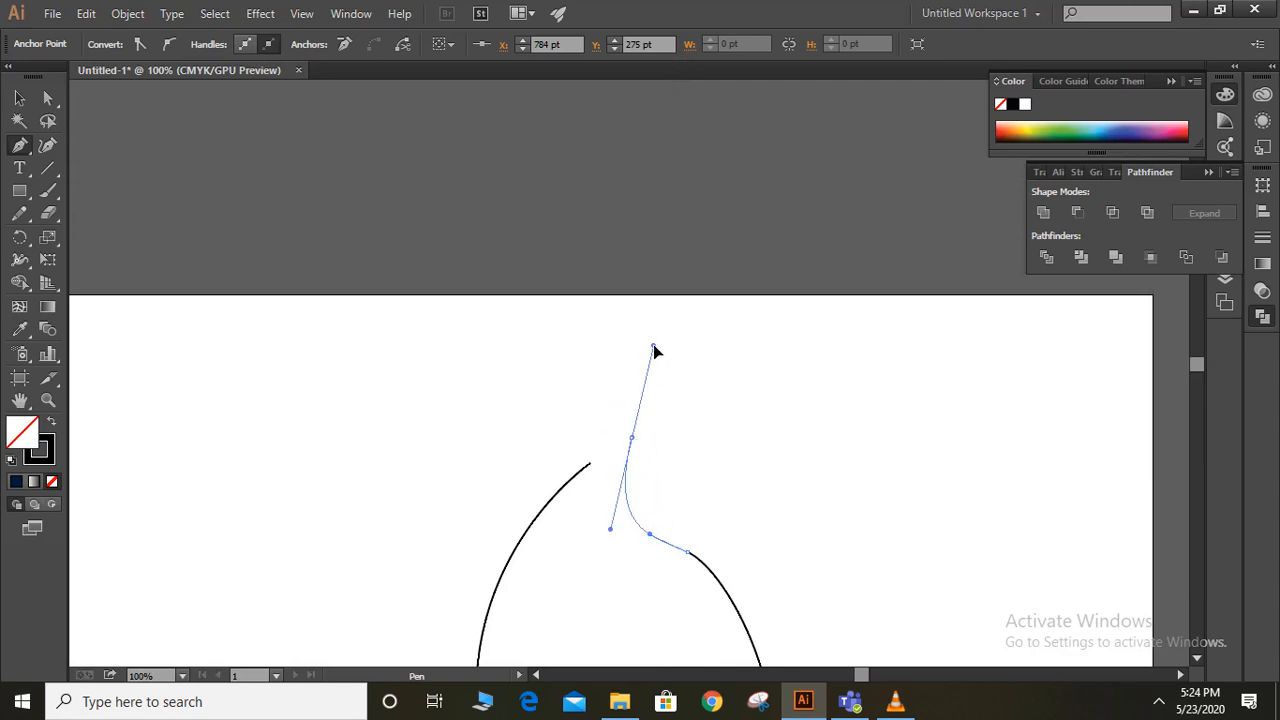
{"action": "left_click_drag", "start_coordinate": [655, 346], "coordinate": [651, 351]}
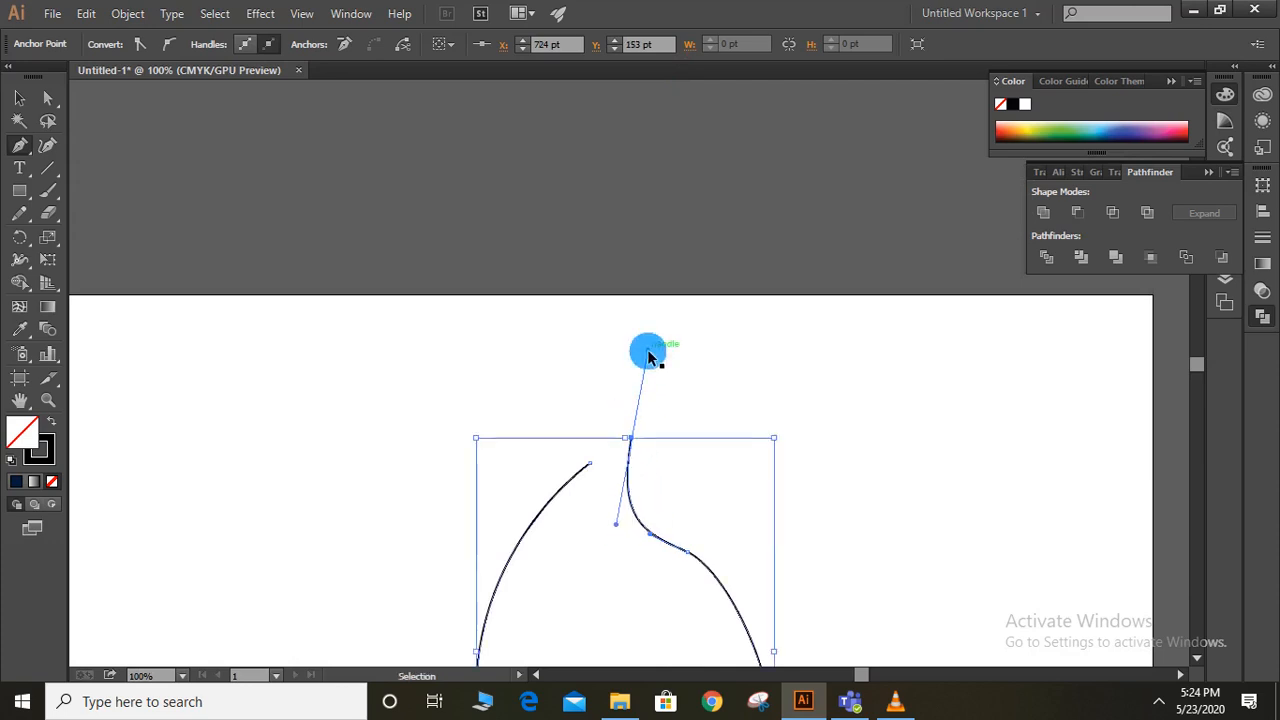
{"action": "key", "text": "ctrl+z"}
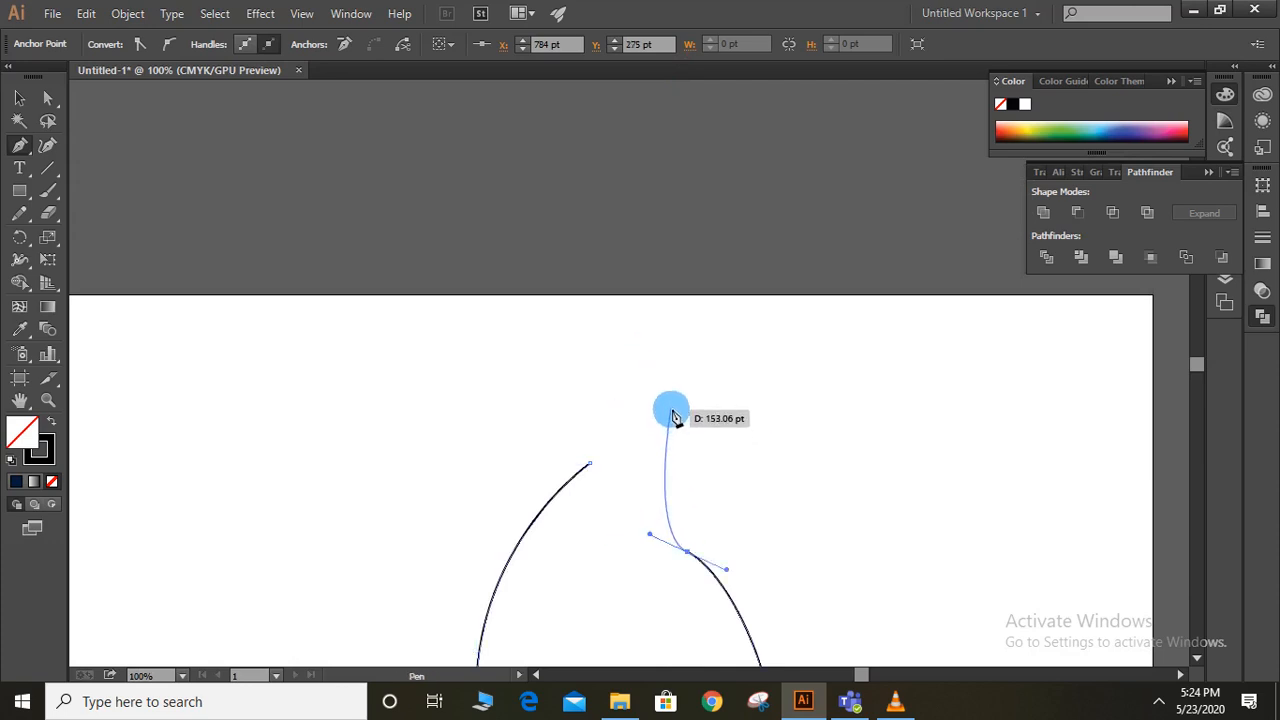
Curve the right side up to a pointed tip and close the outline with a straight segment to the starting point
{"action": "left_click", "coordinate": [676, 406], "text": "ctrl"}
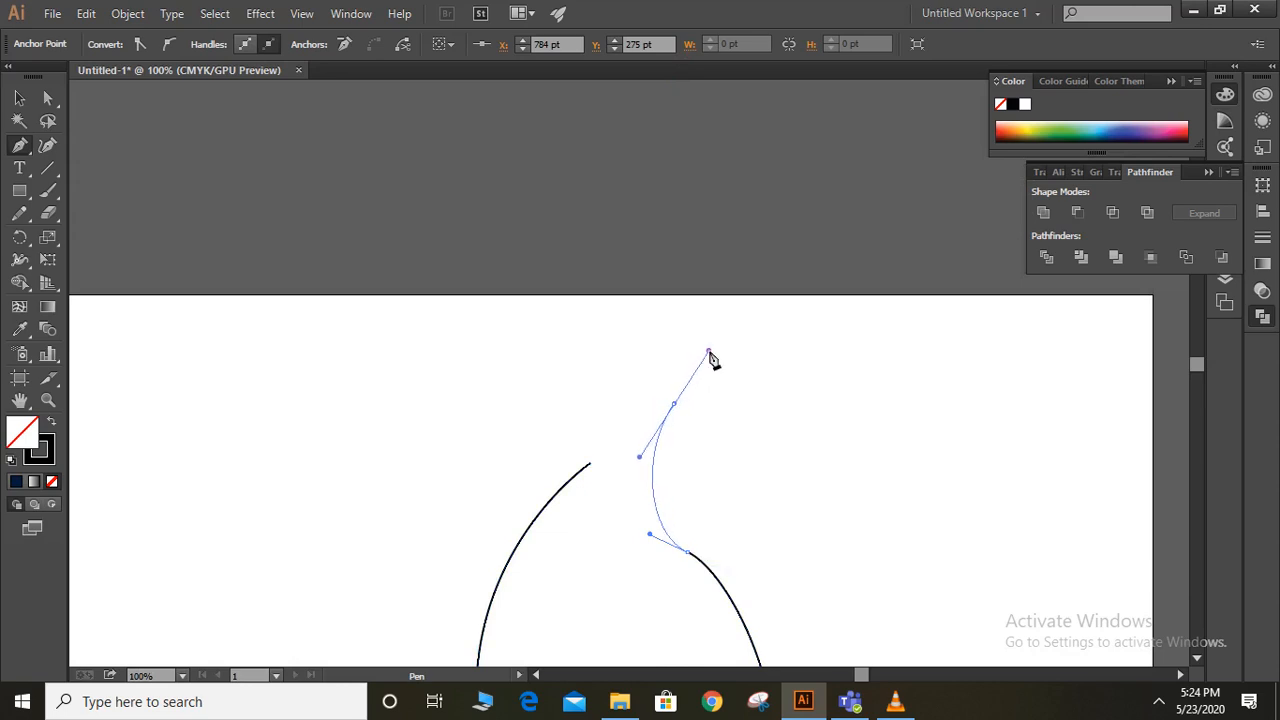
{"action": "mouse_move", "coordinate": [590, 463]}
{"action": "left_mouse_down"}
{"action": "mouse_move", "coordinate": [604, 456]}
{"action": "mouse_move", "coordinate": [595, 470]}
{"action": "left_mouse_up"}
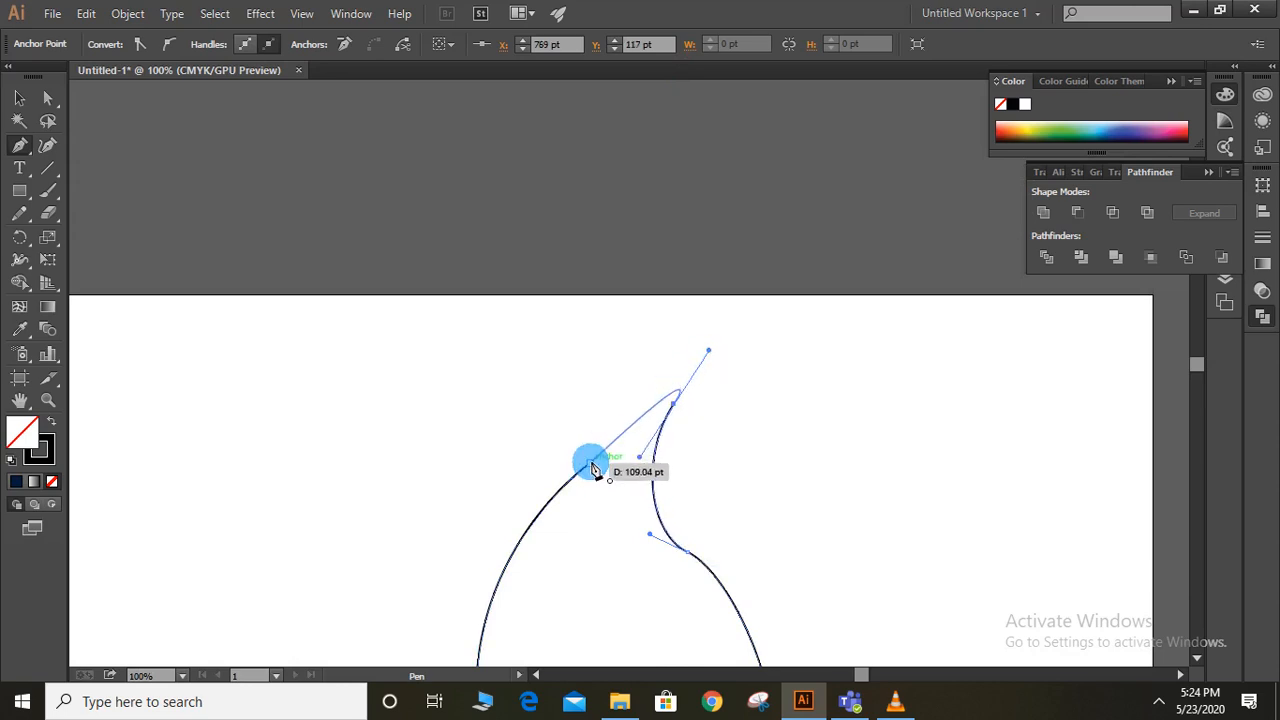
{"action": "key", "text": "Escape"}
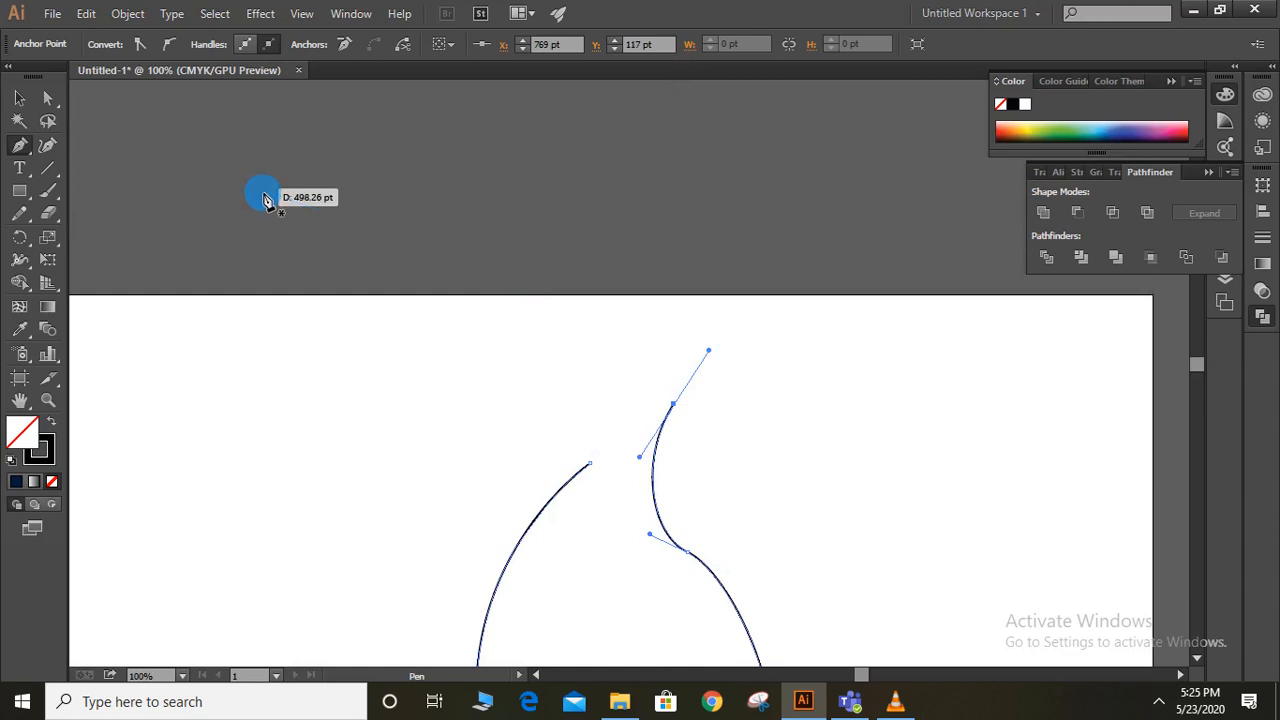
{"action": "left_click", "coordinate": [591, 463]}
{"action": "left_click", "coordinate": [673, 404]}
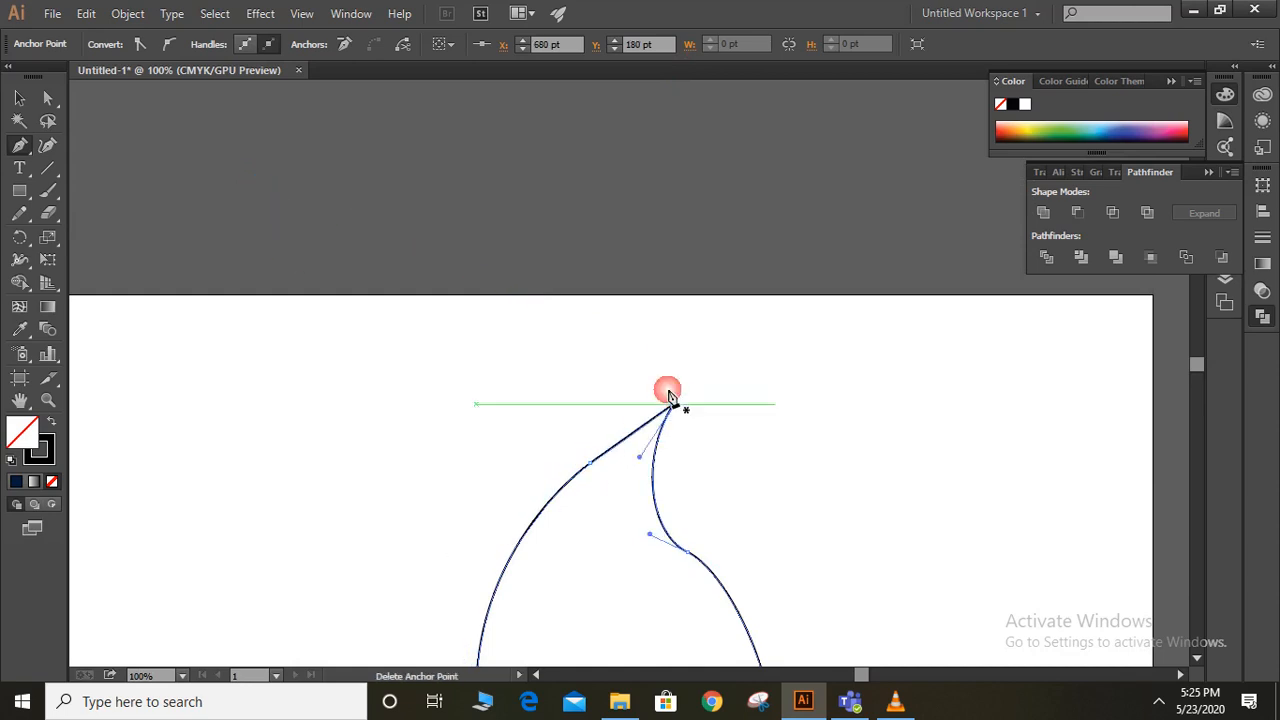
Deselect the closed drop outline
{"action": "left_click", "coordinate": [19, 97]}
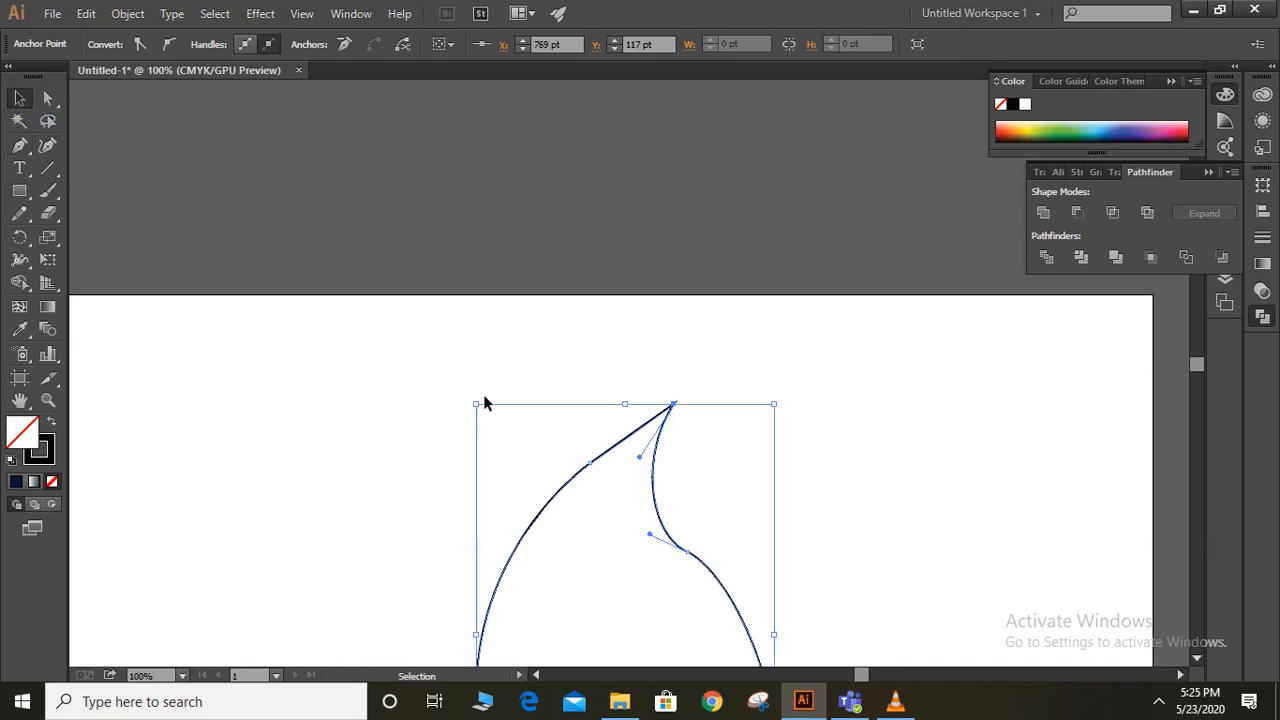
{"action": "key", "text": "a"}
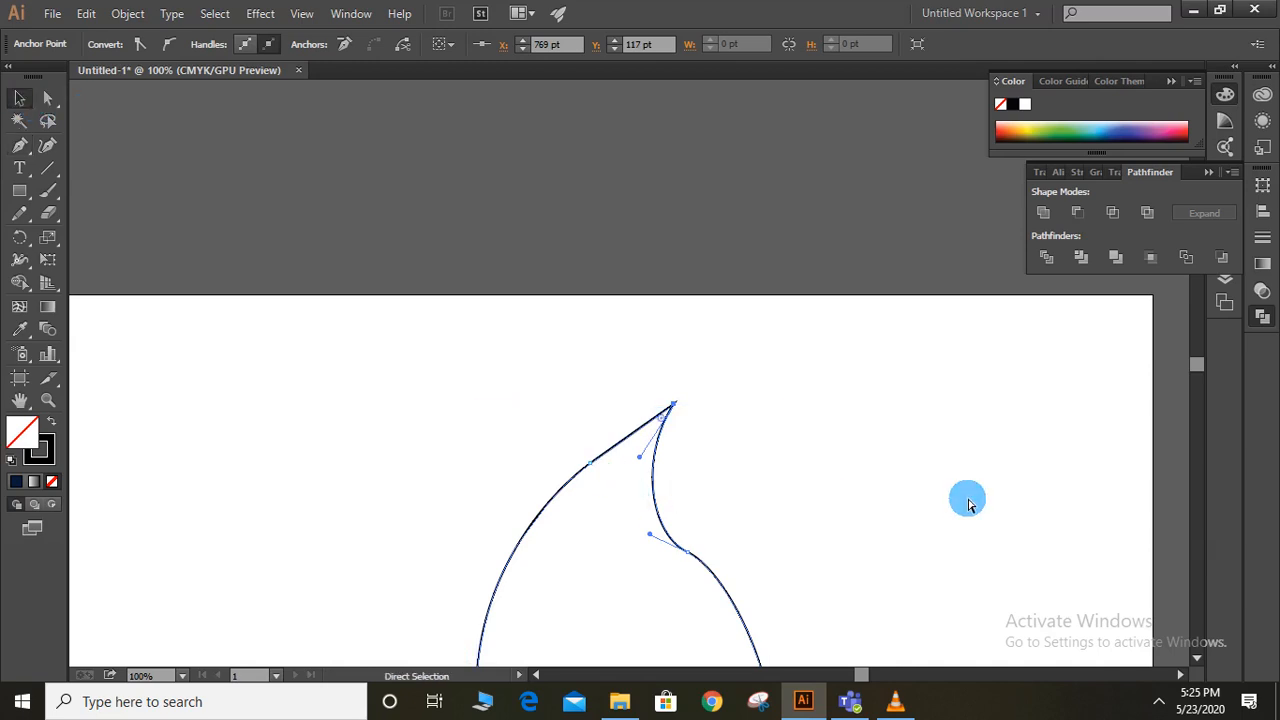
{"action": "key", "text": "ctrl+minus"}
{"action": "key", "text": "ctrl+minus"}
{"action": "key", "text": "v"}
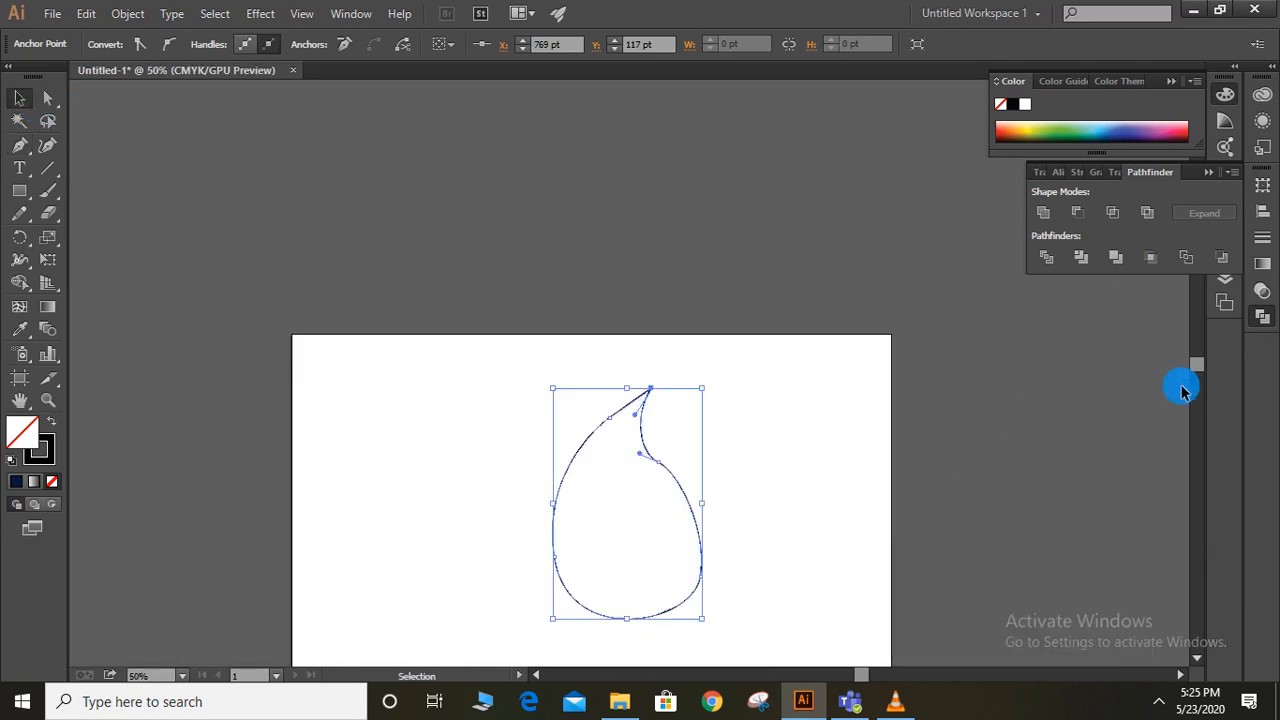
{"action": "left_click_drag", "start_coordinate": [1198, 365], "coordinate": [1197, 374]}
{"action": "left_click", "coordinate": [963, 400]}
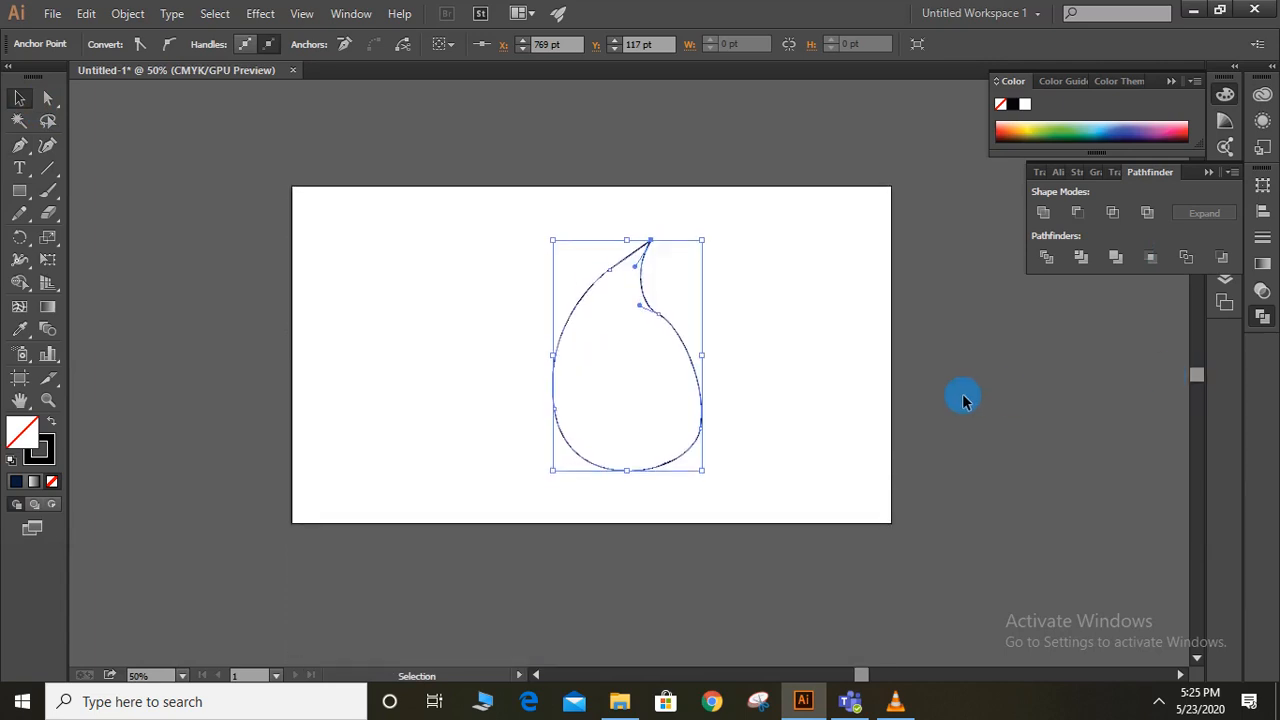
{"action": "left_click", "coordinate": [836, 420]}
Reshape the drop's right edge with the Curvature tool, adding a mid-side point and moving the neck point inward and up
{"action": "key", "text": "ctrl+plus"}
{"action": "key", "text": "ctrl+plus"}
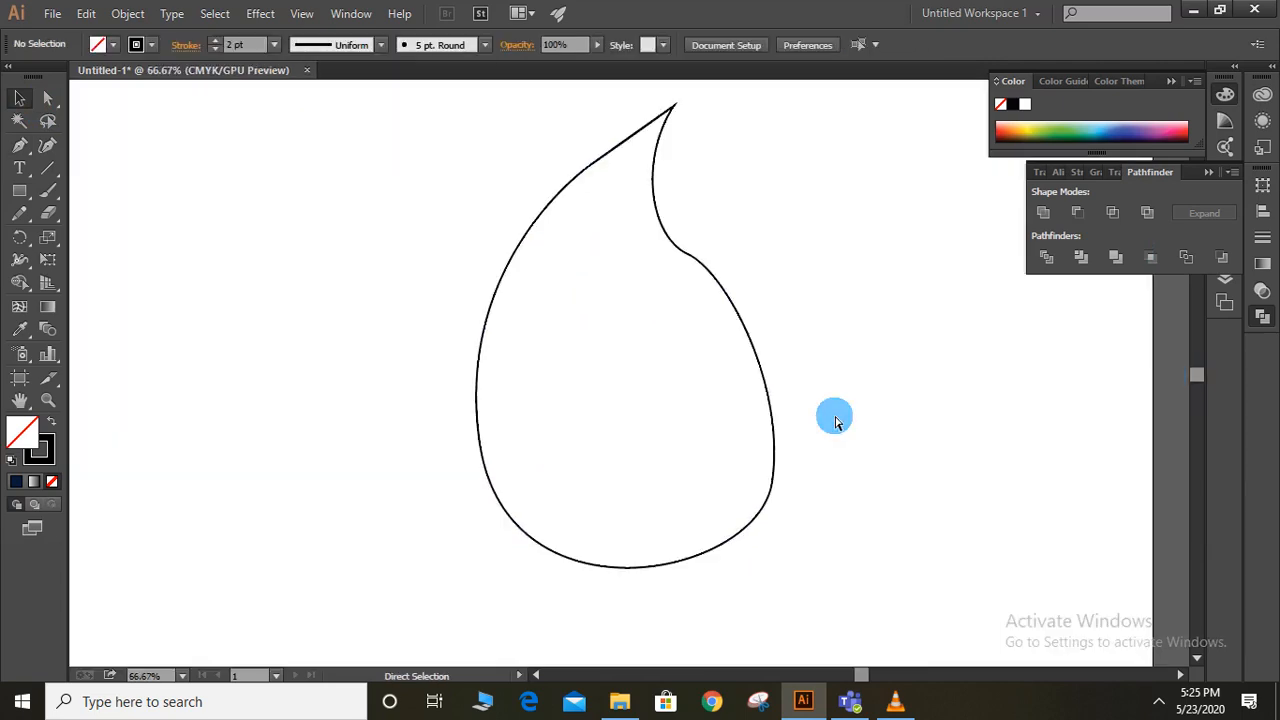
{"action": "left_click", "coordinate": [56, 145]}
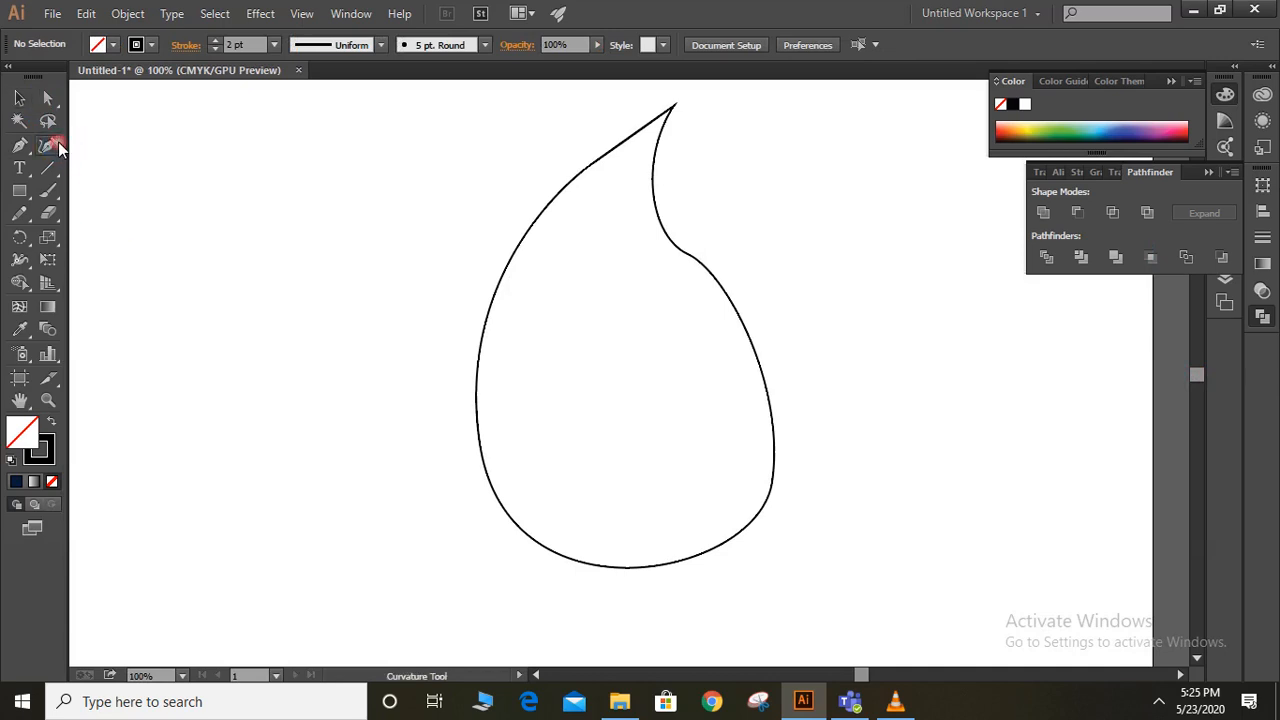
{"action": "left_click", "coordinate": [735, 313]}
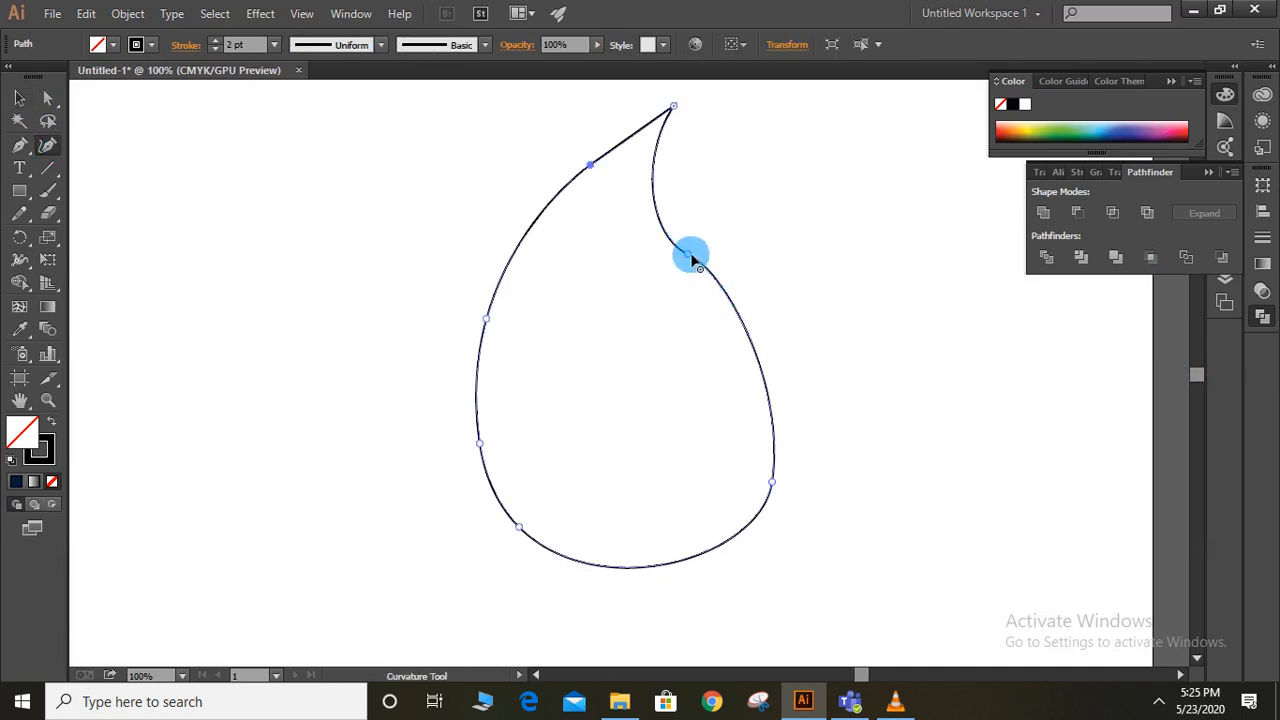
{"action": "left_click_drag", "start_coordinate": [690, 258], "coordinate": [645, 242]}
{"action": "left_click_drag", "start_coordinate": [697, 362], "coordinate": [723, 309]}
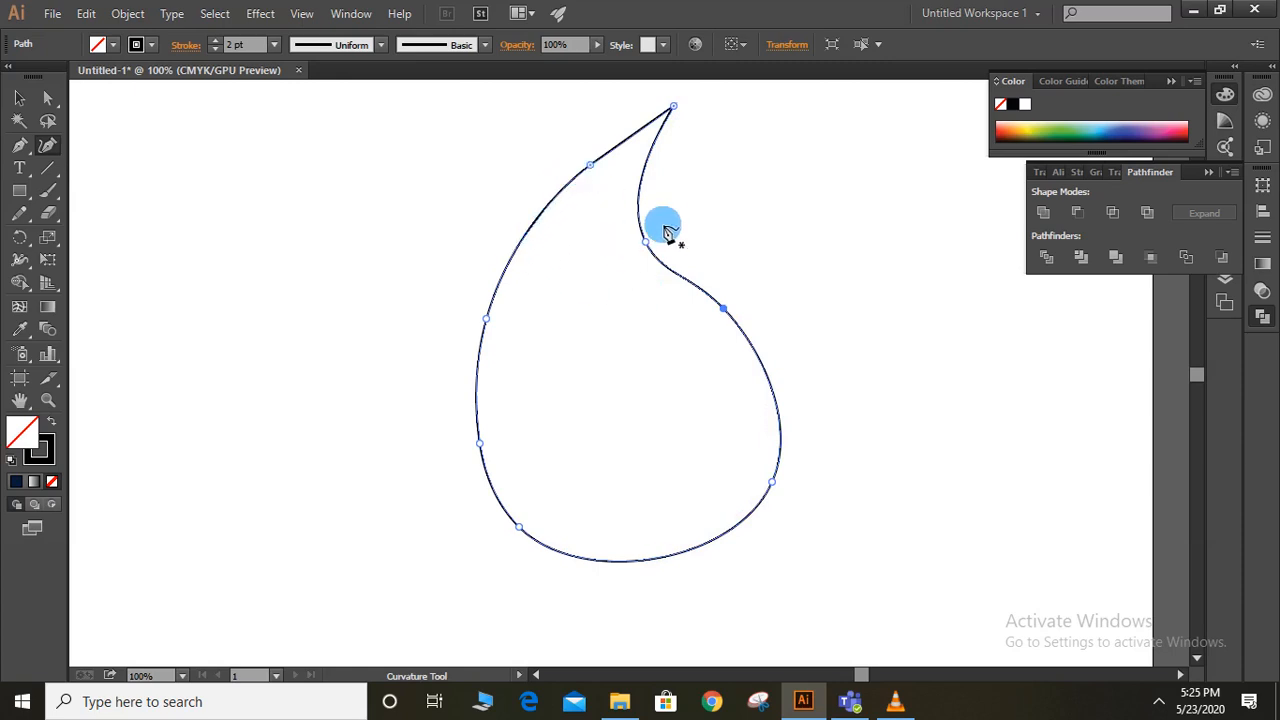
{"action": "left_click_drag", "start_coordinate": [650, 248], "coordinate": [645, 194]}
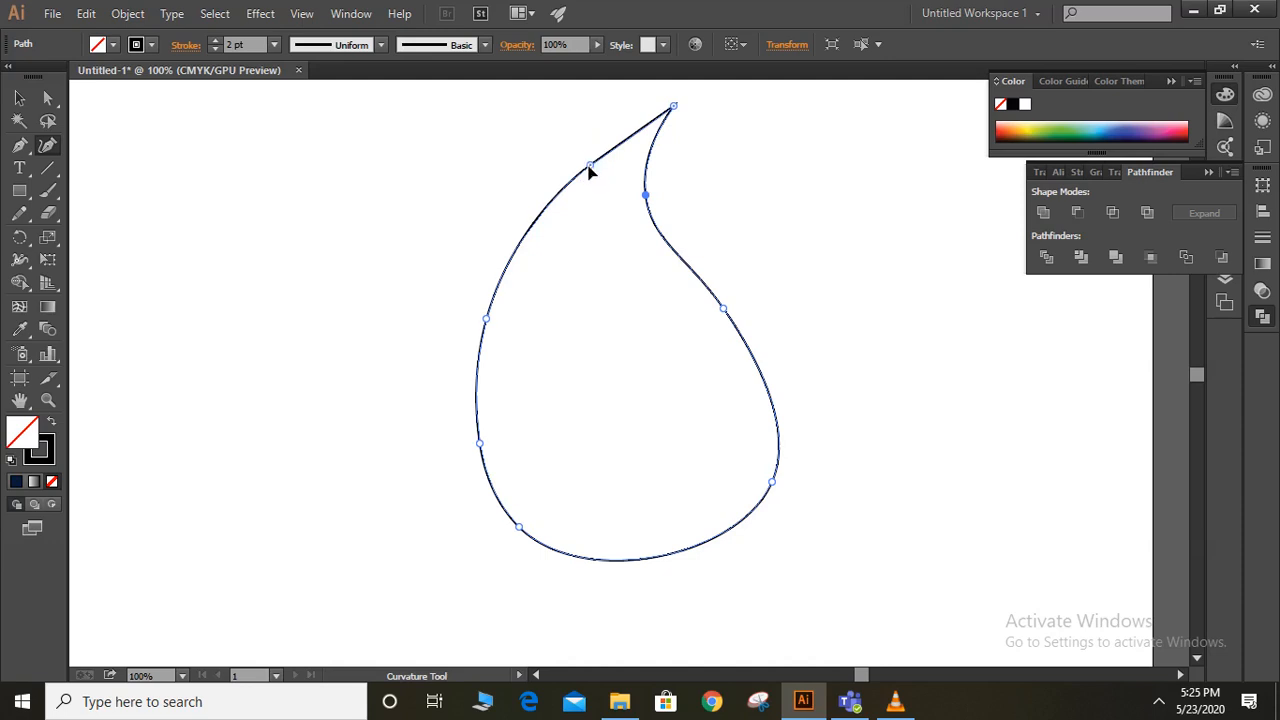
Round the drop's left side and base by shifting the left-edge points and adding a point at the bottom
{"action": "left_click", "coordinate": [589, 174]}
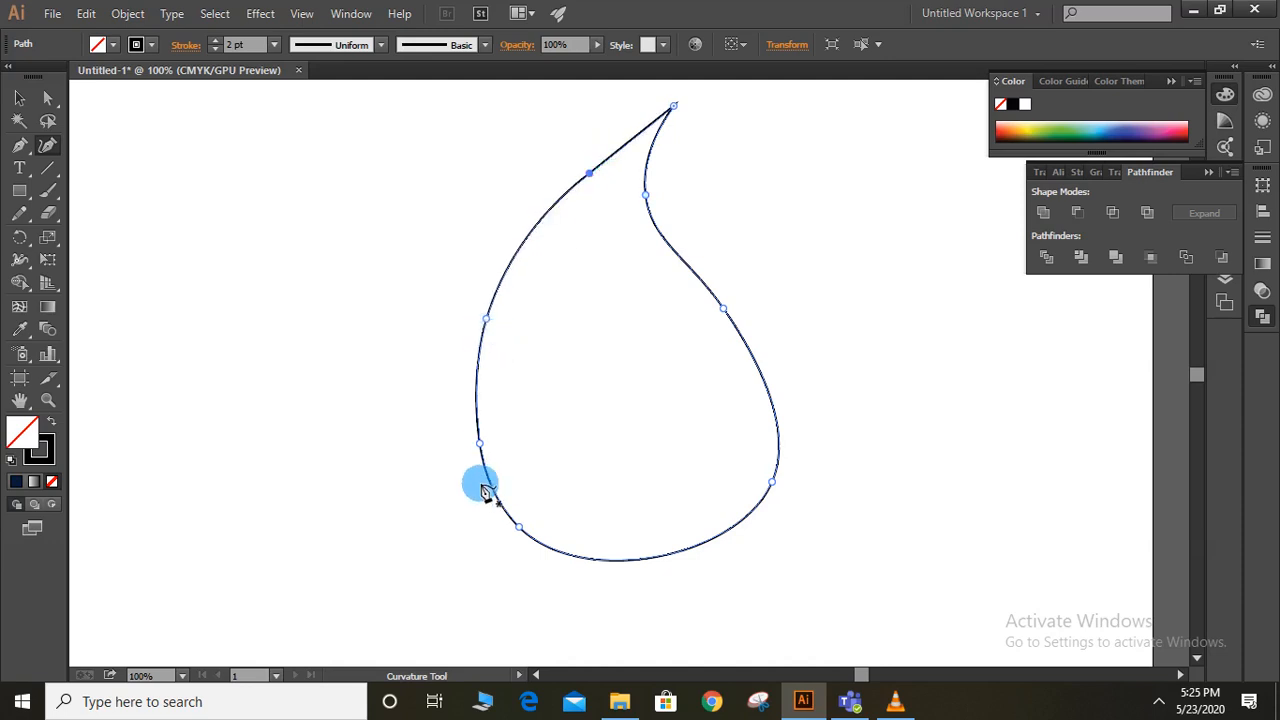
{"action": "left_click_drag", "start_coordinate": [481, 446], "coordinate": [477, 410]}
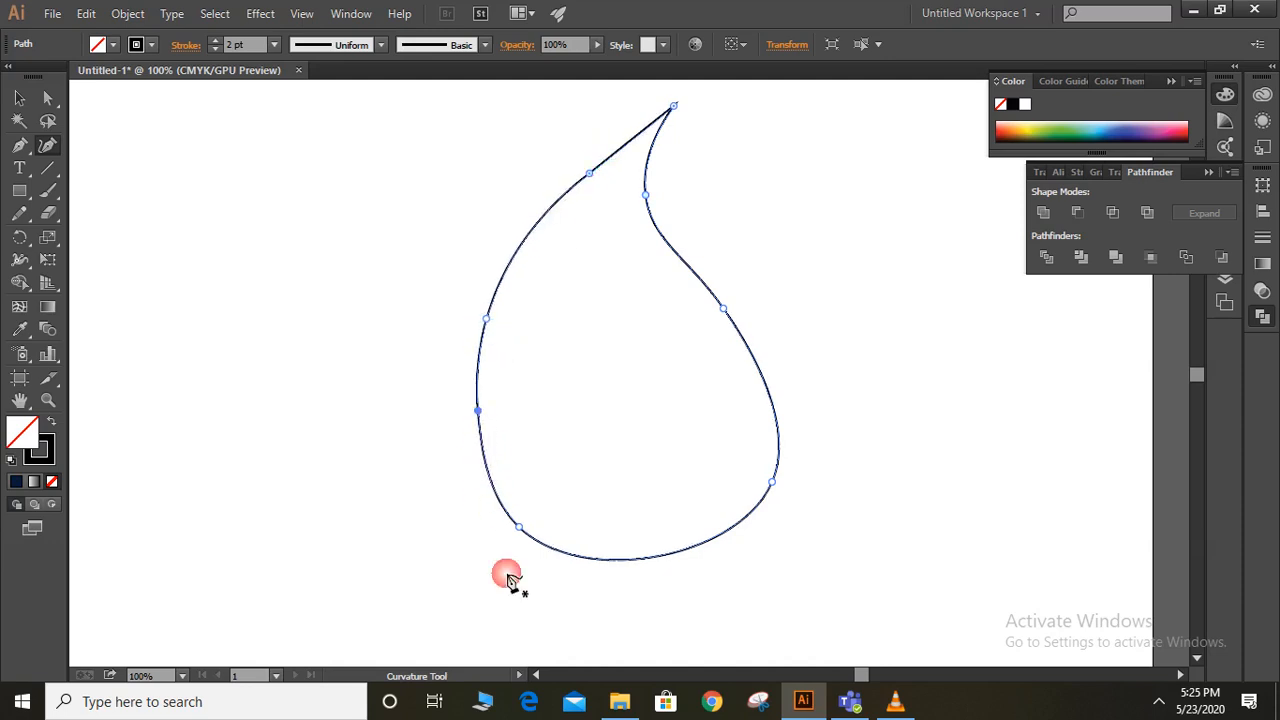
{"action": "left_click_drag", "start_coordinate": [521, 534], "coordinate": [503, 503]}
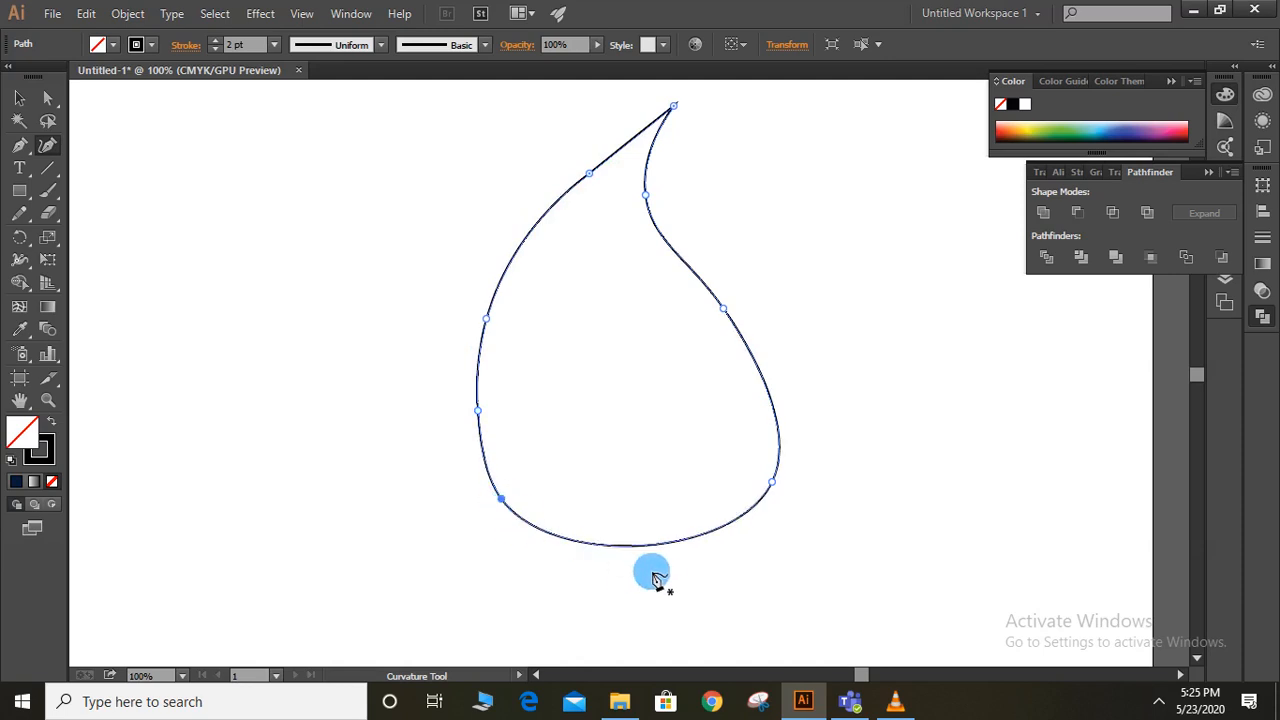
{"action": "left_click_drag", "start_coordinate": [647, 549], "coordinate": [648, 558]}
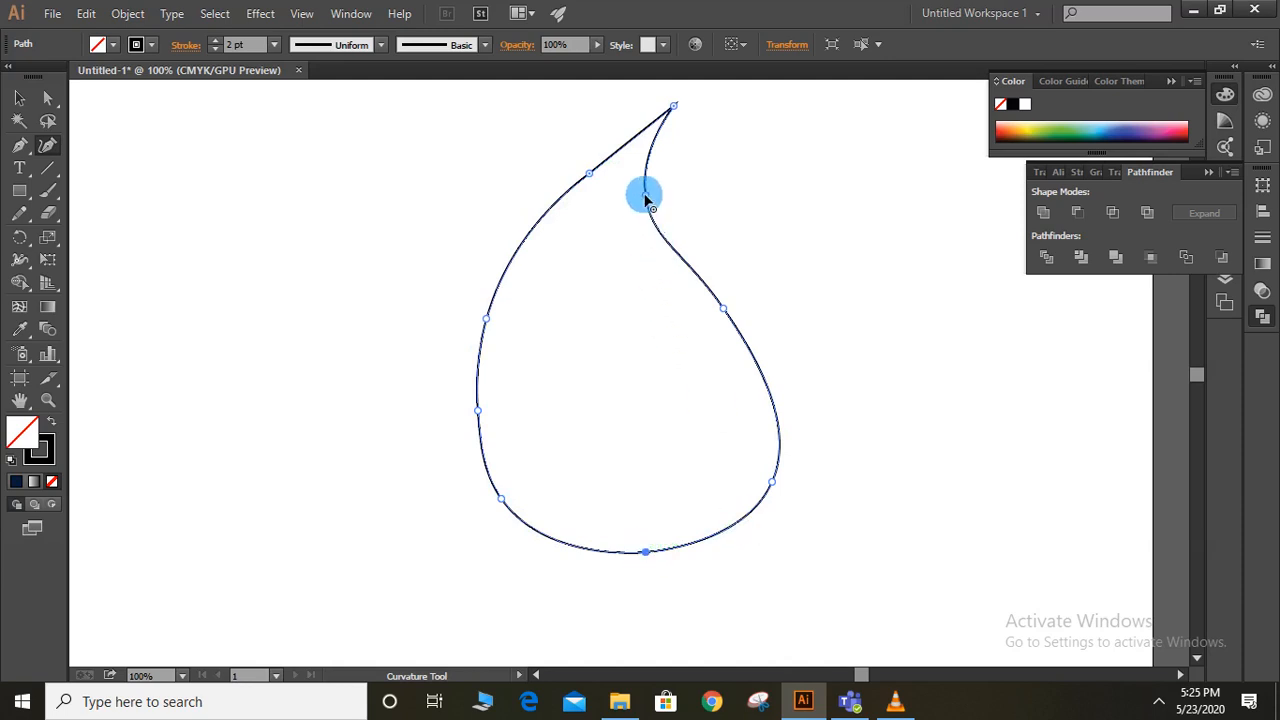
Refine the neck curve, bow the straight upper-left edge with an added point, and raise the upper point on the left side
{"action": "left_click_drag", "start_coordinate": [654, 184], "coordinate": [653, 183]}
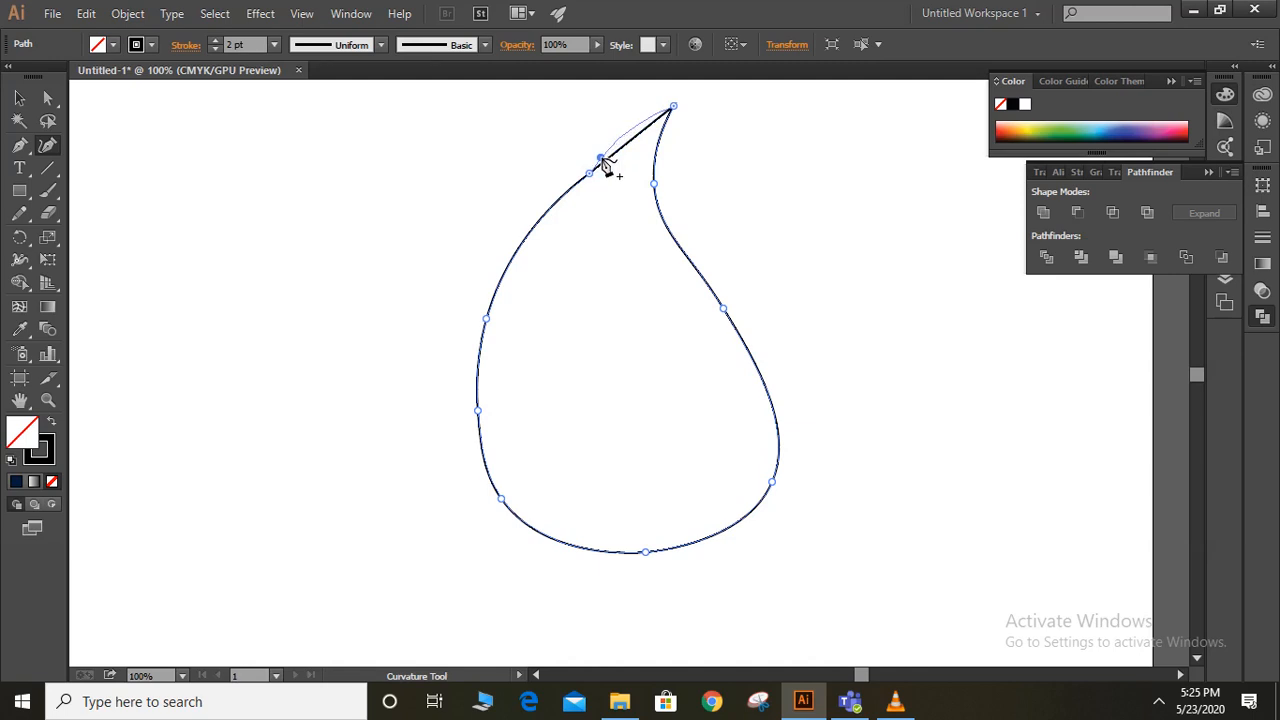
{"action": "left_click", "coordinate": [592, 173]}
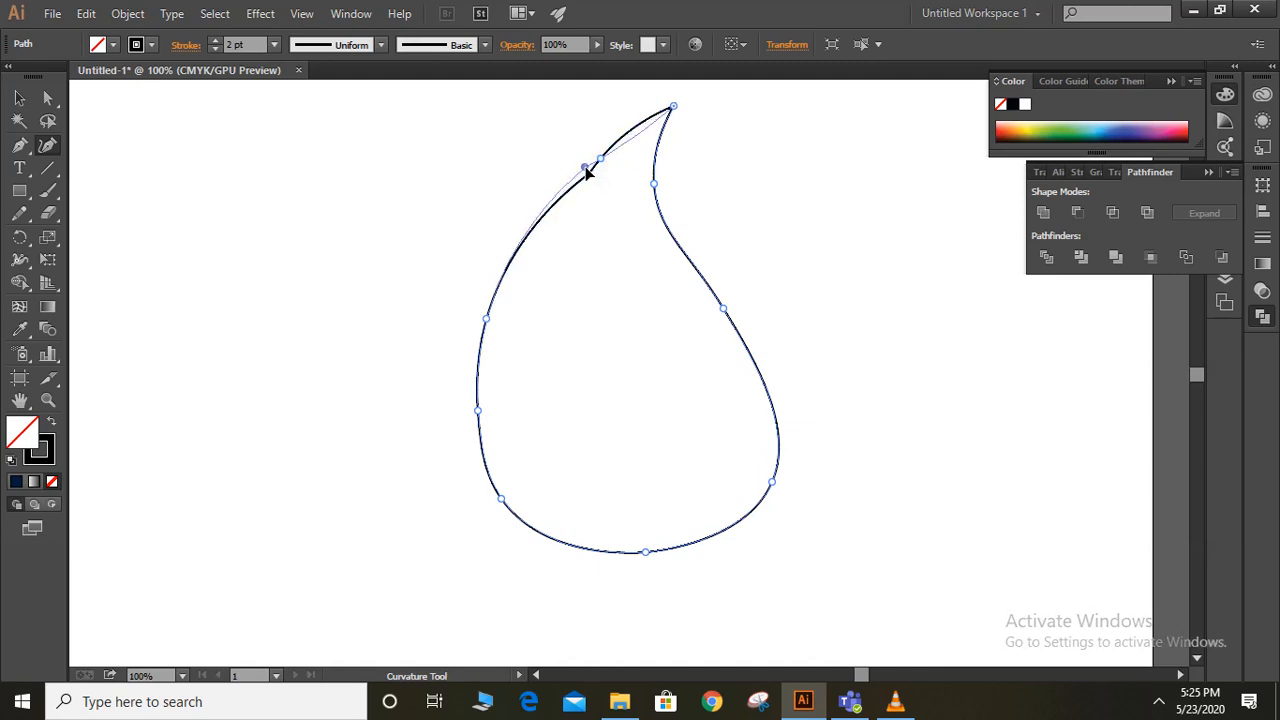
{"action": "left_click", "coordinate": [587, 171]}
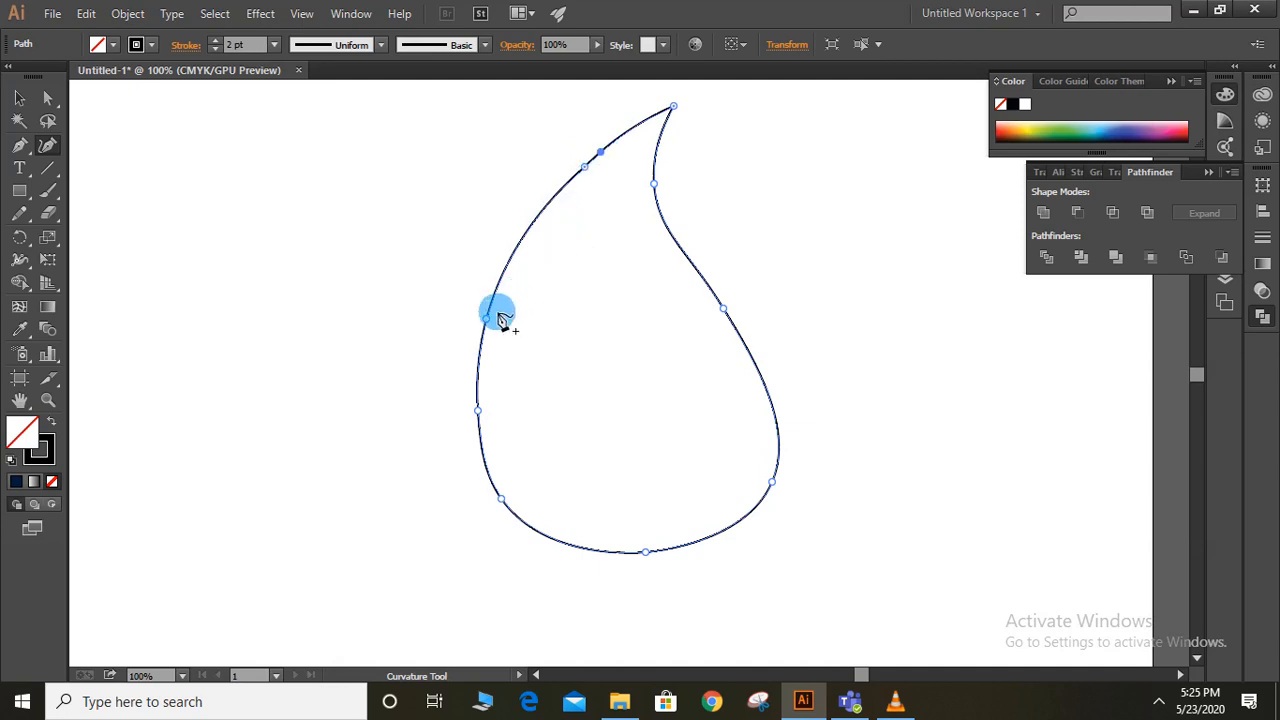
{"action": "left_click_drag", "start_coordinate": [489, 318], "coordinate": [492, 282]}
{"action": "left_click_drag", "start_coordinate": [479, 407], "coordinate": [473, 406]}
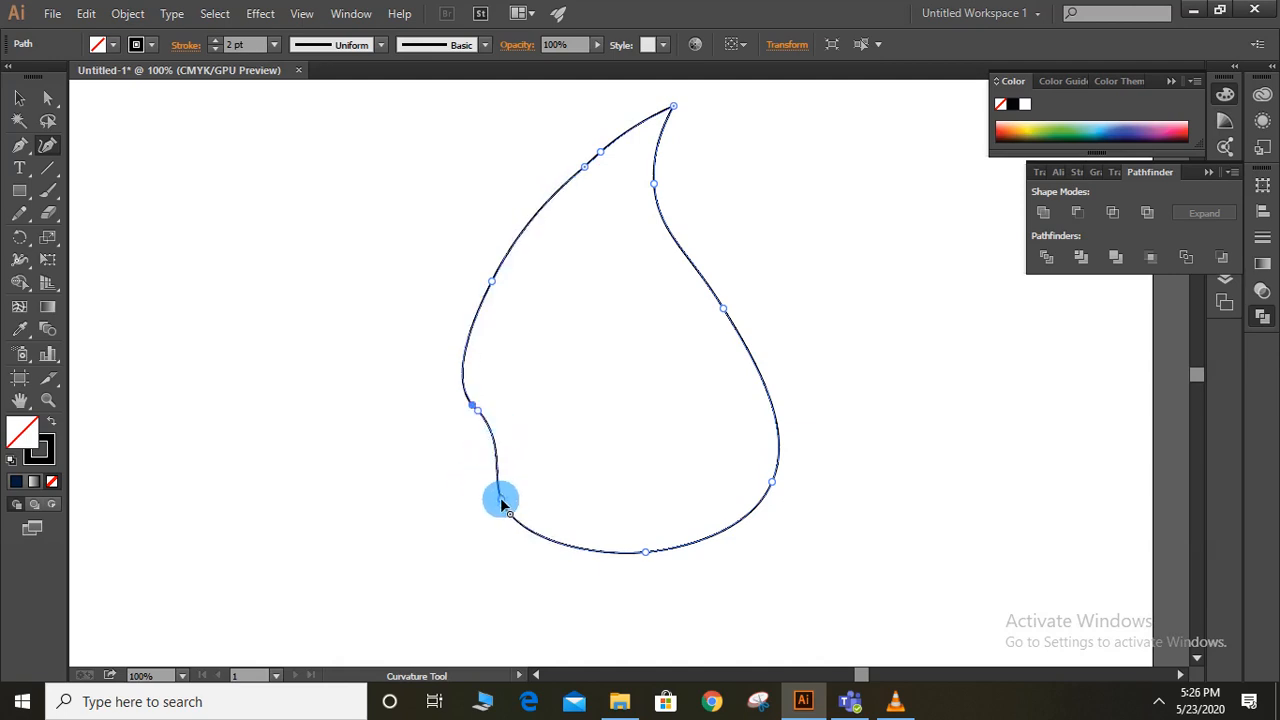
{"action": "left_click_drag", "start_coordinate": [496, 490], "coordinate": [495, 489]}
{"action": "key", "text": "ctrl+z"}
{"action": "key", "text": "ctrl+z"}
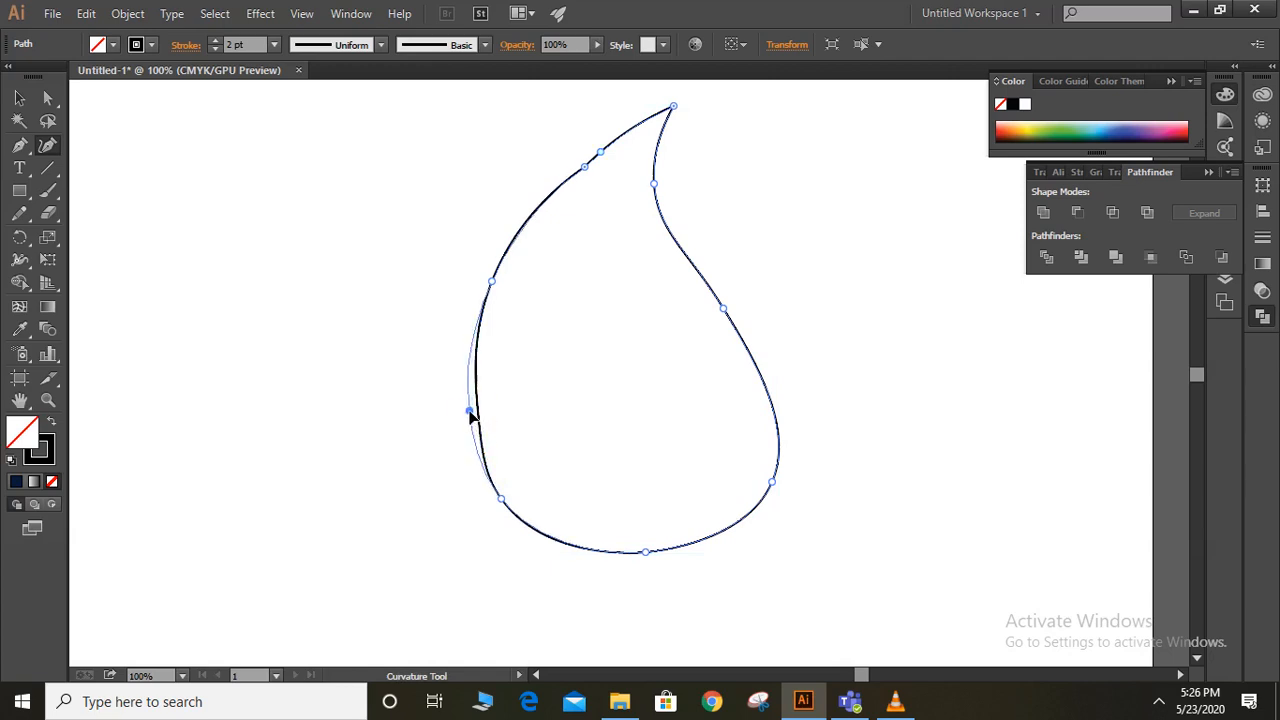
Pull the lower anchor point on the drop's left side outward for a fuller curve and deselect the outline
{"action": "left_click_drag", "start_coordinate": [470, 415], "coordinate": [470, 409]}
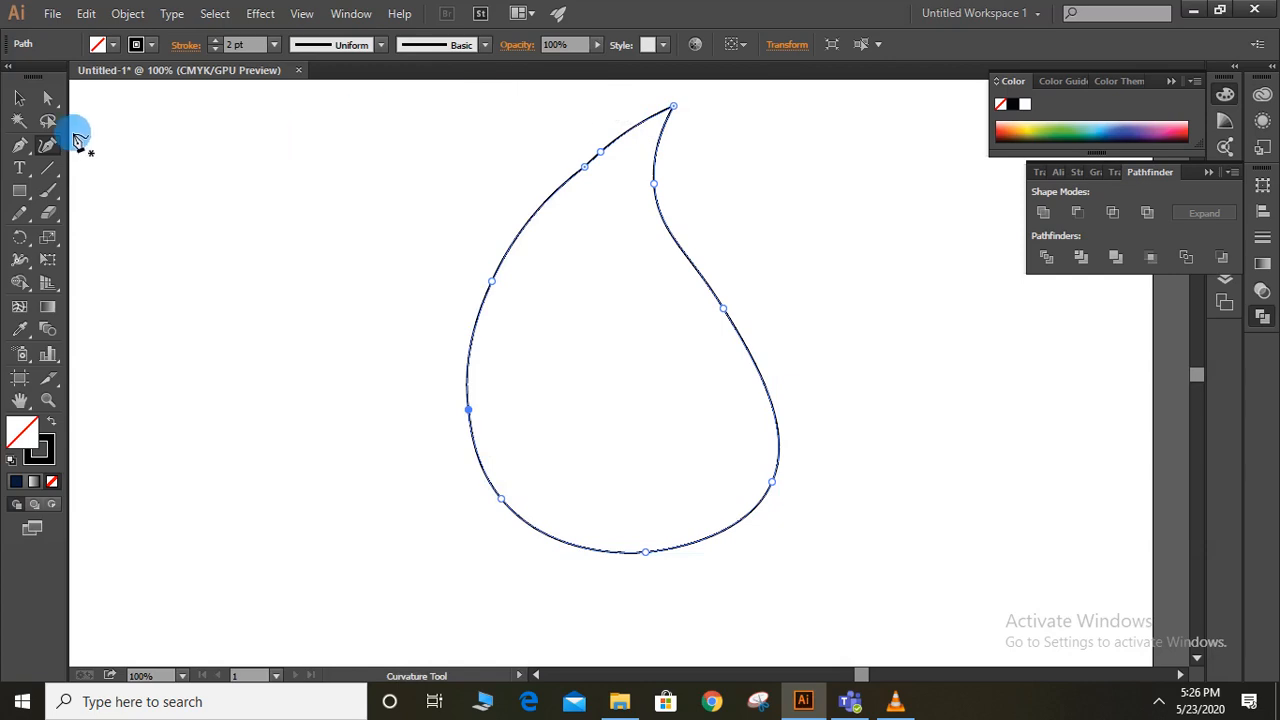
{"action": "left_click", "coordinate": [19, 97]}
{"action": "left_click", "coordinate": [248, 257]}
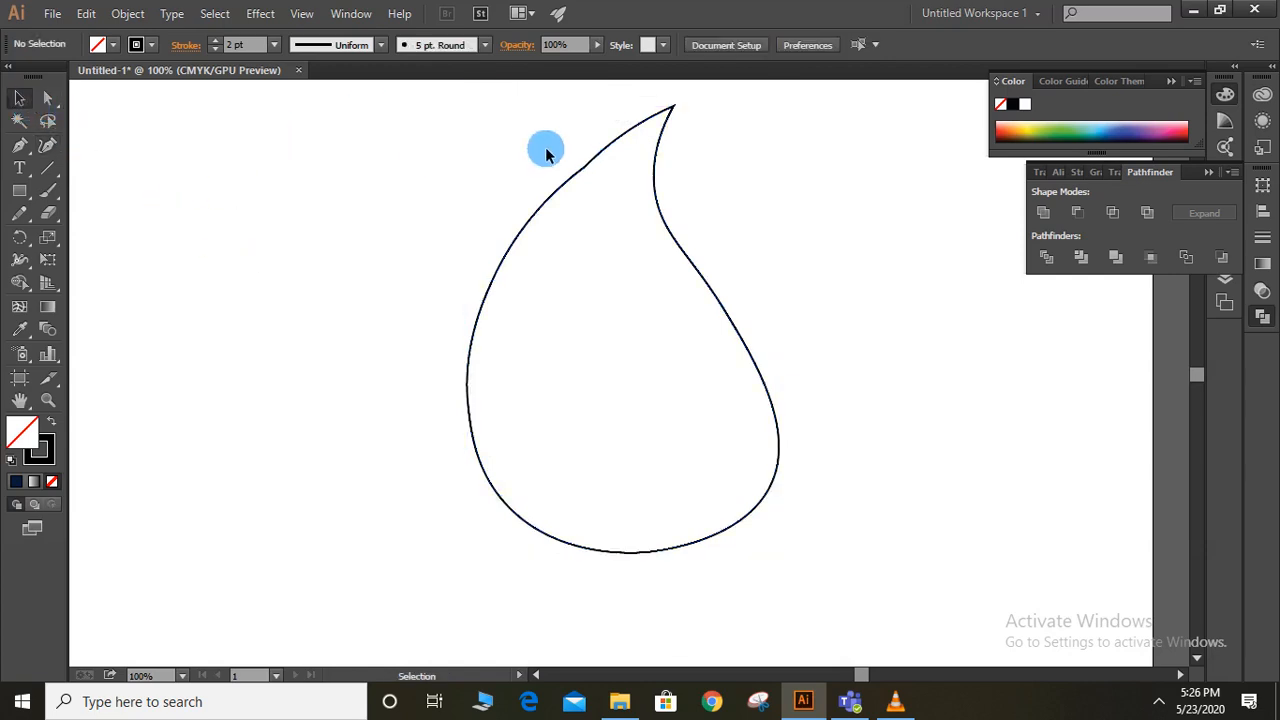
Delete the redundant anchor point on the drop's upper-left edge with the Delete Anchor Point tool and deselect the outline
{"action": "left_click", "coordinate": [586, 168]}
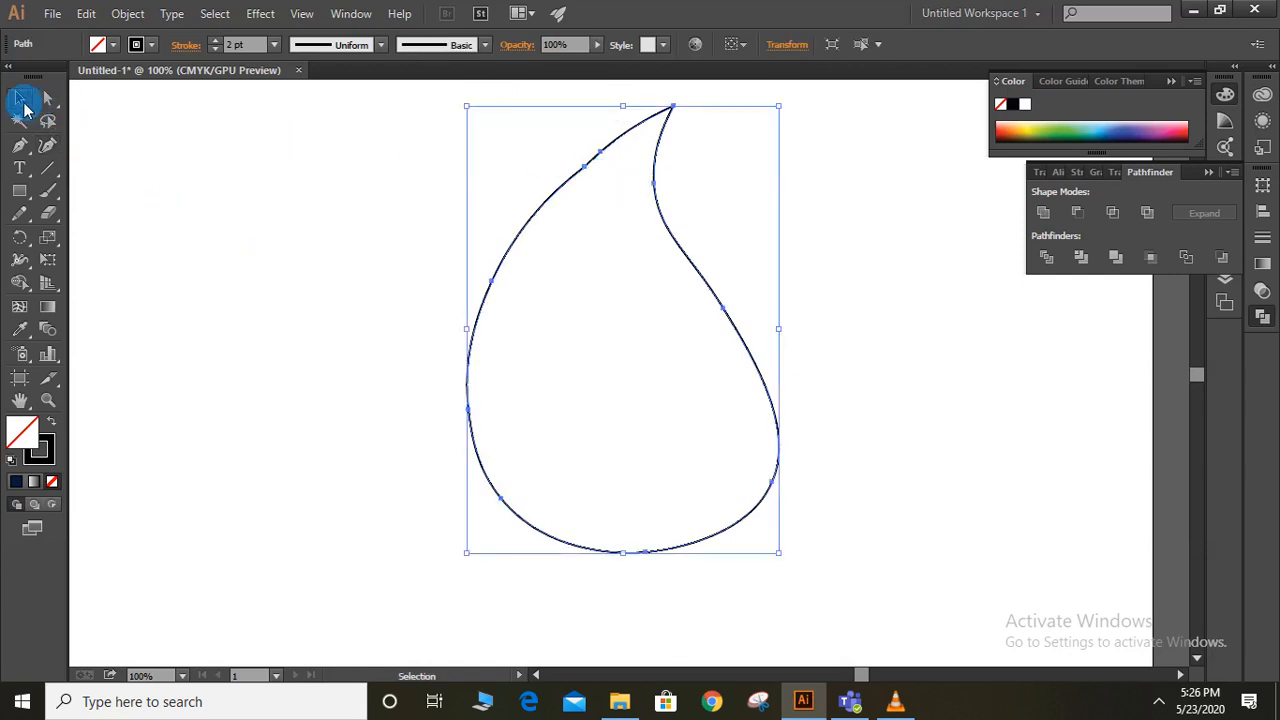
{"action": "mouse_move", "coordinate": [22, 148]}
{"action": "left_mouse_down"}
{"action": "mouse_move", "coordinate": [69, 166]}
{"action": "mouse_move", "coordinate": [80, 188]}
{"action": "left_mouse_up"}
{"action": "left_click", "coordinate": [578, 173]}
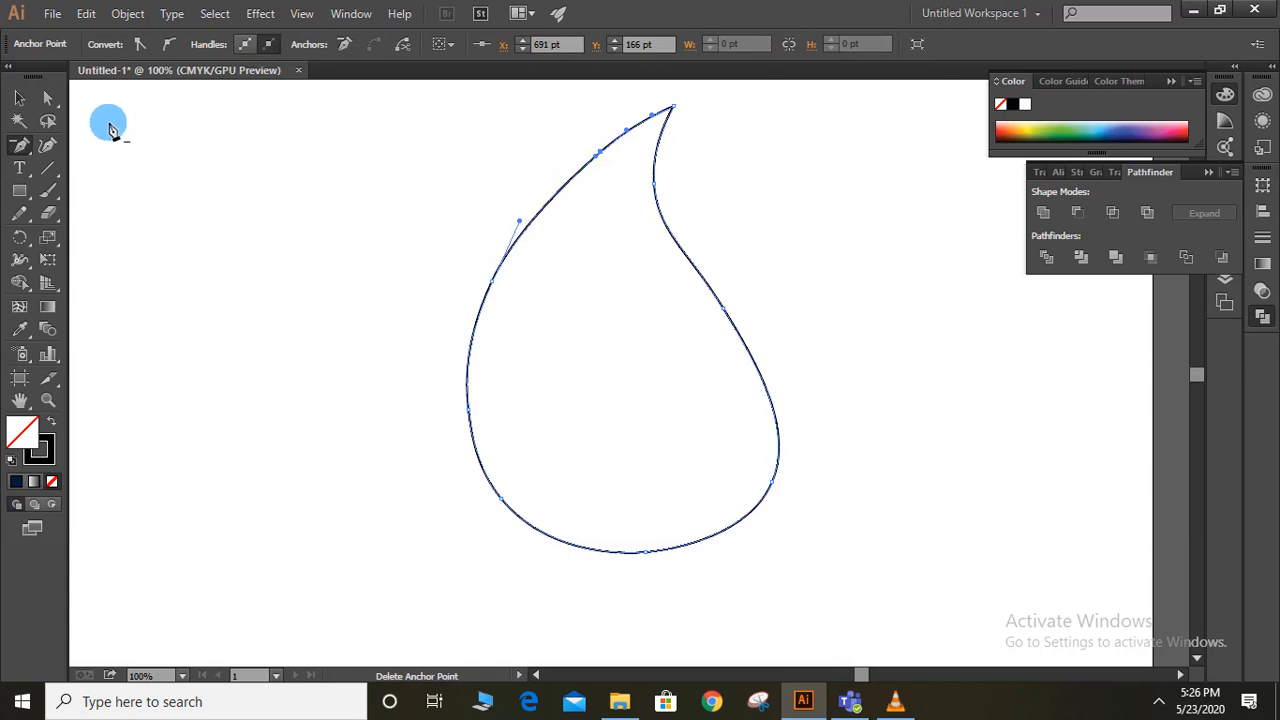
{"action": "left_click", "coordinate": [19, 97]}
{"action": "left_click", "coordinate": [502, 244]}
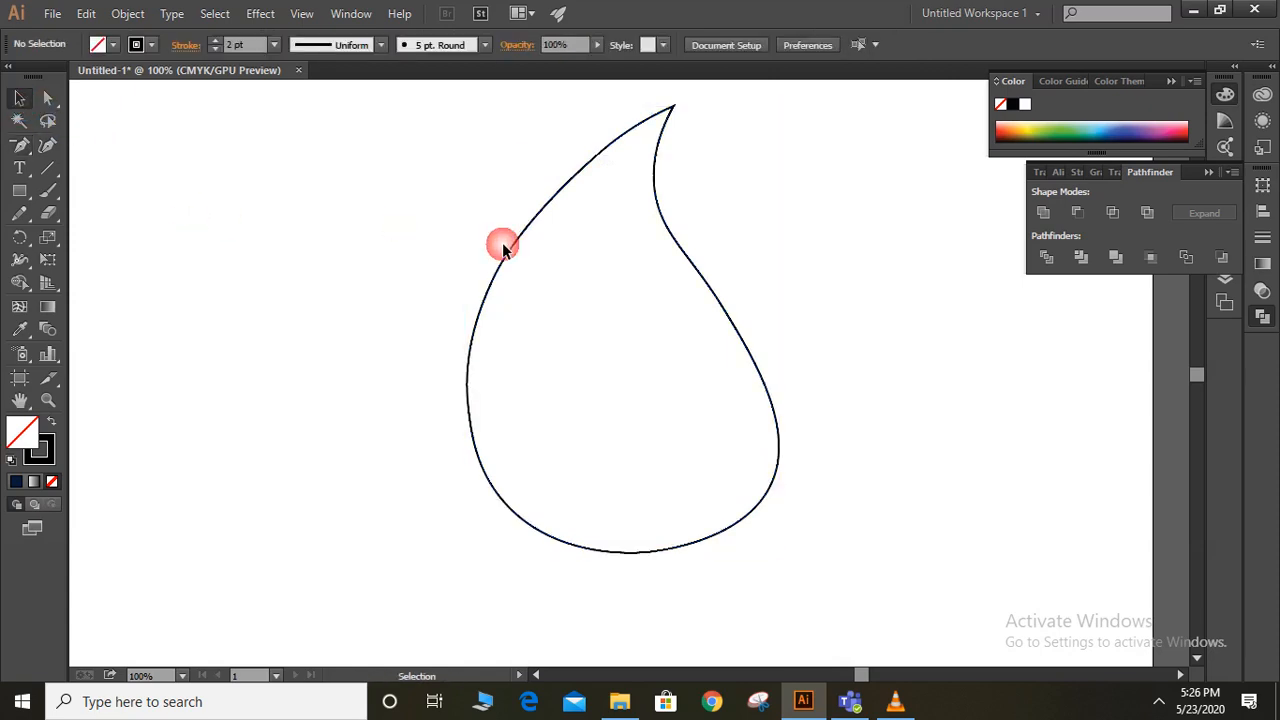
{"action": "left_click", "coordinate": [589, 171]}
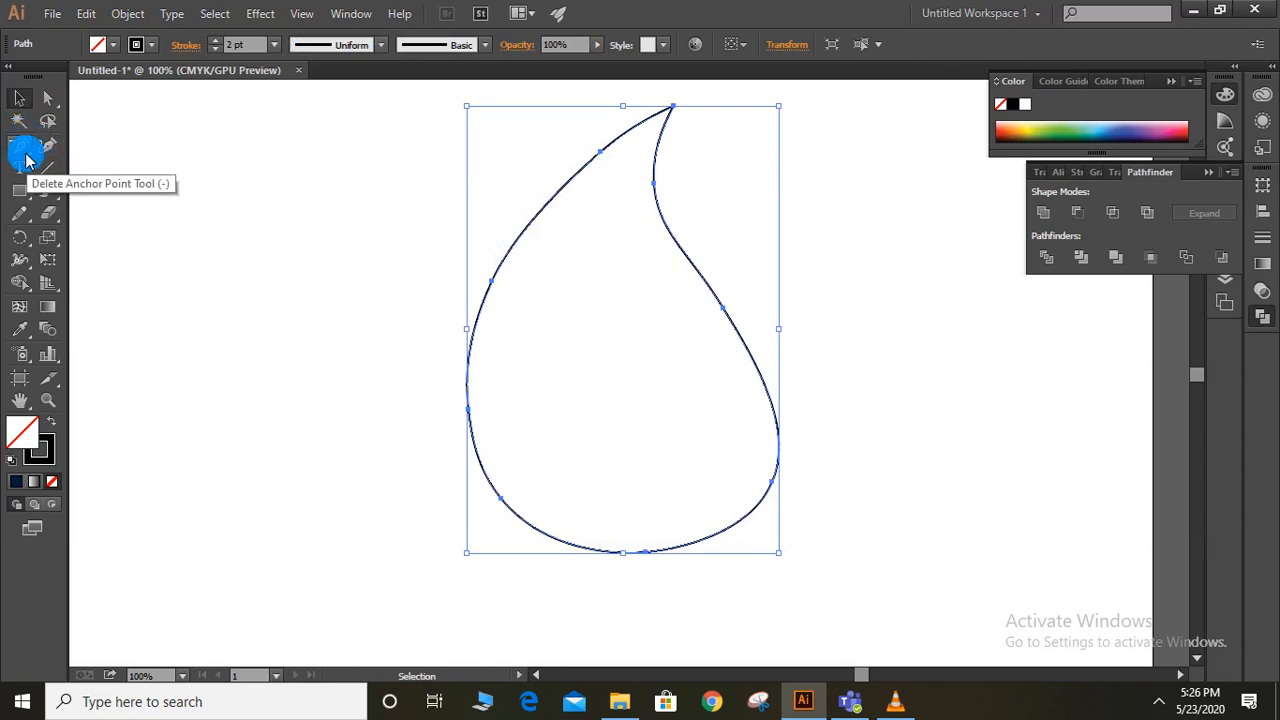
{"action": "left_click", "coordinate": [237, 237]}
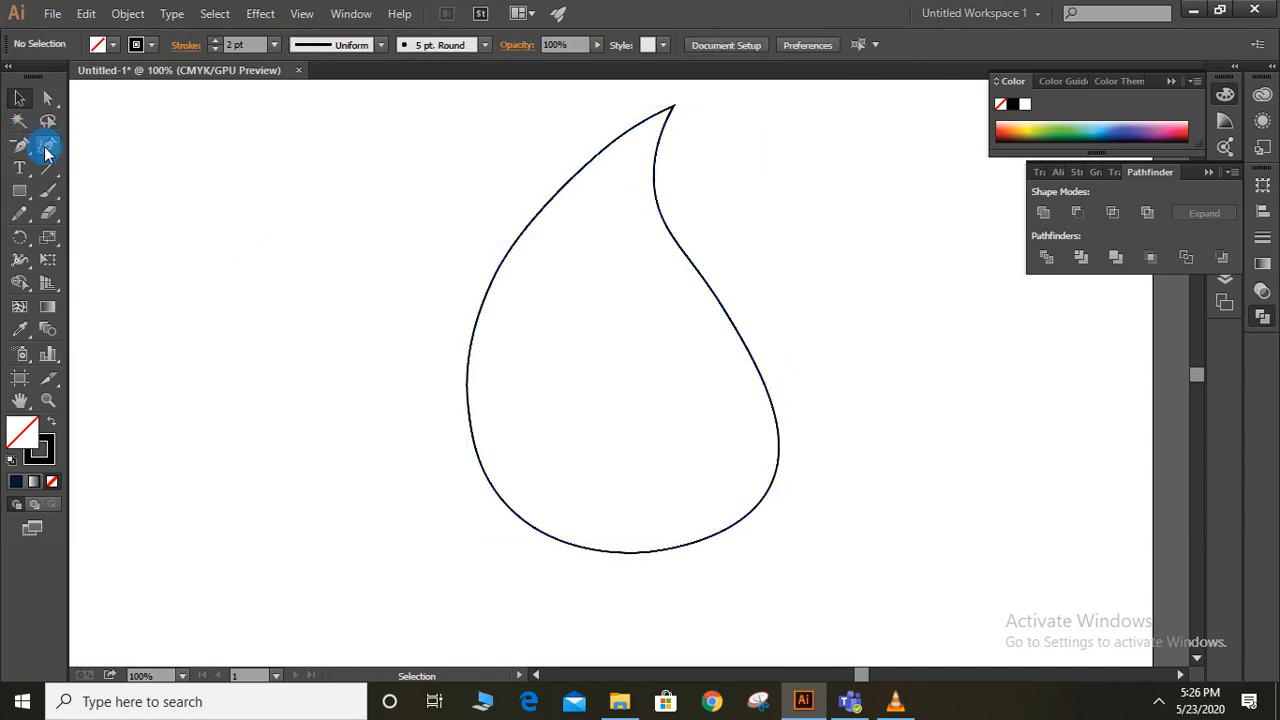
Draw a closed path with the Pen tool, running a wavy line across the drop's neck and straight segments around the outside of its tip
{"action": "left_click", "coordinate": [14, 148]}
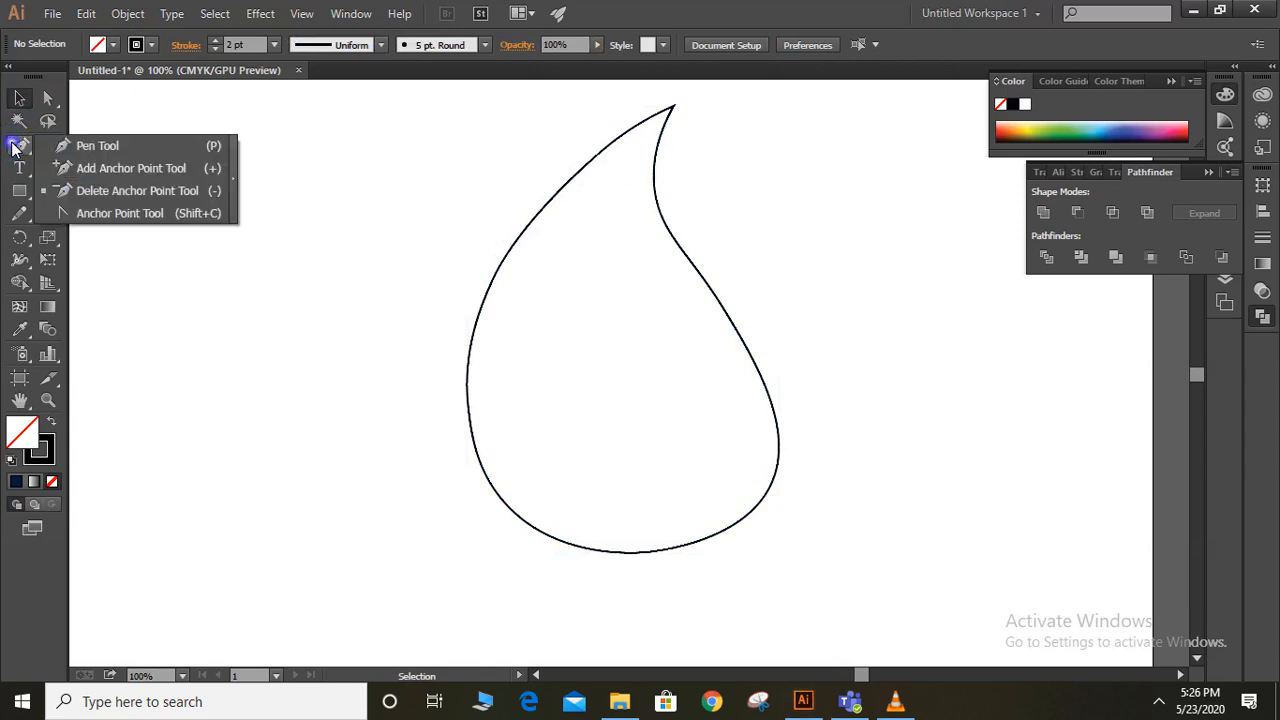
{"action": "left_click", "coordinate": [72, 152]}
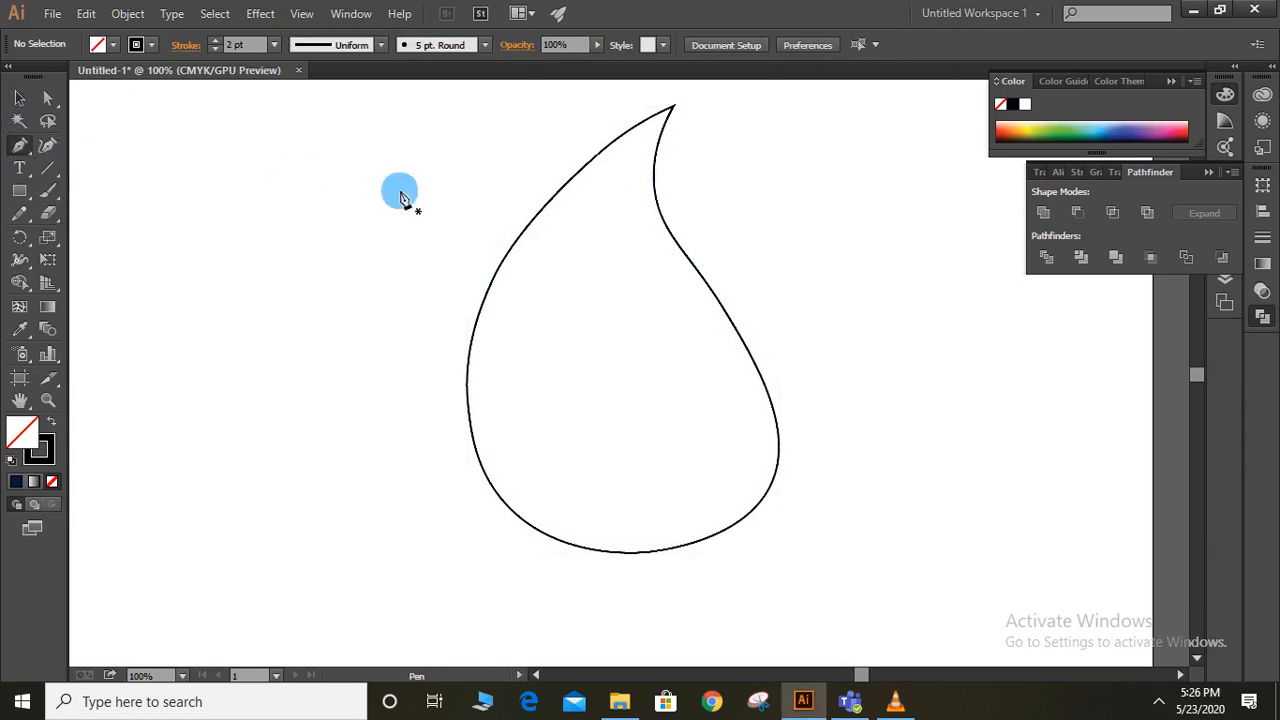
{"action": "left_click_drag", "start_coordinate": [578, 175], "coordinate": [590, 218]}
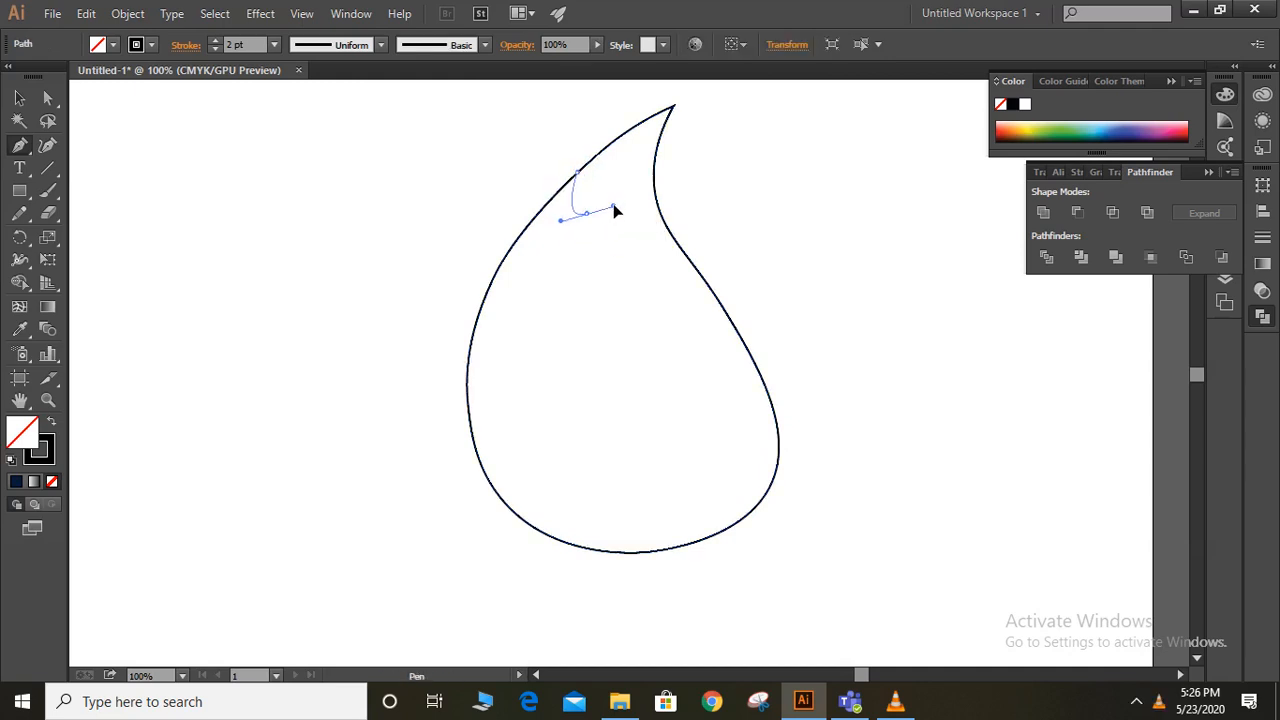
{"action": "left_click_drag", "start_coordinate": [613, 206], "coordinate": [716, 133]}
{"action": "key", "text": "ctrl+z"}
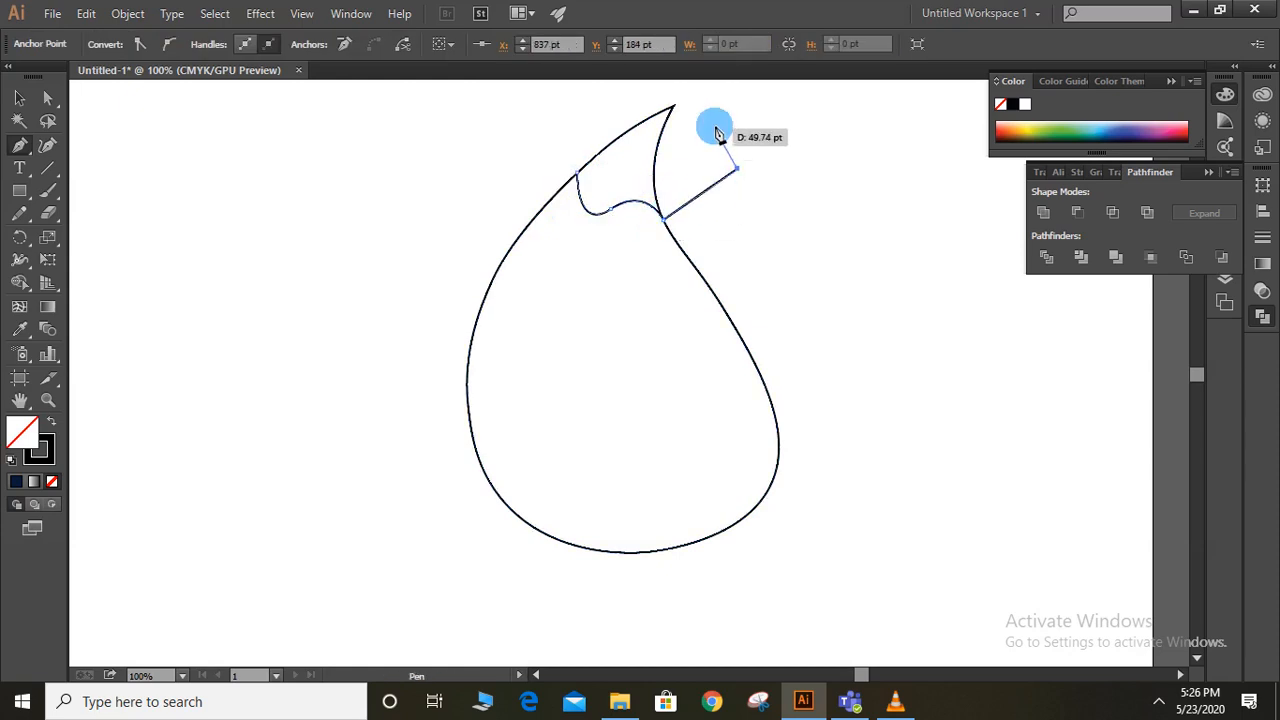
{"action": "left_click", "coordinate": [714, 106]}
{"action": "left_click", "coordinate": [688, 89]}
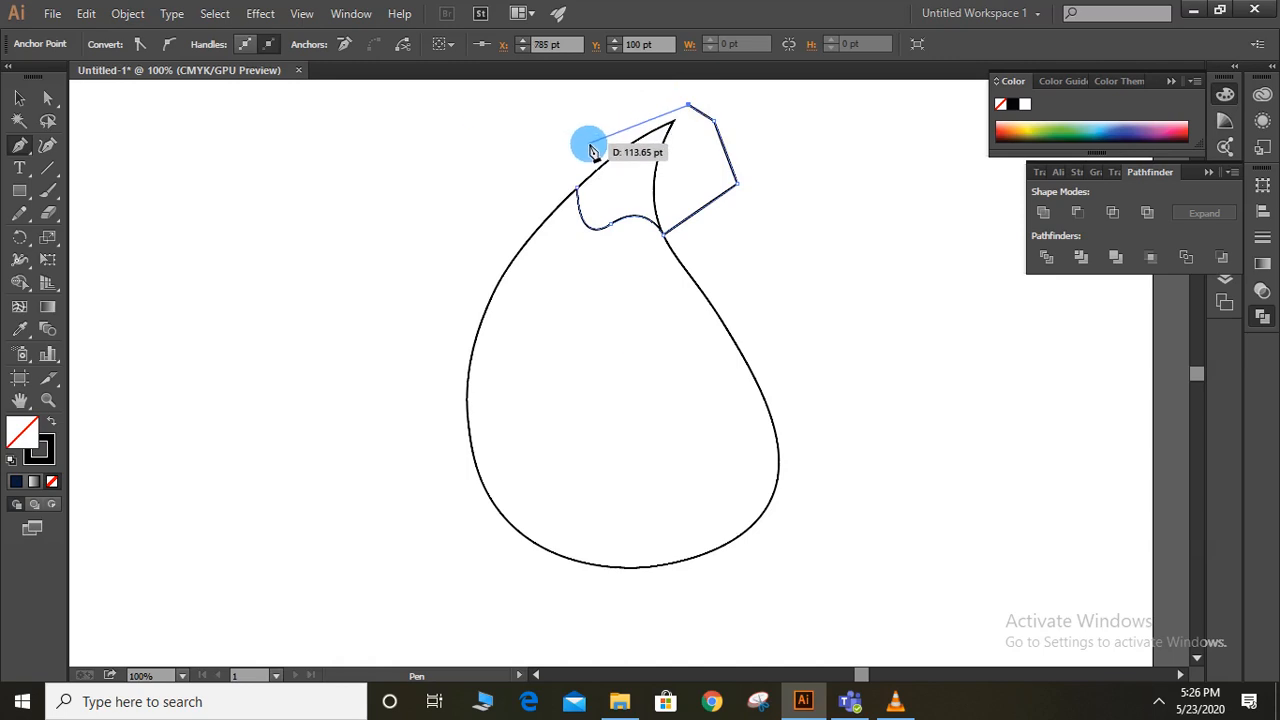
{"action": "left_click", "coordinate": [586, 147]}
{"action": "left_click", "coordinate": [577, 187]}
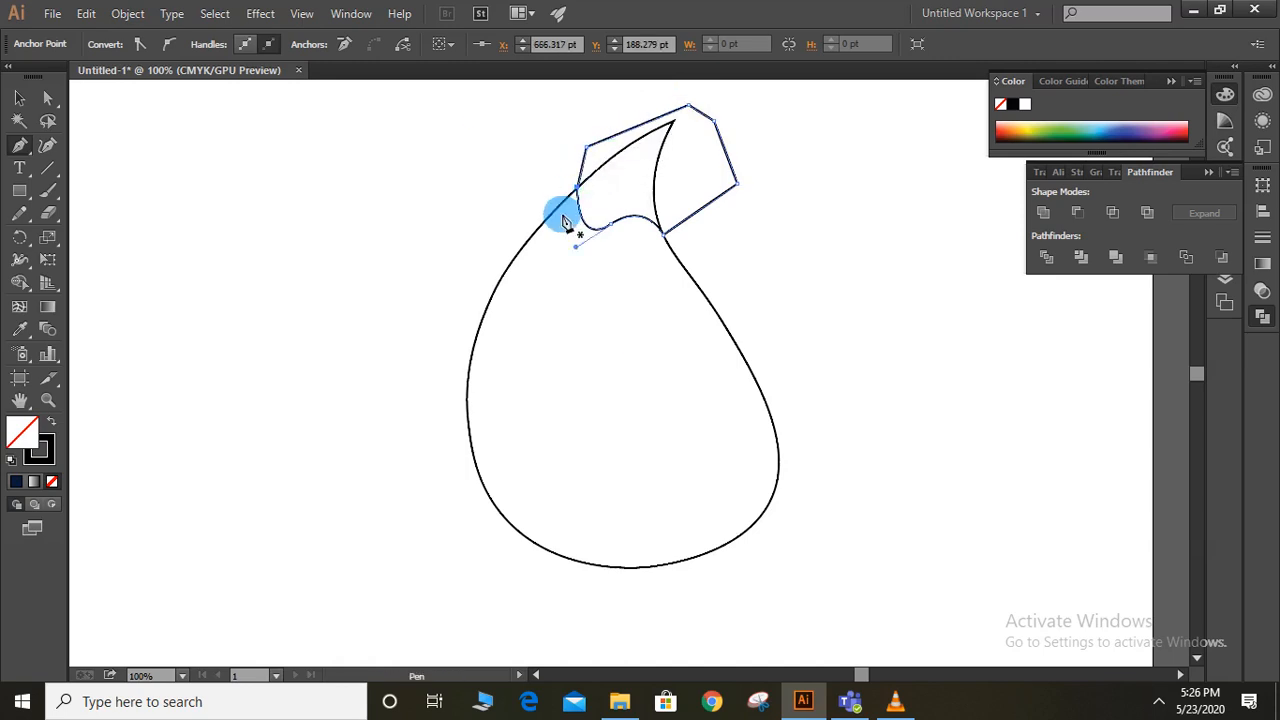
Draw a second closed path below the first, crossing the upper drop in a wave and looping around the outside of the tip
{"action": "left_click_drag", "start_coordinate": [533, 235], "coordinate": [750, 243]}
{"action": "left_click", "coordinate": [743, 226]}
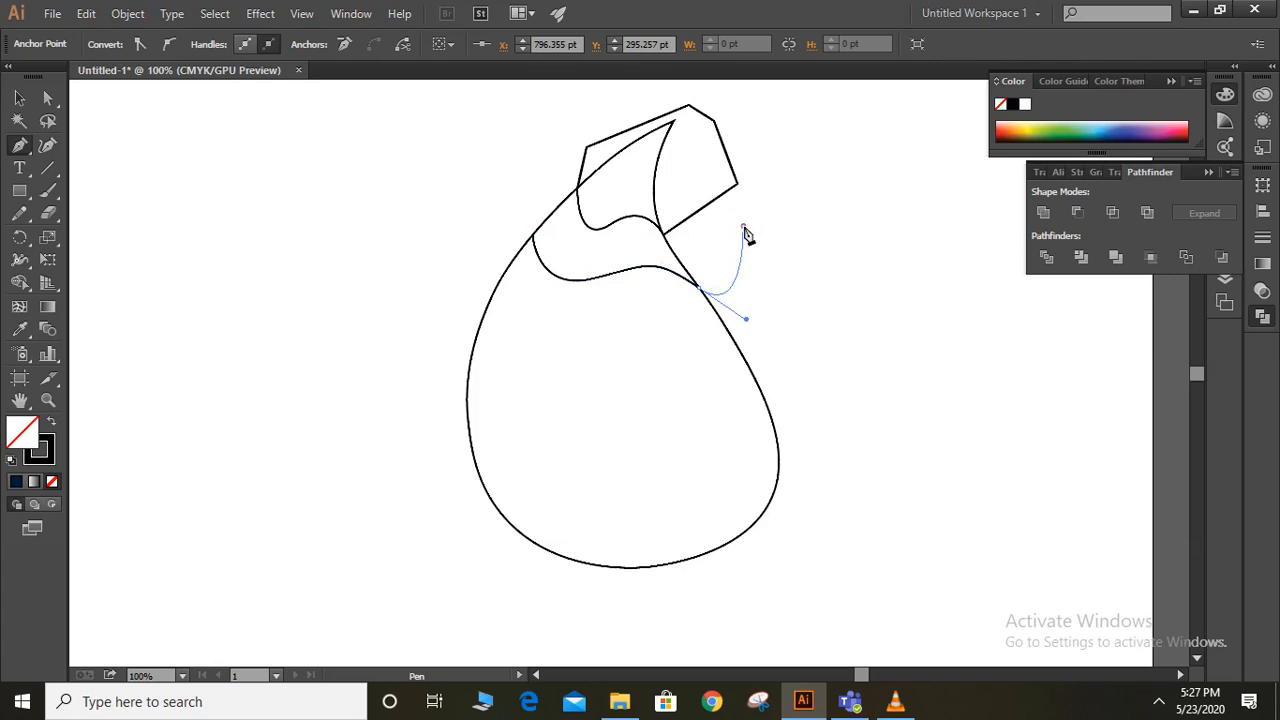
{"action": "left_click", "coordinate": [706, 128]}
{"action": "left_click_drag", "start_coordinate": [662, 97], "coordinate": [507, 300]}
{"action": "left_click", "coordinate": [521, 218]}
{"action": "left_click", "coordinate": [532, 236]}
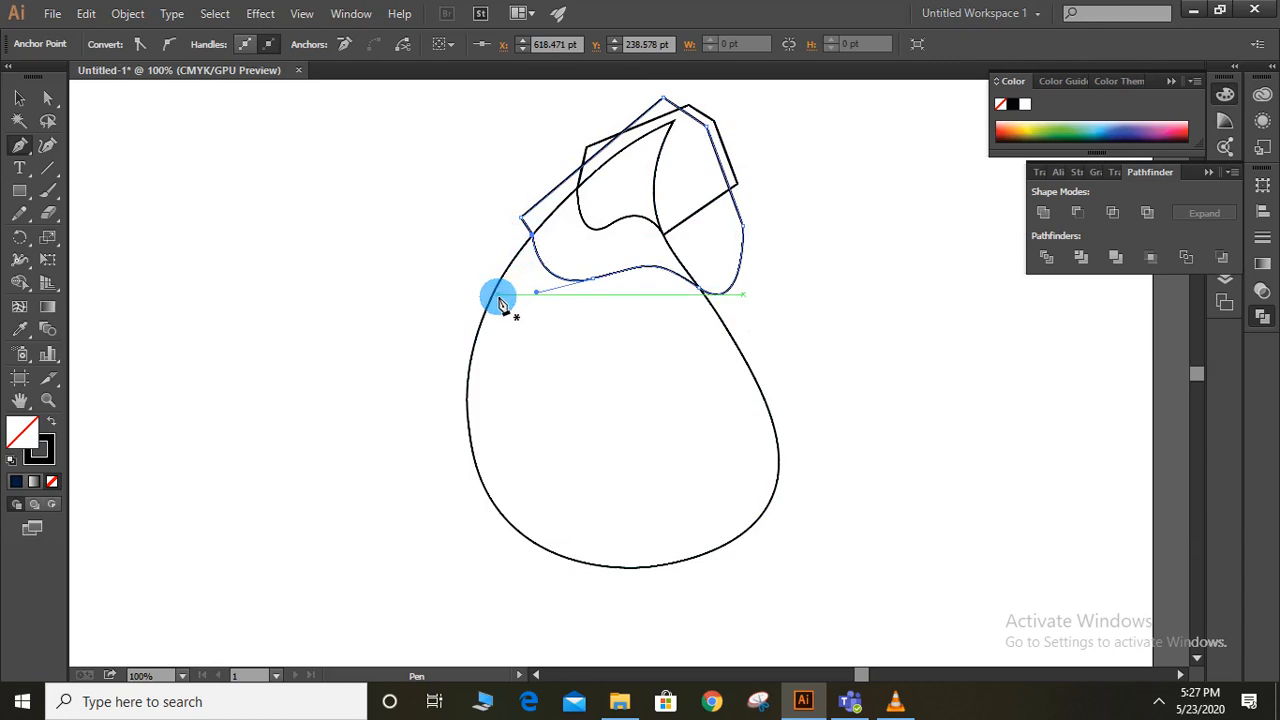
Draw a third closed path with a long S-curve across the drop's upper middle, closing it outside around the tip
{"action": "left_click", "coordinate": [491, 296]}
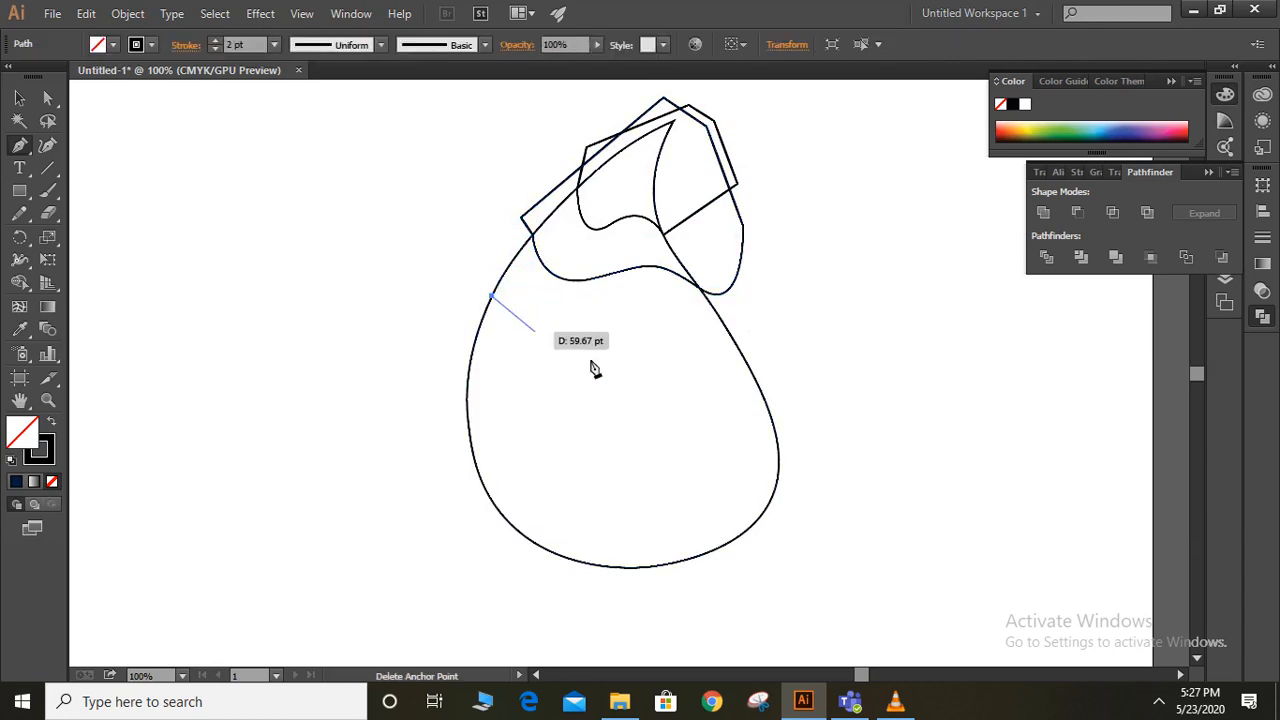
{"action": "left_click_drag", "start_coordinate": [602, 351], "coordinate": [612, 340]}
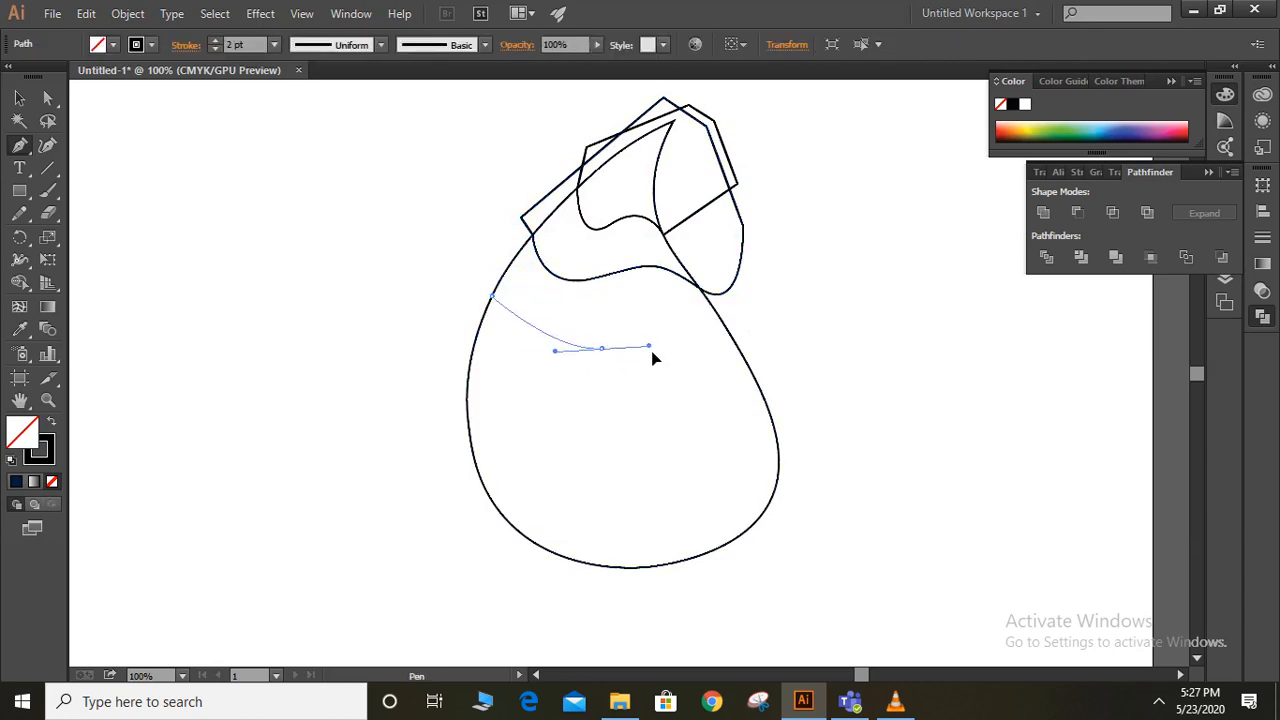
{"action": "left_click_drag", "start_coordinate": [682, 320], "coordinate": [709, 341]}
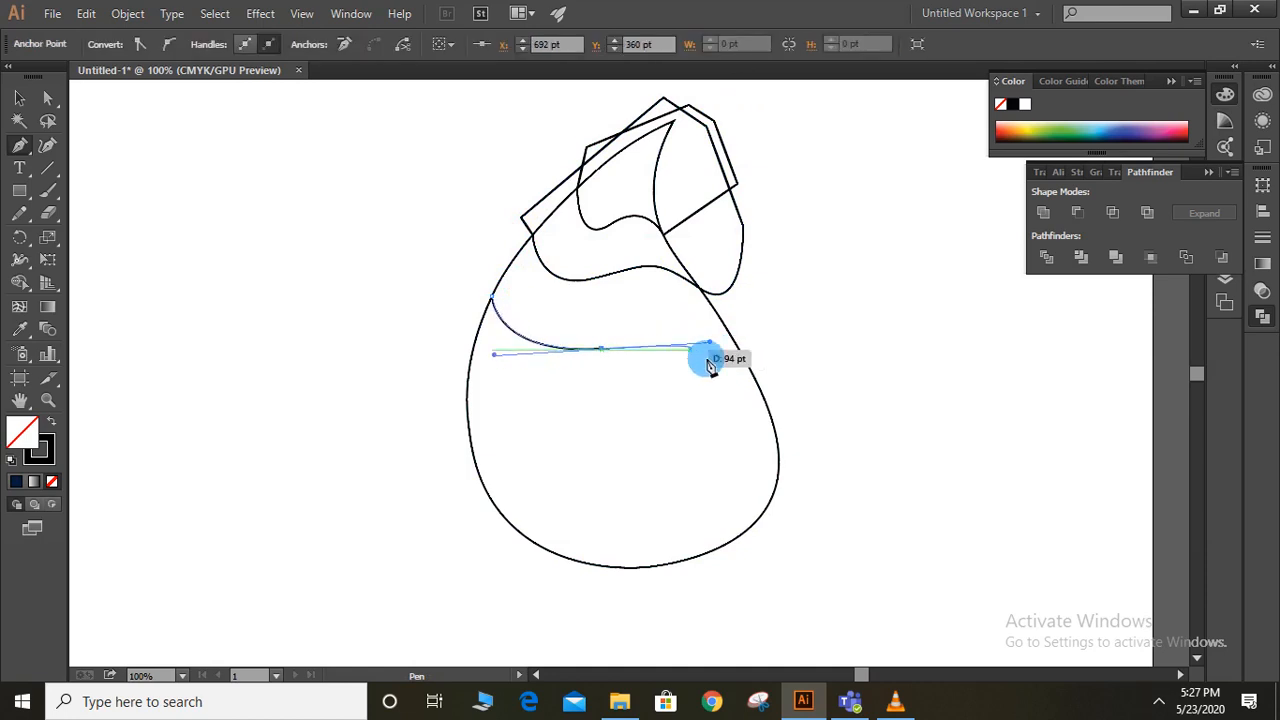
{"action": "left_click_drag", "start_coordinate": [762, 392], "coordinate": [805, 418]}
{"action": "left_click", "coordinate": [806, 351]}
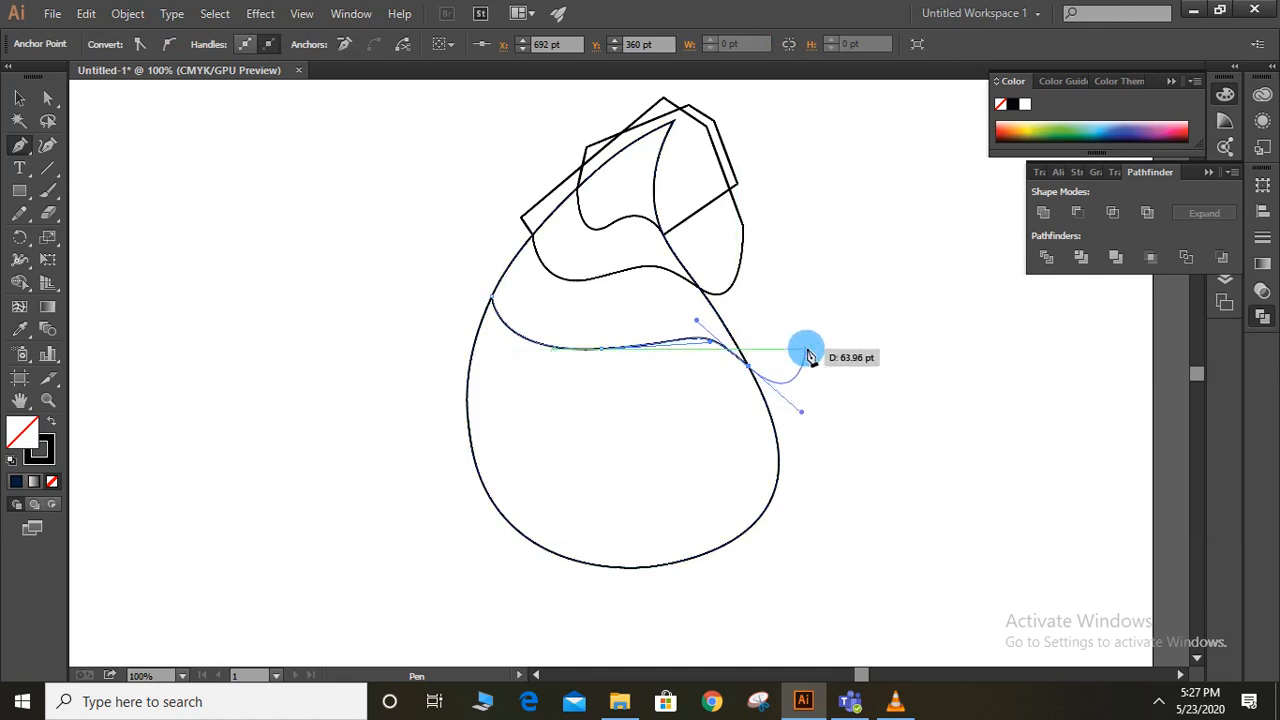
{"action": "left_click_drag", "start_coordinate": [769, 212], "coordinate": [651, 92]}
{"action": "left_click", "coordinate": [650, 85]}
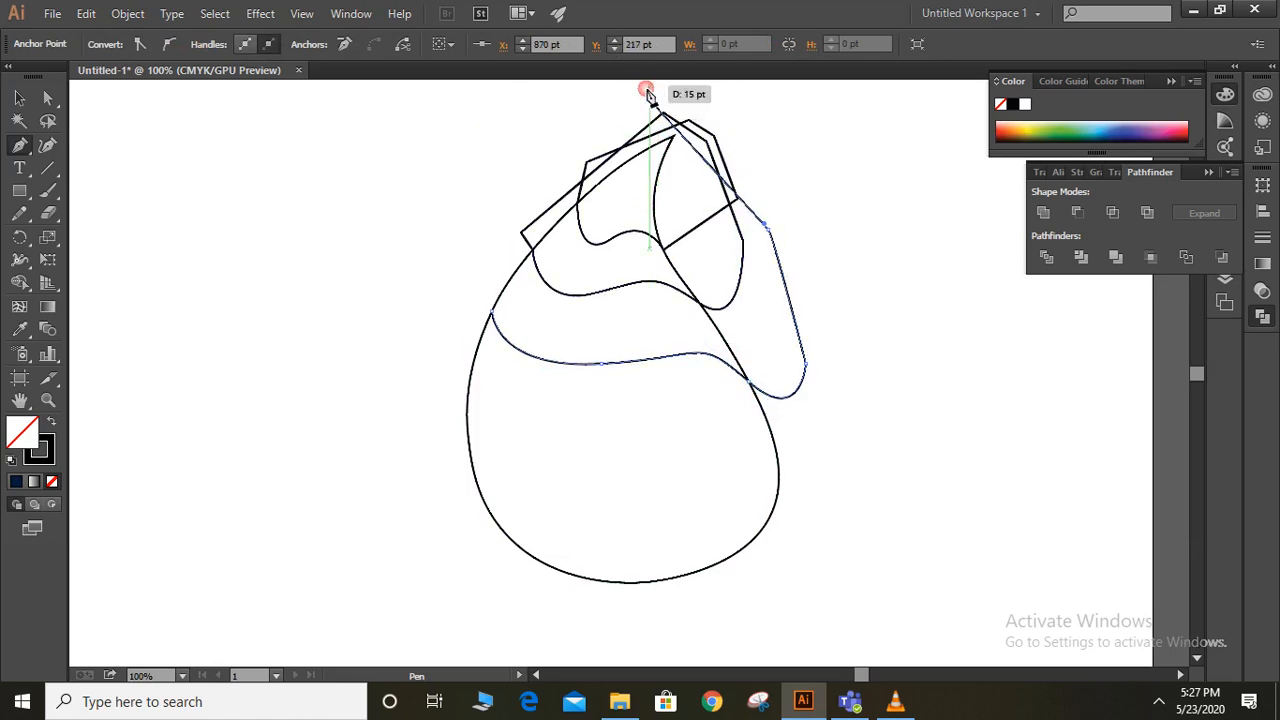
{"action": "left_click", "coordinate": [455, 294]}
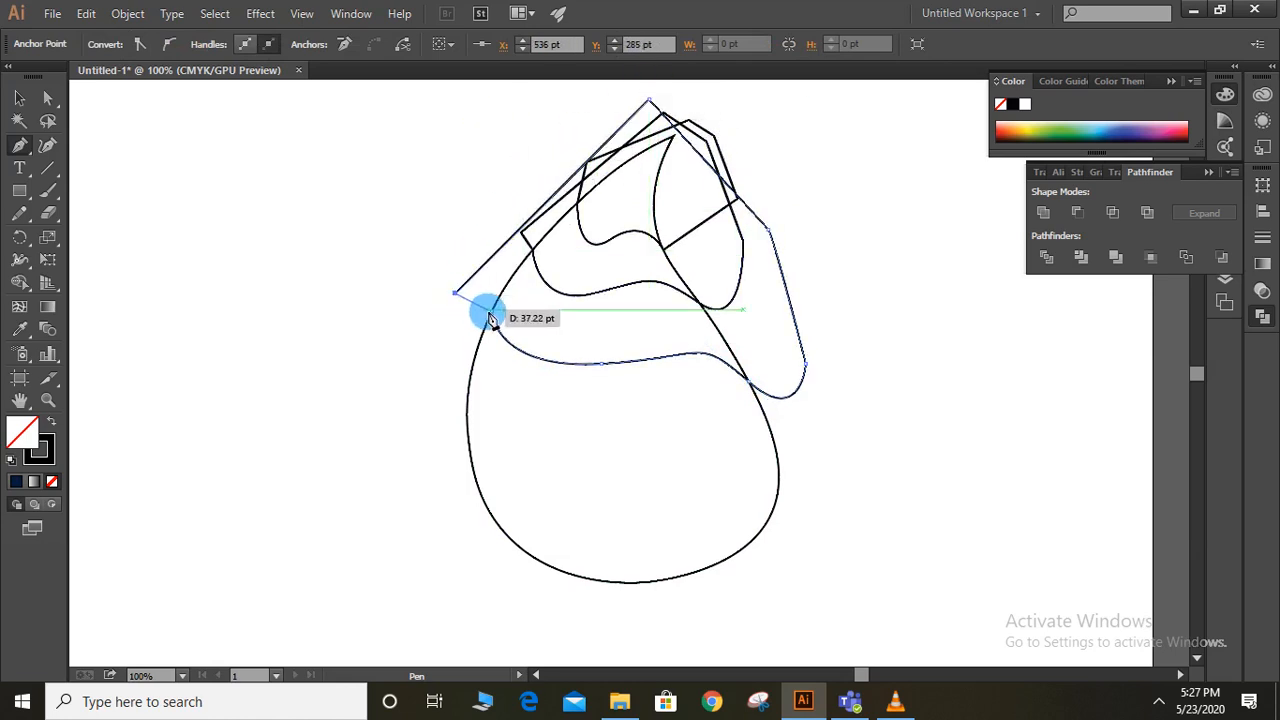
{"action": "left_click", "coordinate": [491, 311]}
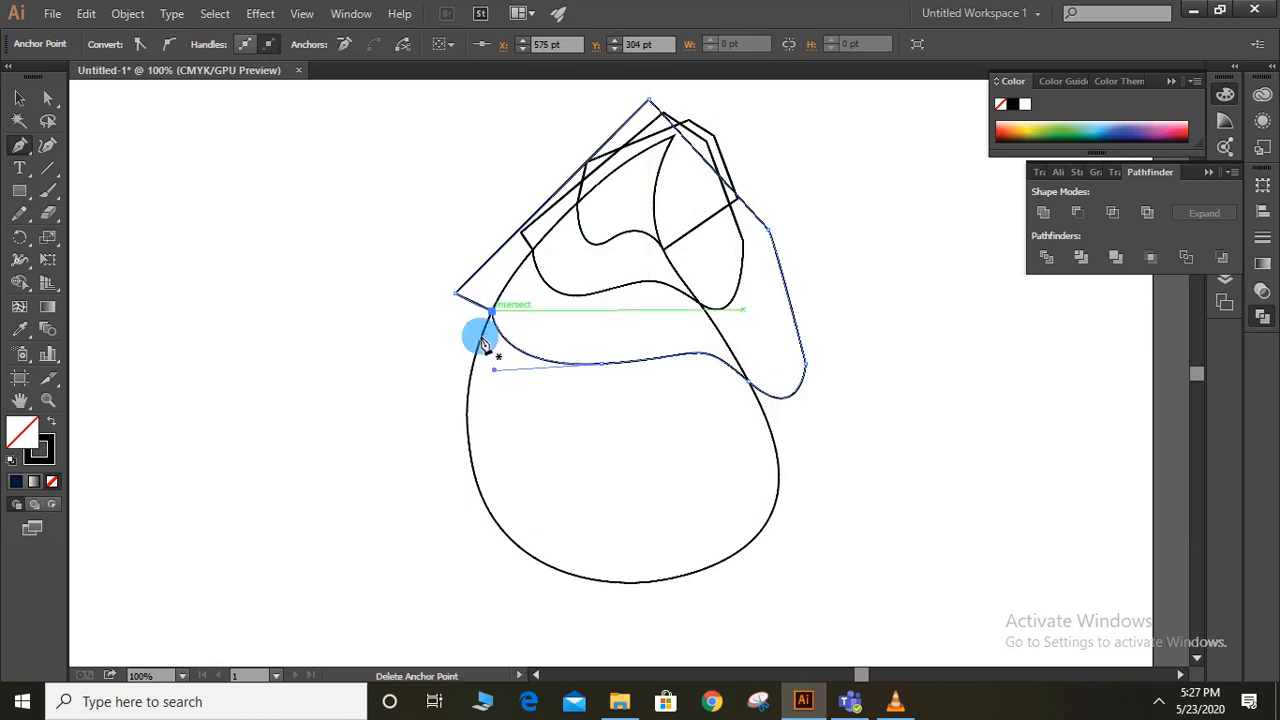
Draw a fourth closed path with a wavy line across the drop's middle and straight segments around the outside of its base
{"action": "left_click", "coordinate": [468, 394]}
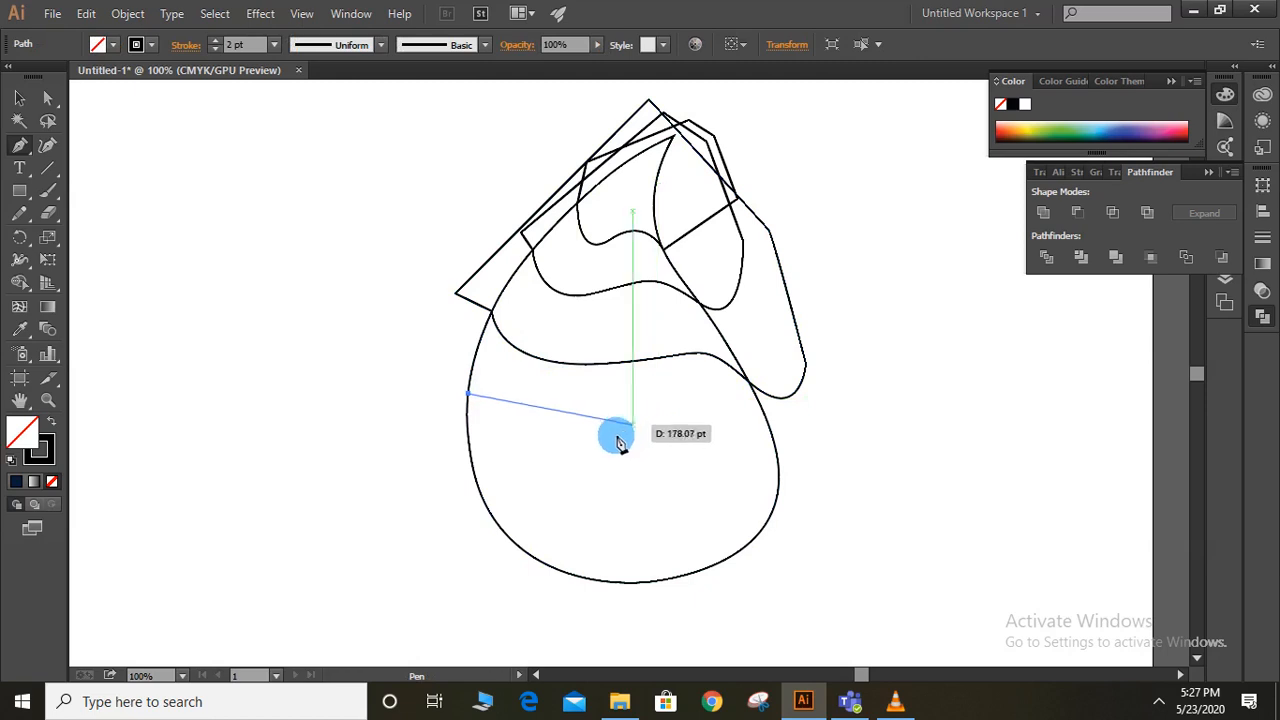
{"action": "left_click_drag", "start_coordinate": [613, 424], "coordinate": [682, 388]}
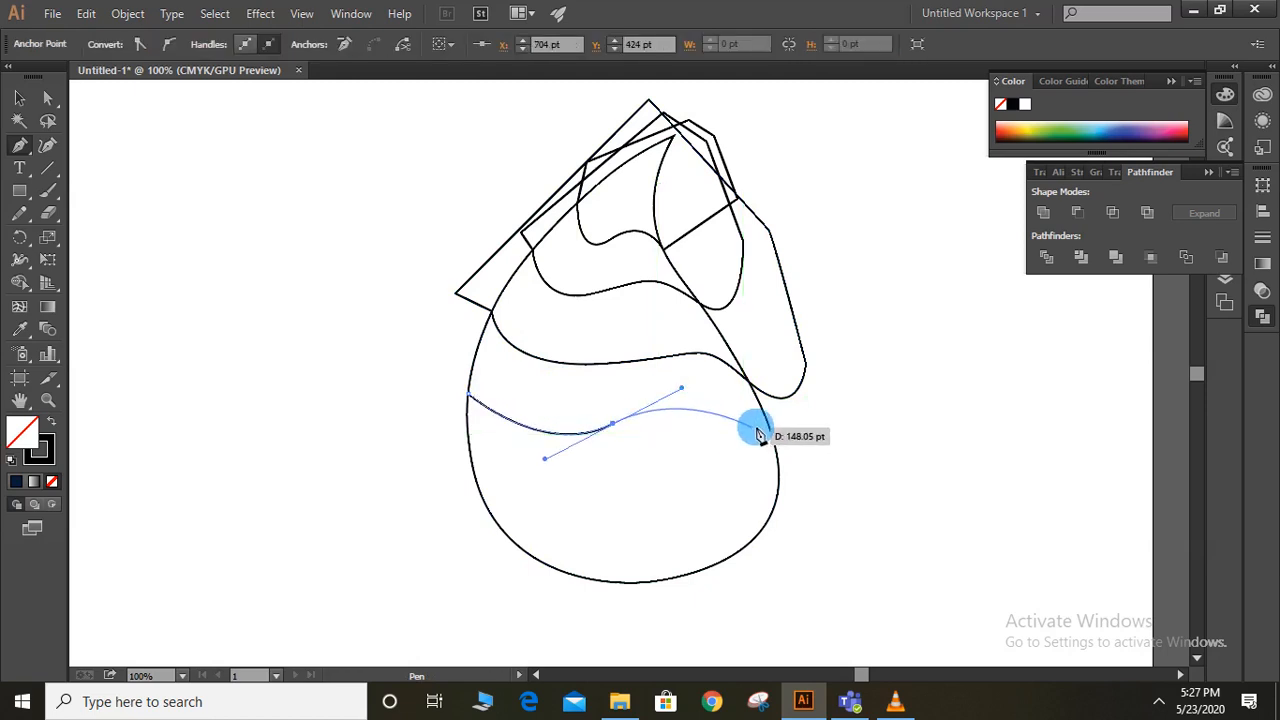
{"action": "left_click", "coordinate": [772, 440]}
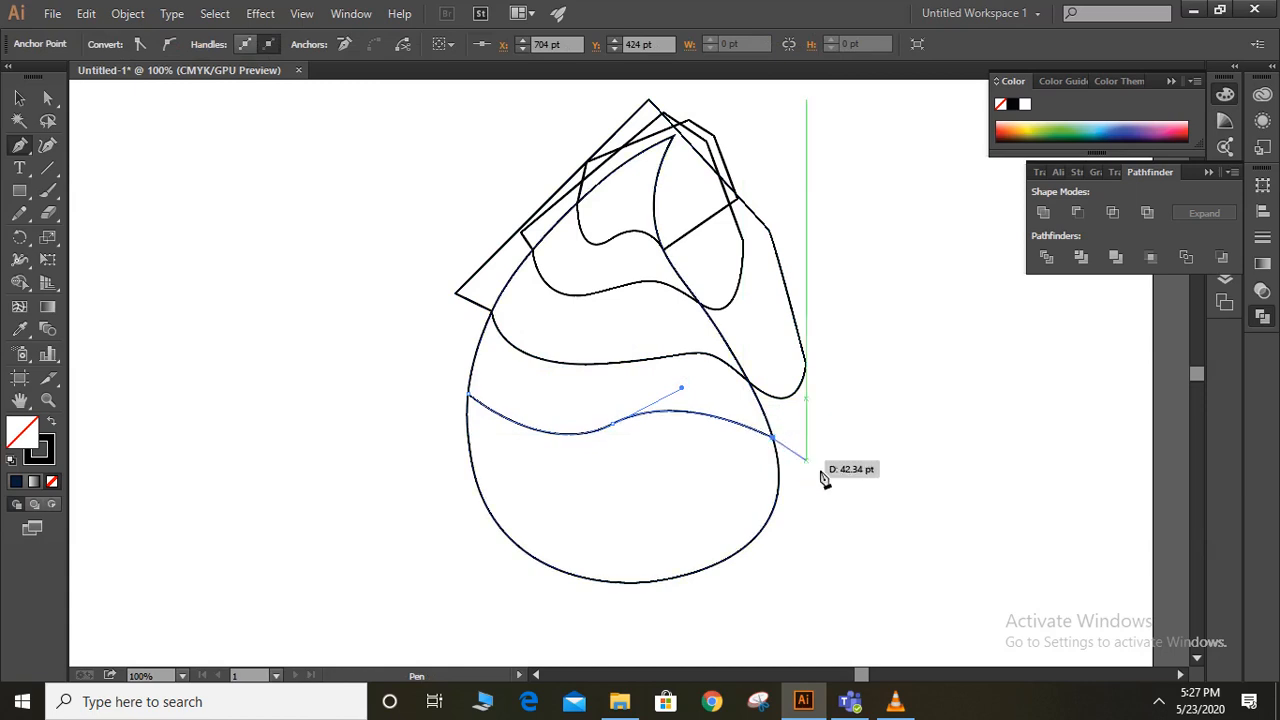
{"action": "left_click", "coordinate": [818, 468]}
{"action": "left_click", "coordinate": [572, 629]}
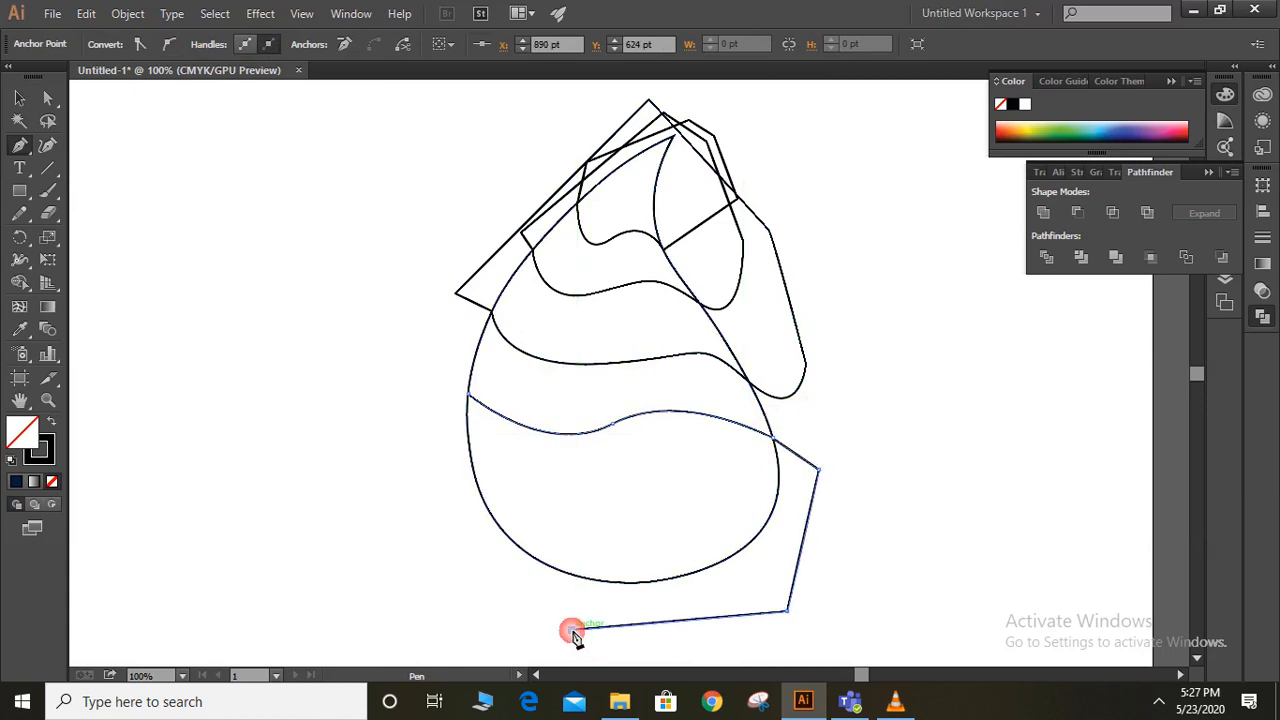
{"action": "left_click", "coordinate": [449, 563]}
{"action": "left_click", "coordinate": [408, 443]}
{"action": "left_click", "coordinate": [466, 397]}
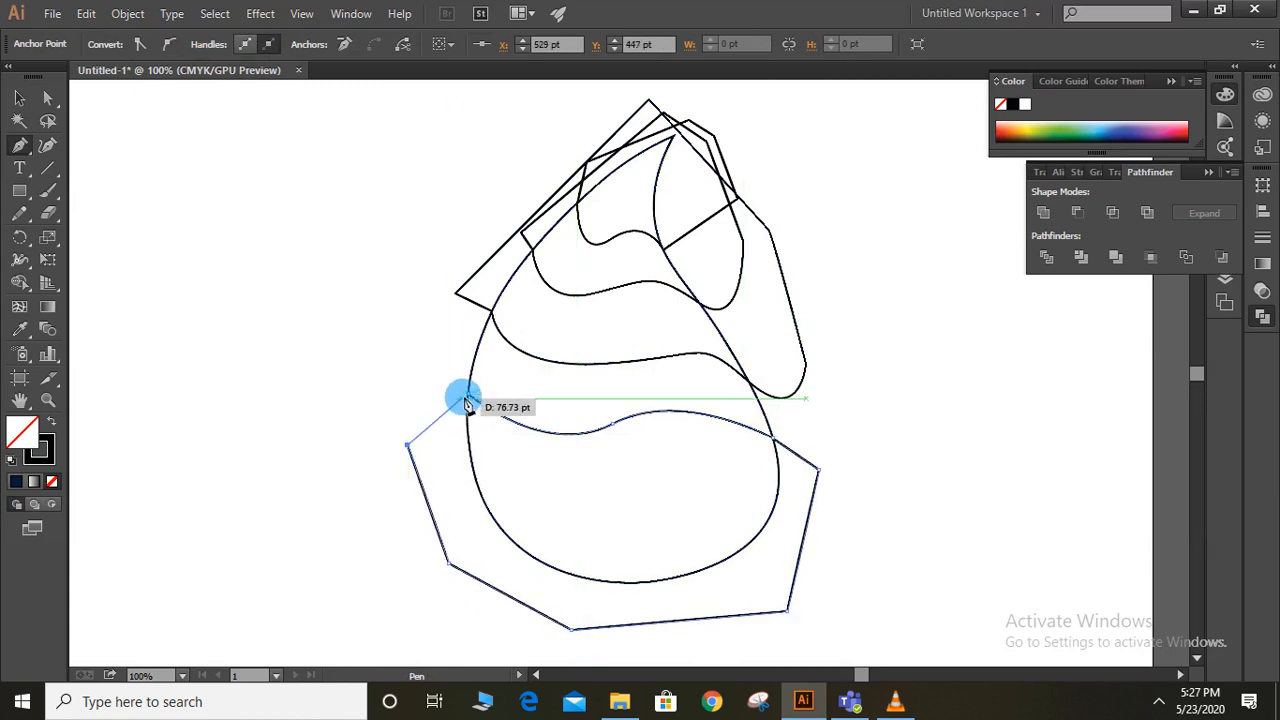
Draw a fifth closed path with a wave across the lower half of the drop, closing it outside beneath the base
{"action": "left_click", "coordinate": [474, 462]}
{"action": "left_click", "coordinate": [471, 458]}
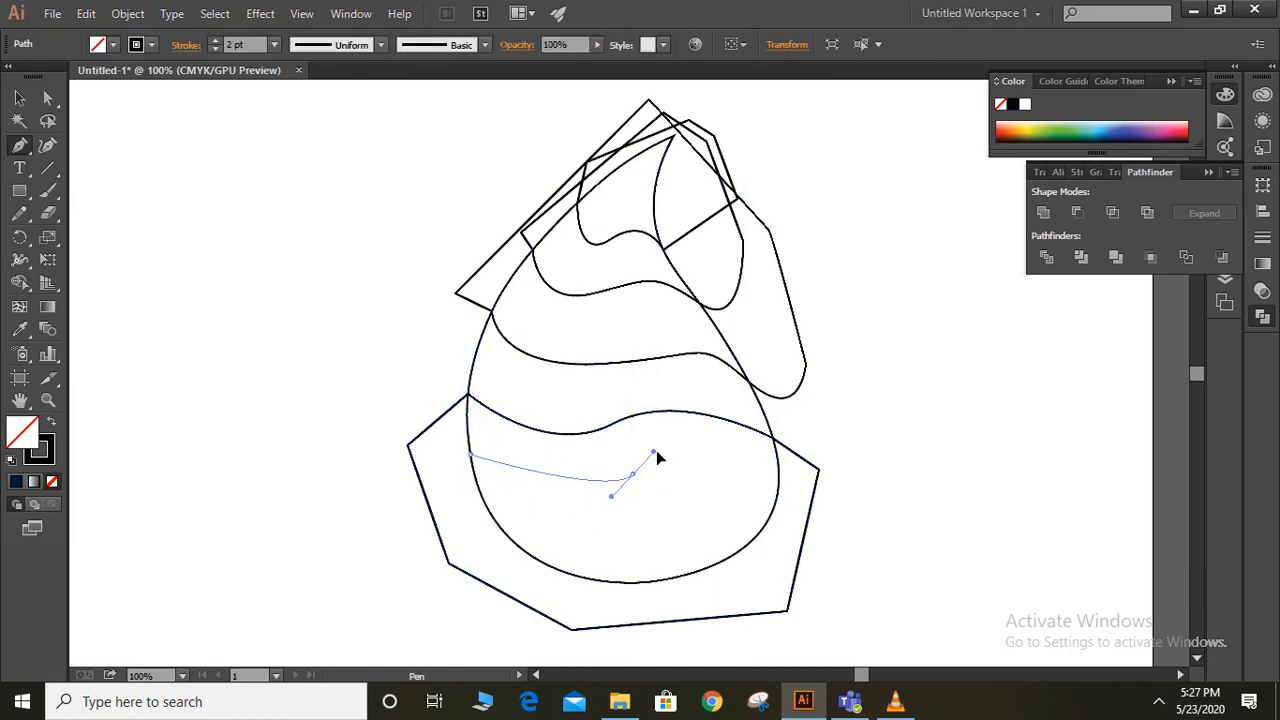
{"action": "left_click_drag", "start_coordinate": [656, 452], "coordinate": [704, 420]}
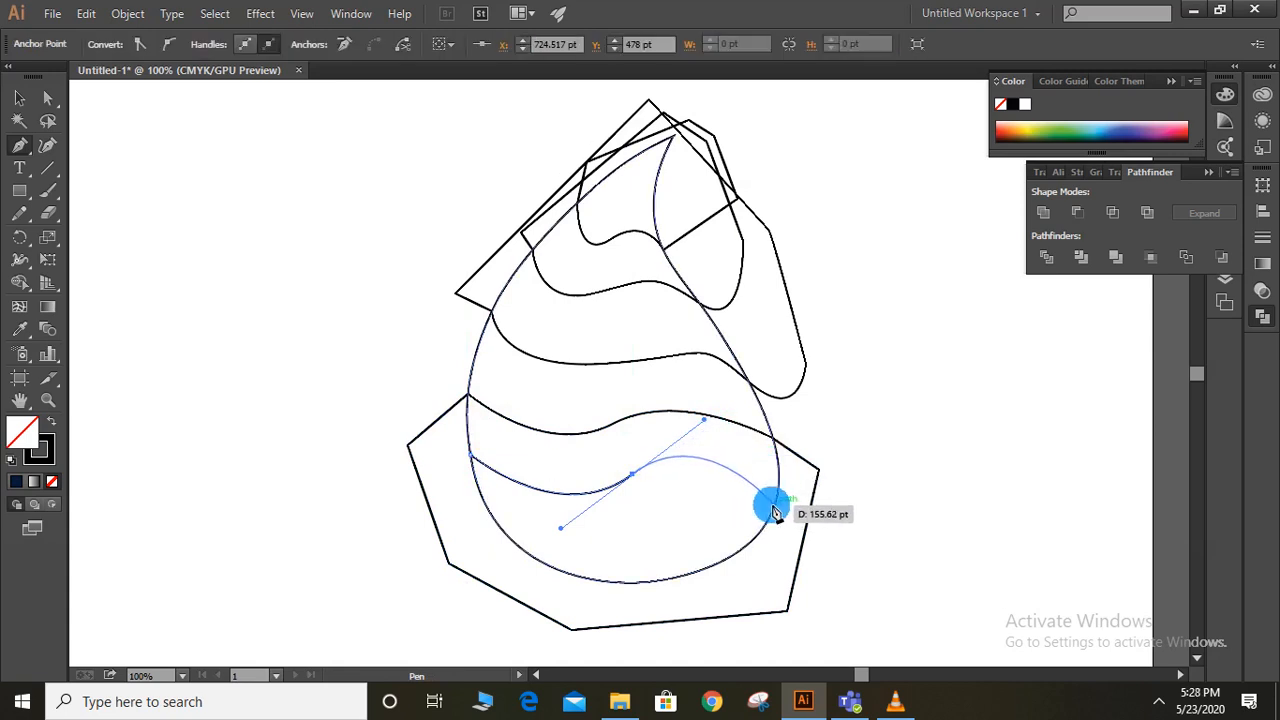
{"action": "left_click_drag", "start_coordinate": [772, 510], "coordinate": [798, 540]}
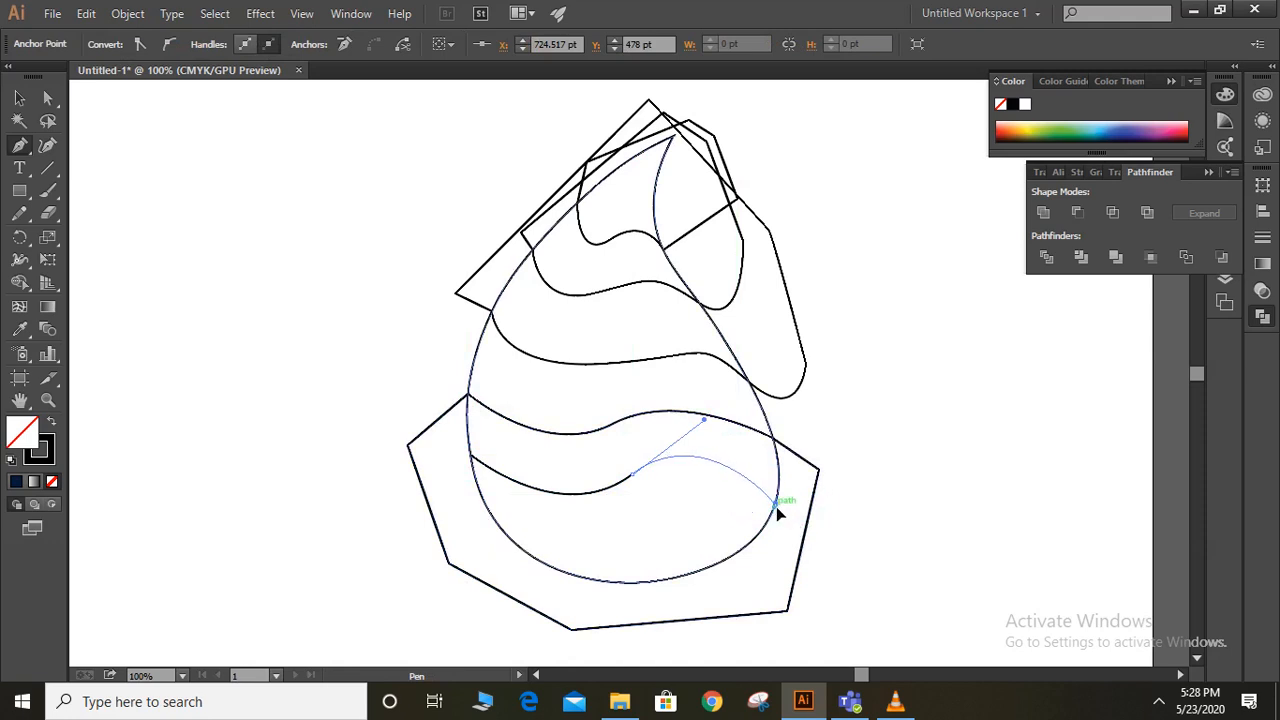
{"action": "left_click_drag", "start_coordinate": [775, 505], "coordinate": [838, 543]}
{"action": "left_click", "coordinate": [835, 536]}
{"action": "left_click", "coordinate": [699, 641]}
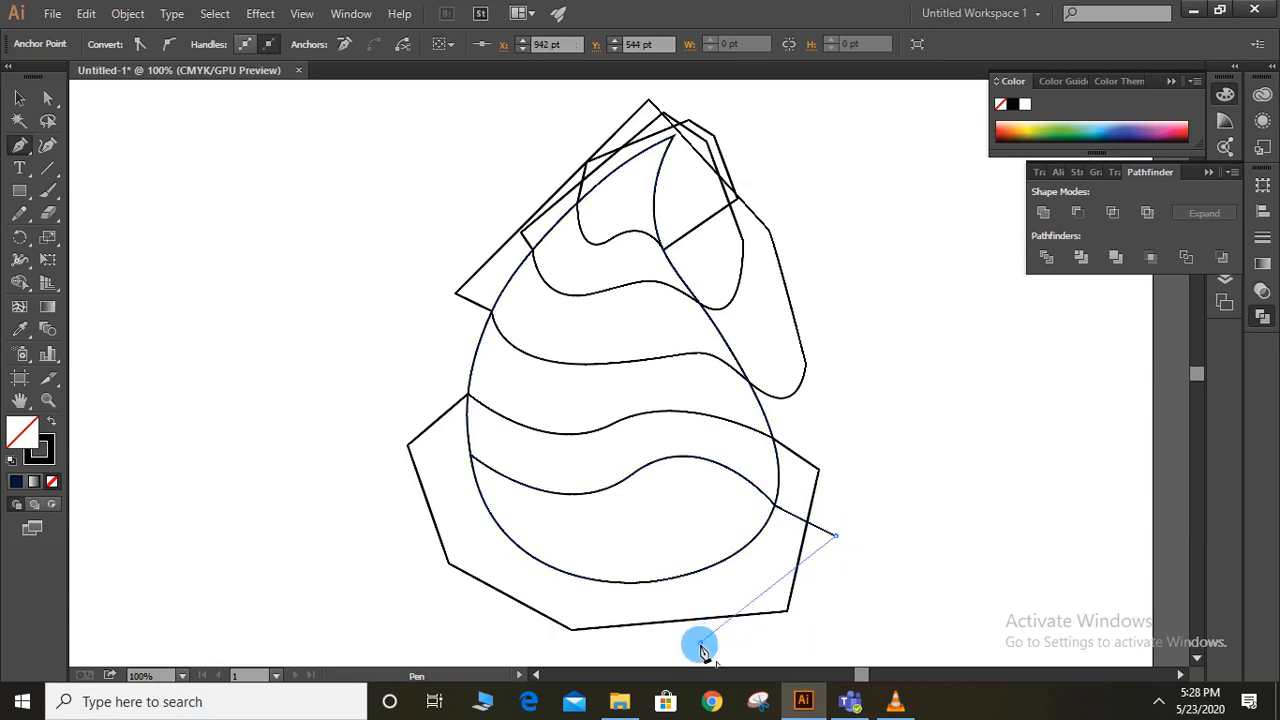
{"action": "left_click", "coordinate": [455, 558]}
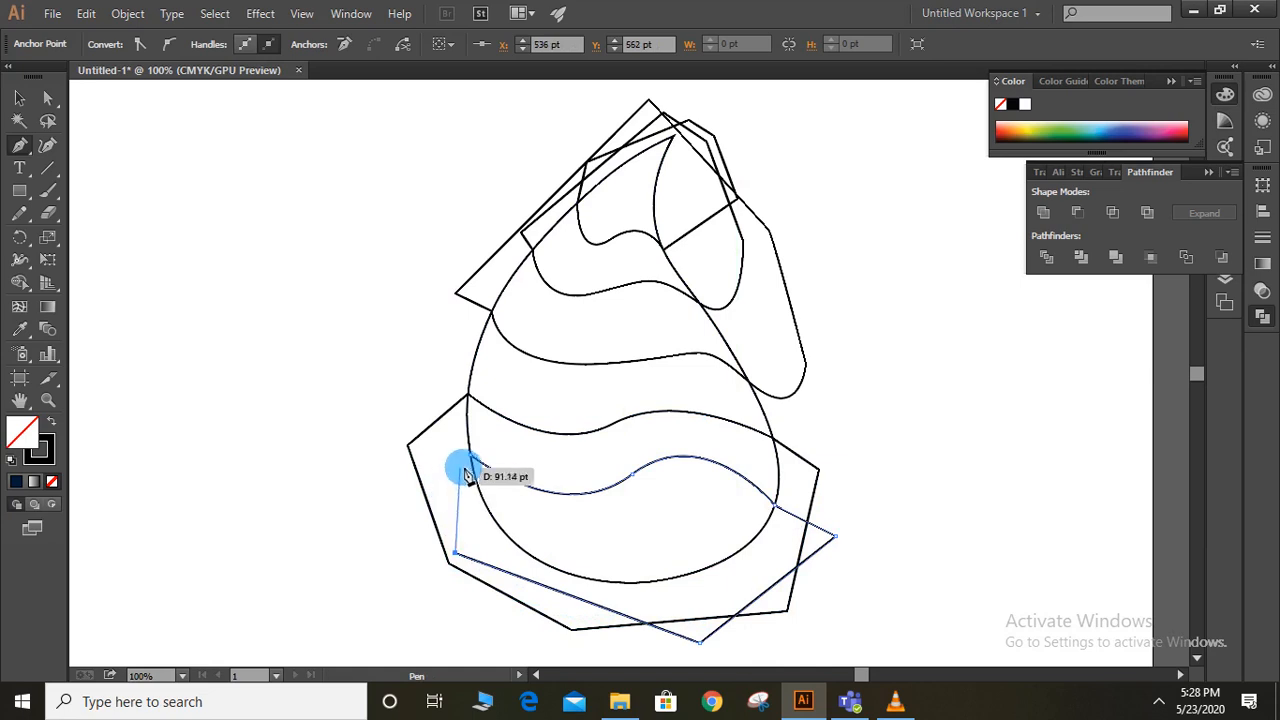
{"action": "left_click", "coordinate": [468, 456]}
Draw a sixth closed path with a shallow wave just above the drop's base, closing it outside below the outline
{"action": "left_click", "coordinate": [502, 528]}
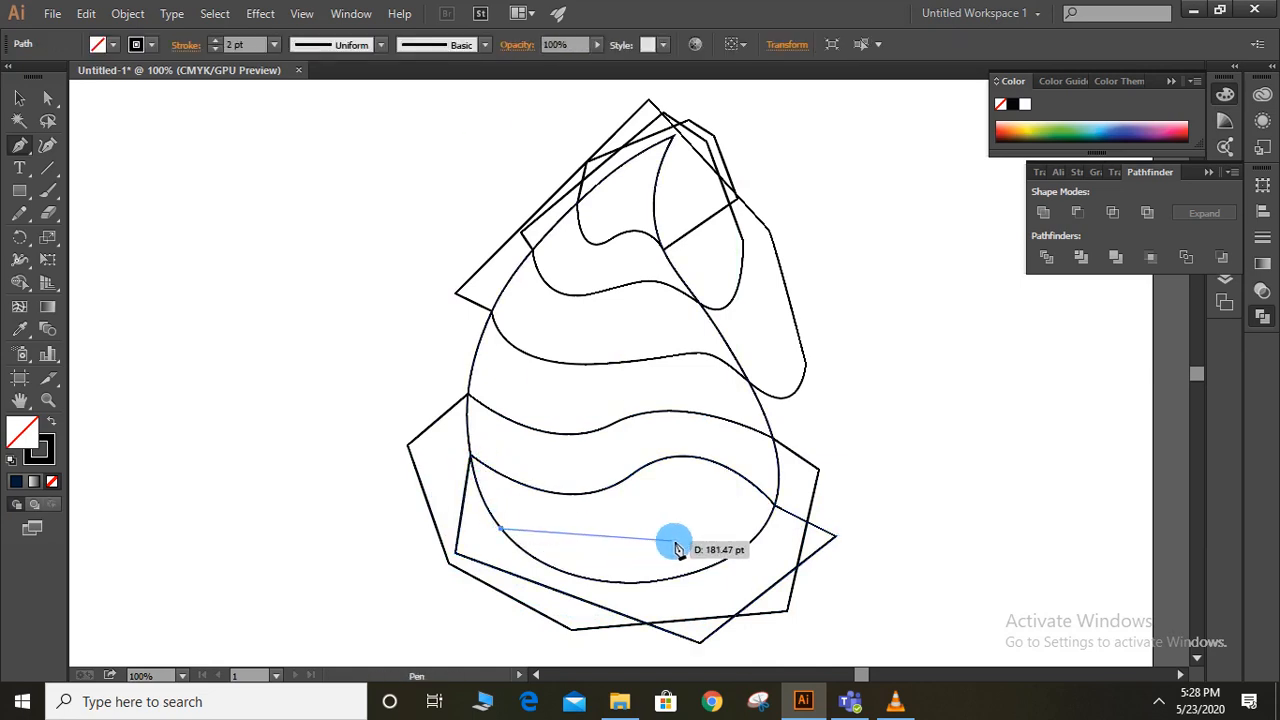
{"action": "left_click_drag", "start_coordinate": [658, 537], "coordinate": [708, 509]}
{"action": "left_click", "coordinate": [738, 545]}
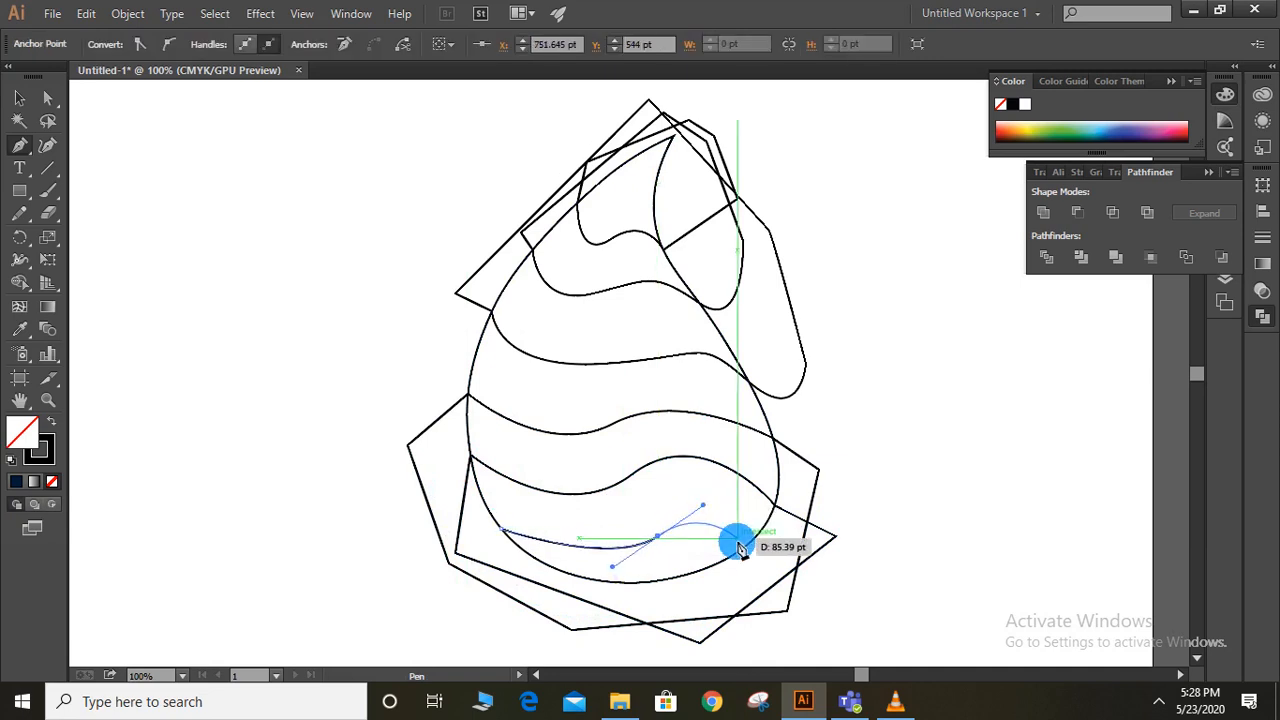
{"action": "left_click", "coordinate": [836, 561]}
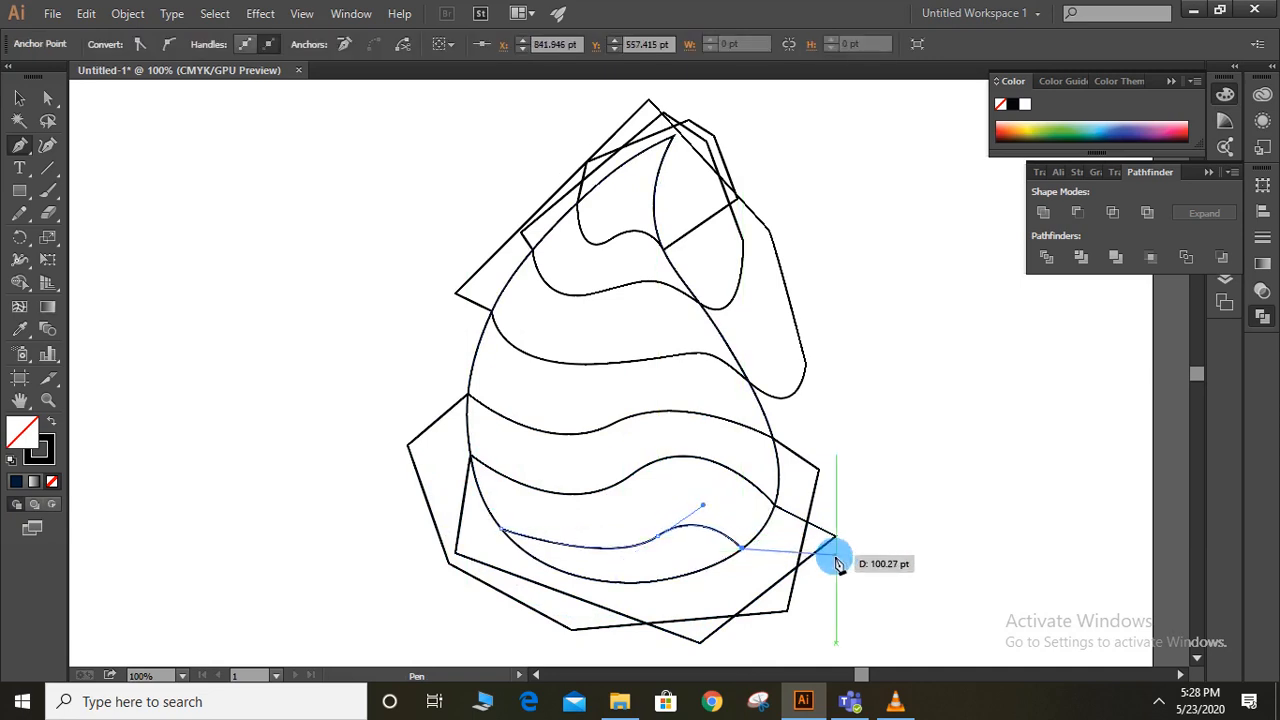
{"action": "left_click", "coordinate": [534, 632]}
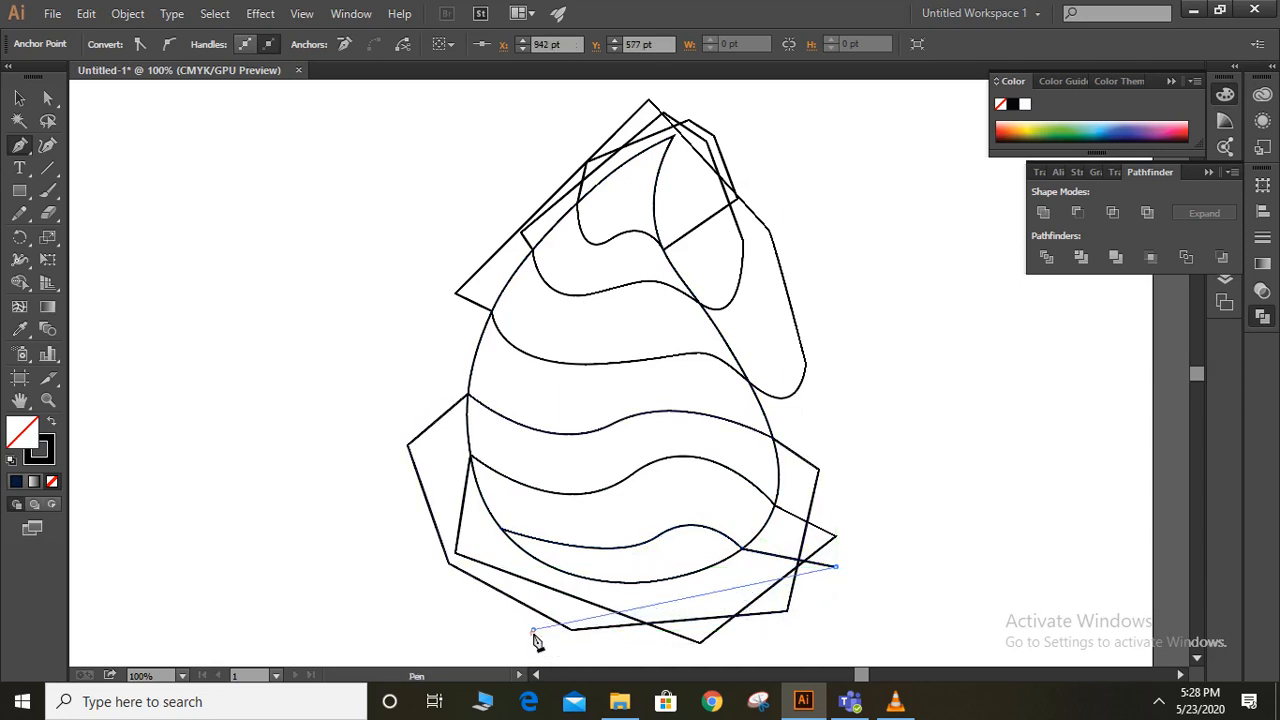
{"action": "left_click", "coordinate": [490, 542]}
{"action": "left_click", "coordinate": [499, 528]}
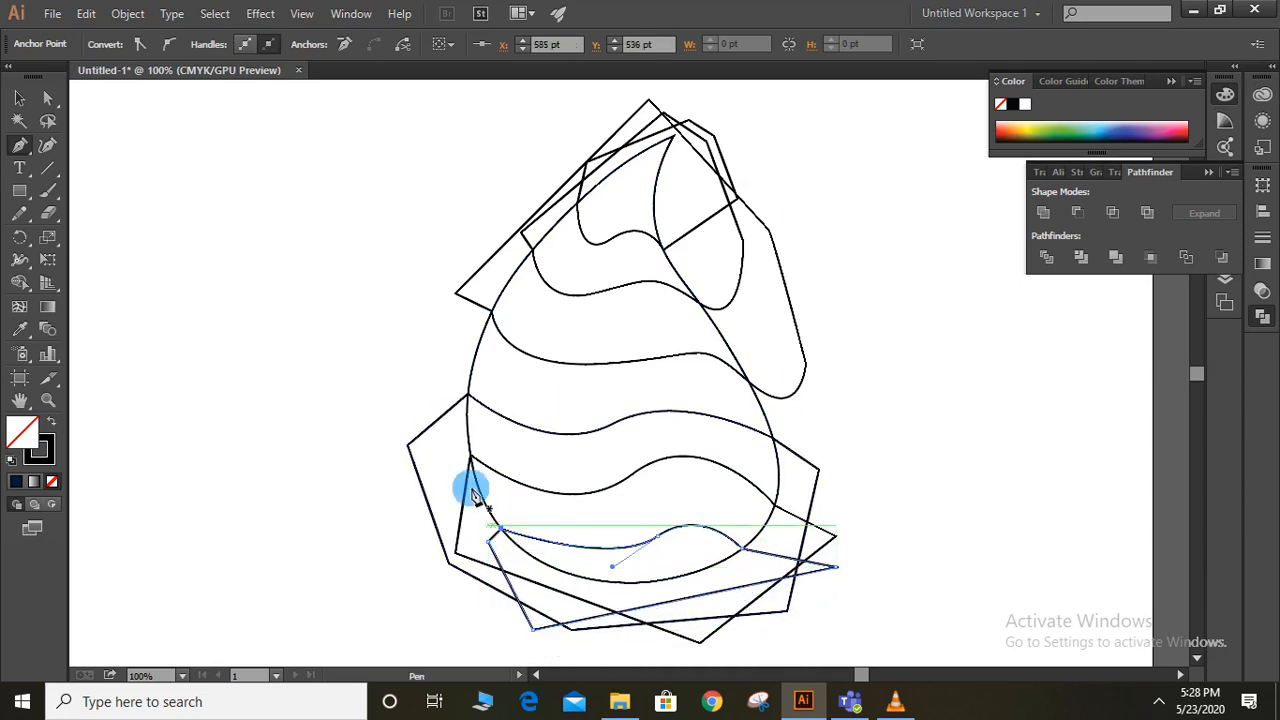
Select the drop outline together with all six wavy paths and split them with the Pathfinder Divide operation
{"action": "left_click", "coordinate": [21, 97]}
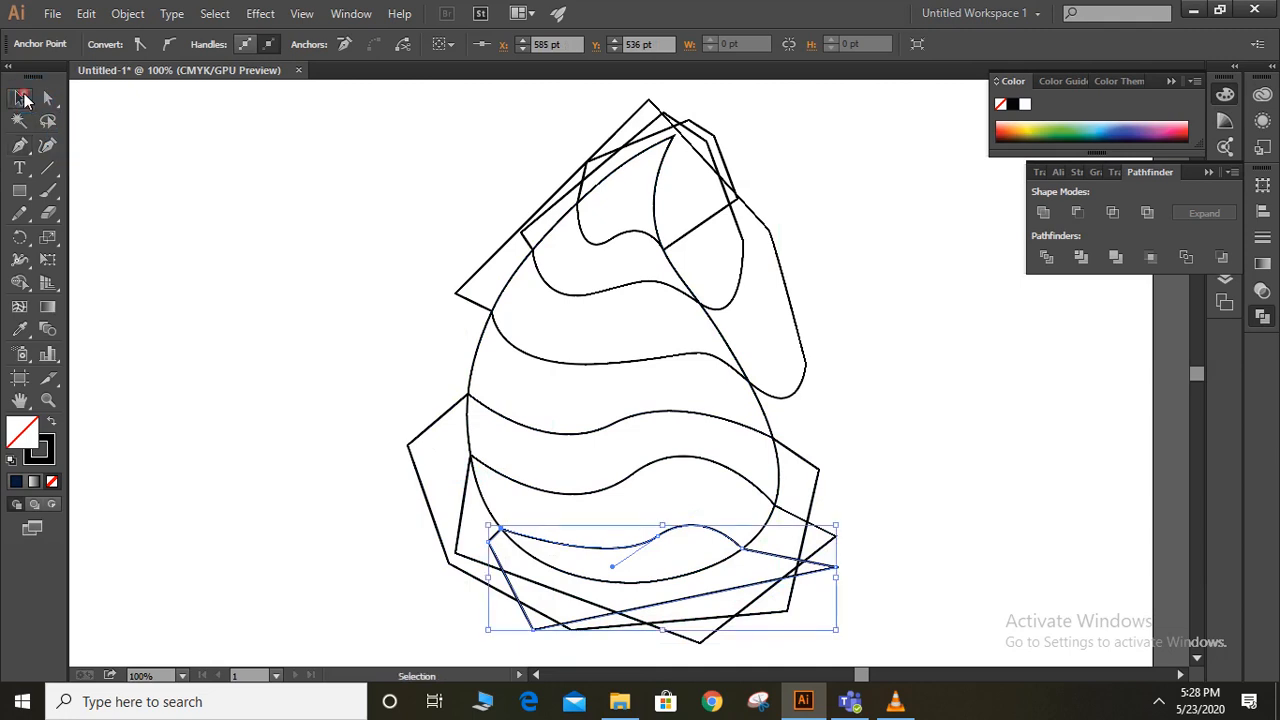
{"action": "left_click_drag", "start_coordinate": [333, 94], "coordinate": [882, 645]}
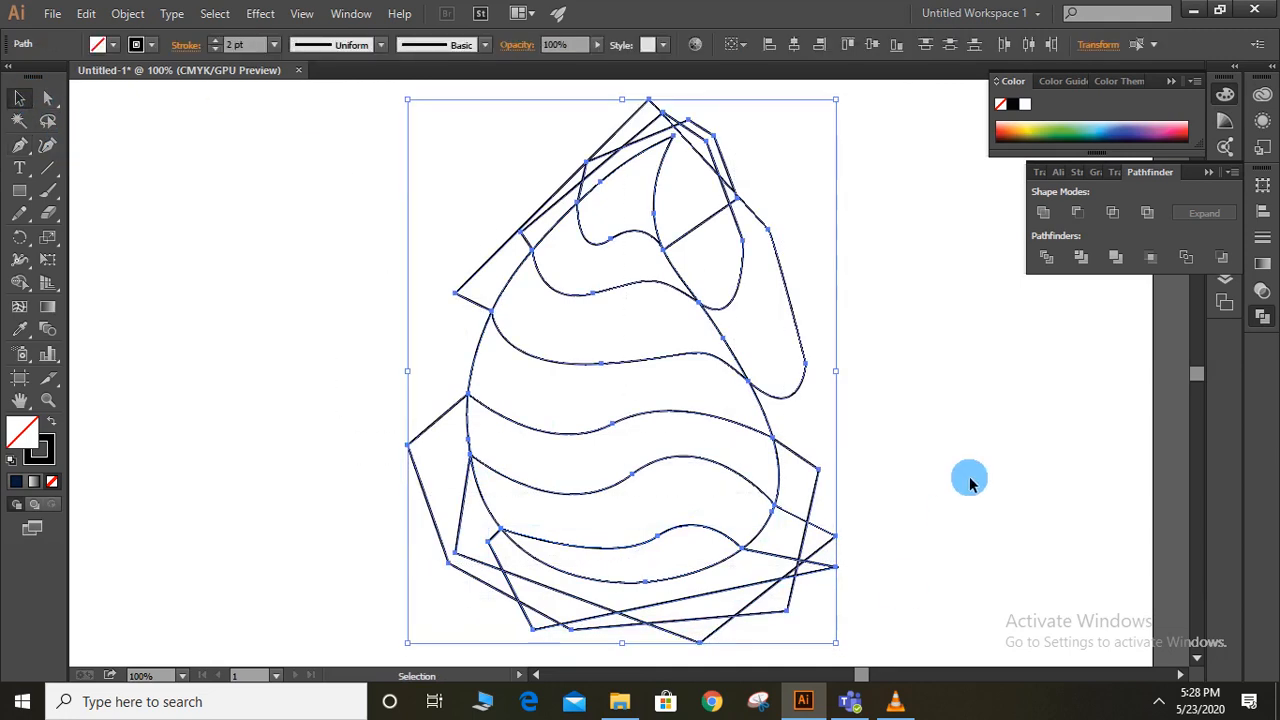
{"action": "left_click", "coordinate": [1047, 258]}
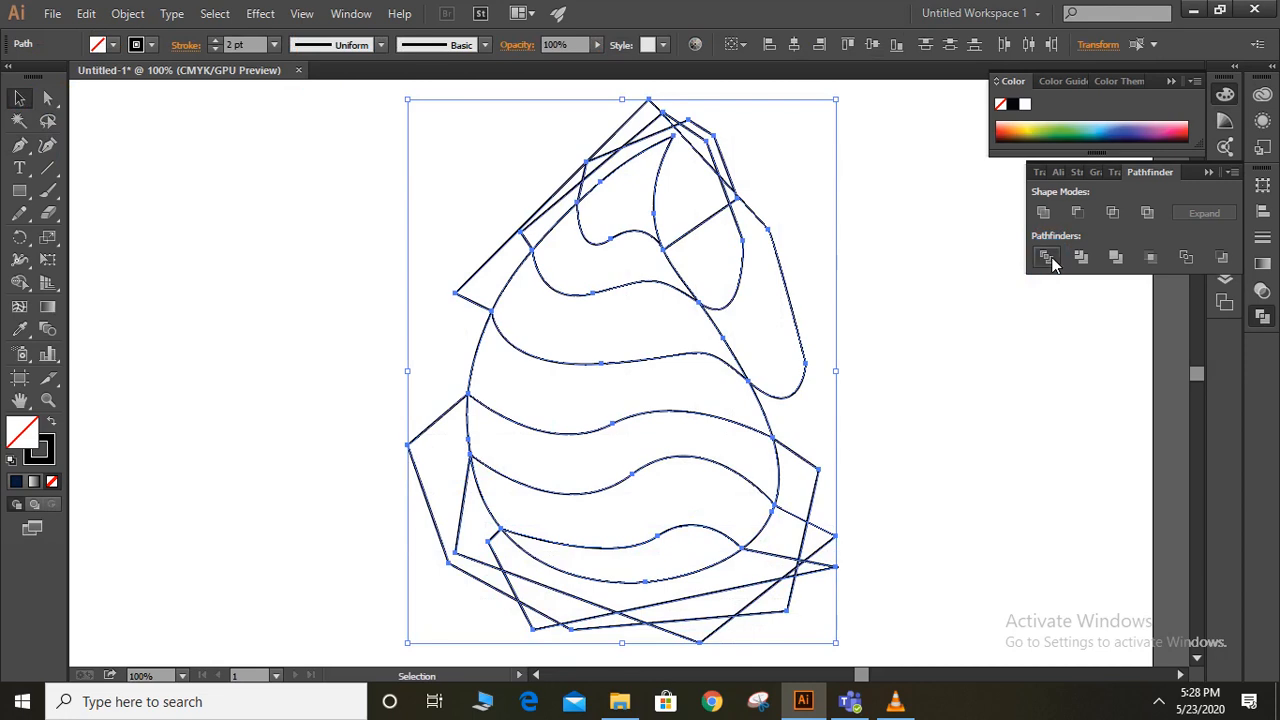
{"action": "left_click", "coordinate": [842, 338]}
Ungroup the divided artwork into separate pieces and deselect it
{"action": "left_click", "coordinate": [736, 290]}
{"action": "right_click", "coordinate": [735, 288]}
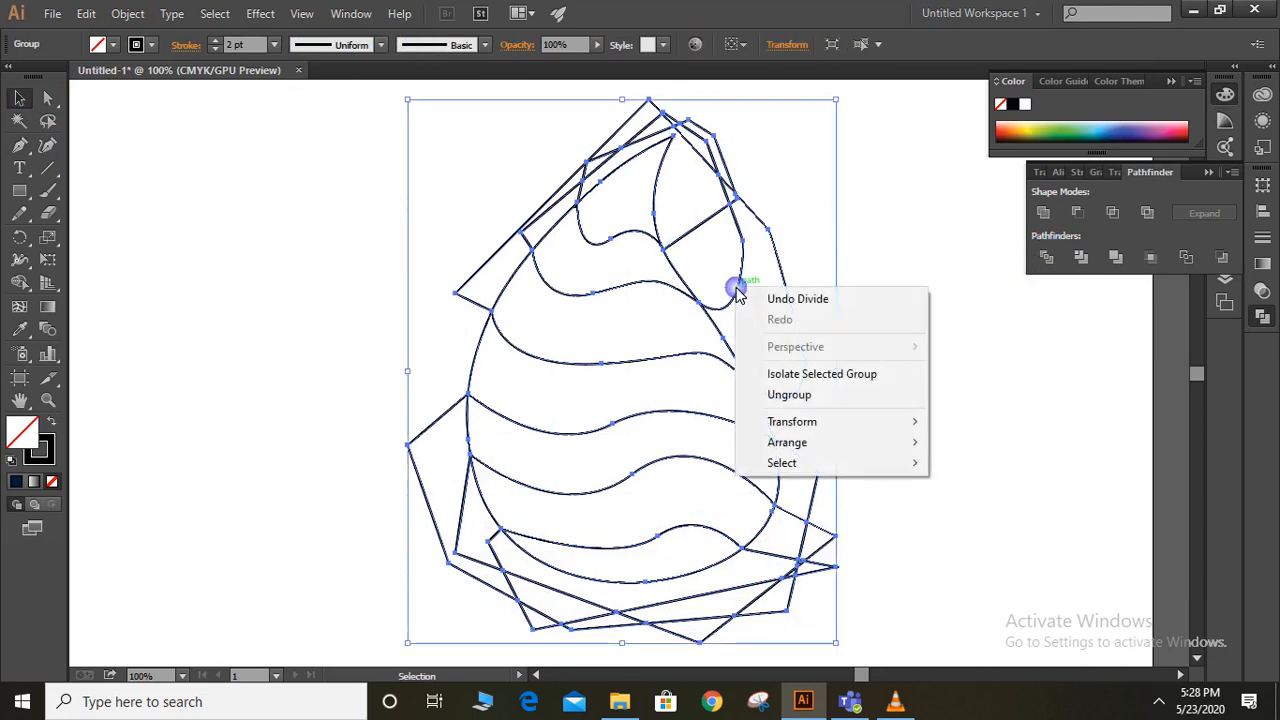
{"action": "left_click", "coordinate": [855, 402]}
{"action": "left_click", "coordinate": [855, 402]}
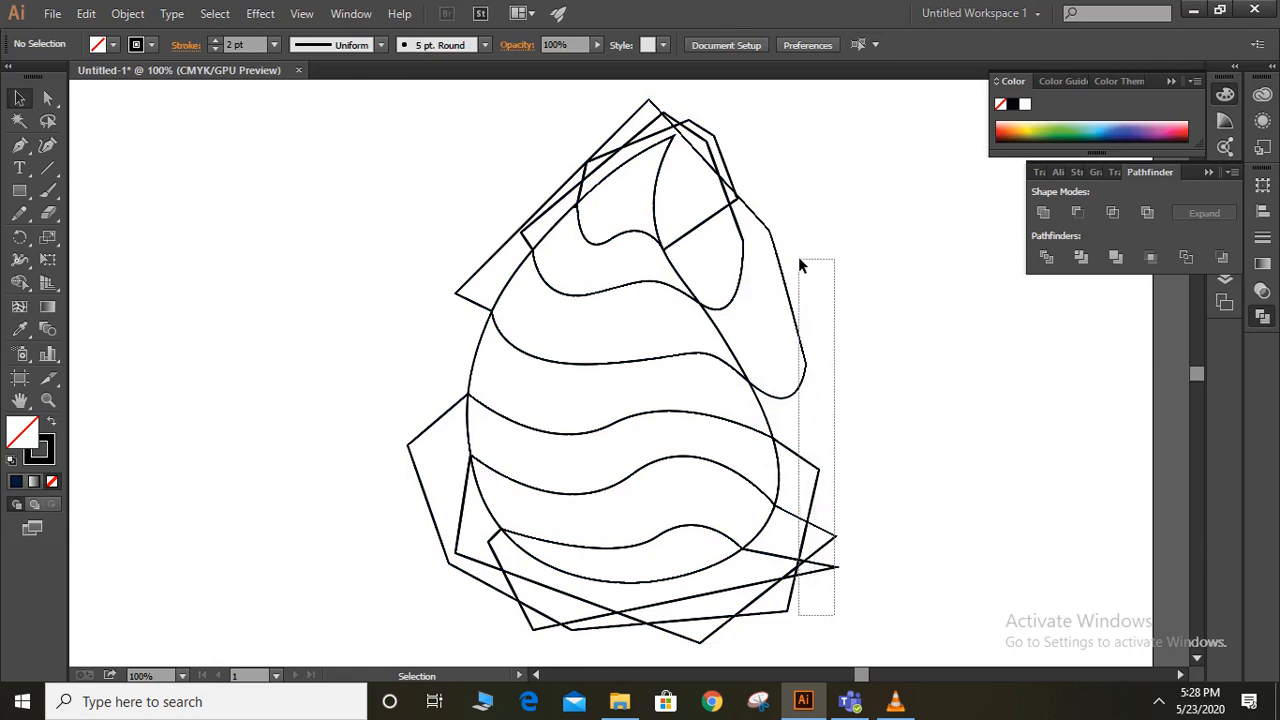
Delete the leftover divided pieces outside the drop along its right side, upper right and around its tip
{"action": "left_click", "coordinate": [786, 201]}
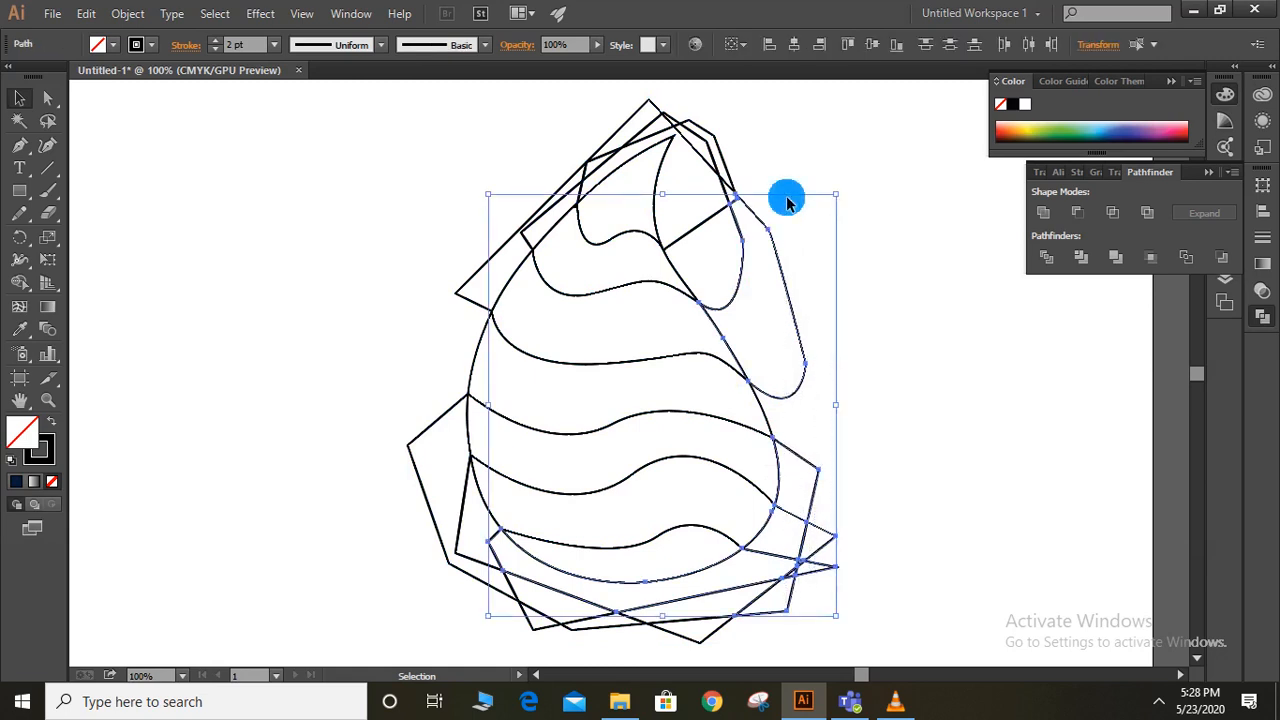
{"action": "key", "text": "Delete"}
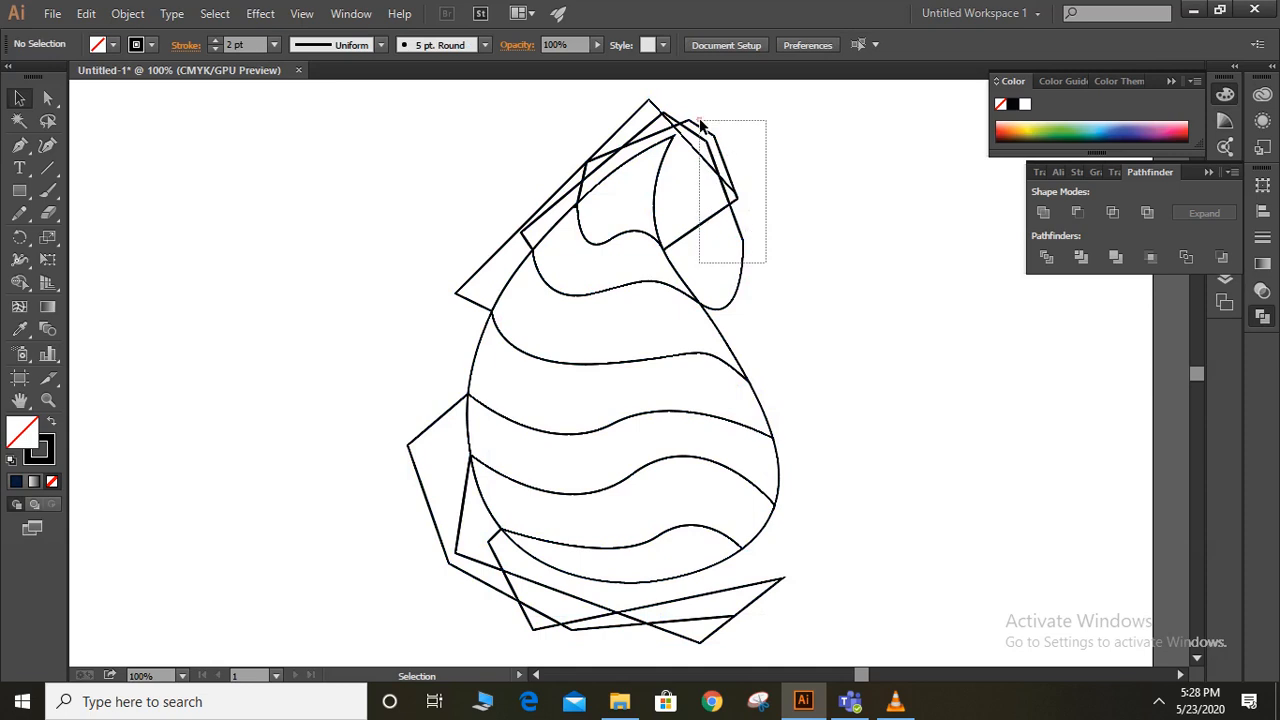
{"action": "left_click_drag", "start_coordinate": [700, 123], "coordinate": [699, 120]}
{"action": "key", "text": "Delete"}
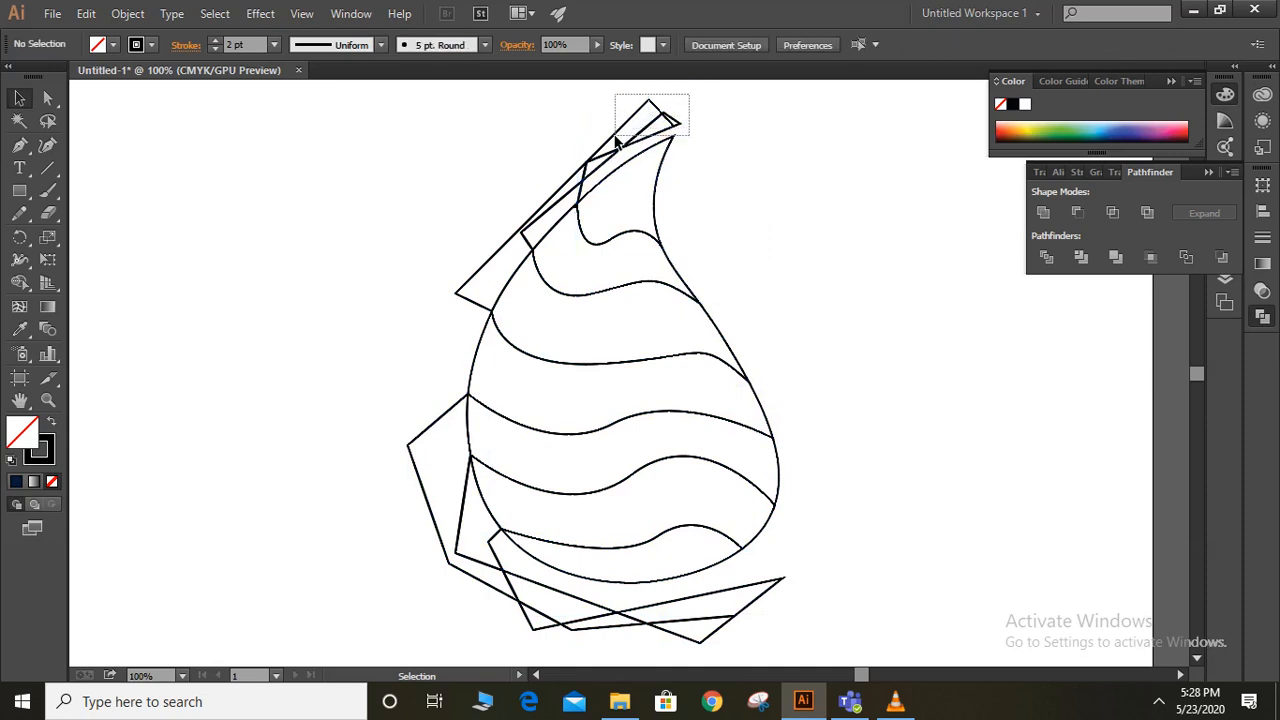
{"action": "left_click_drag", "start_coordinate": [617, 130], "coordinate": [616, 125]}
{"action": "key", "text": "Delete"}
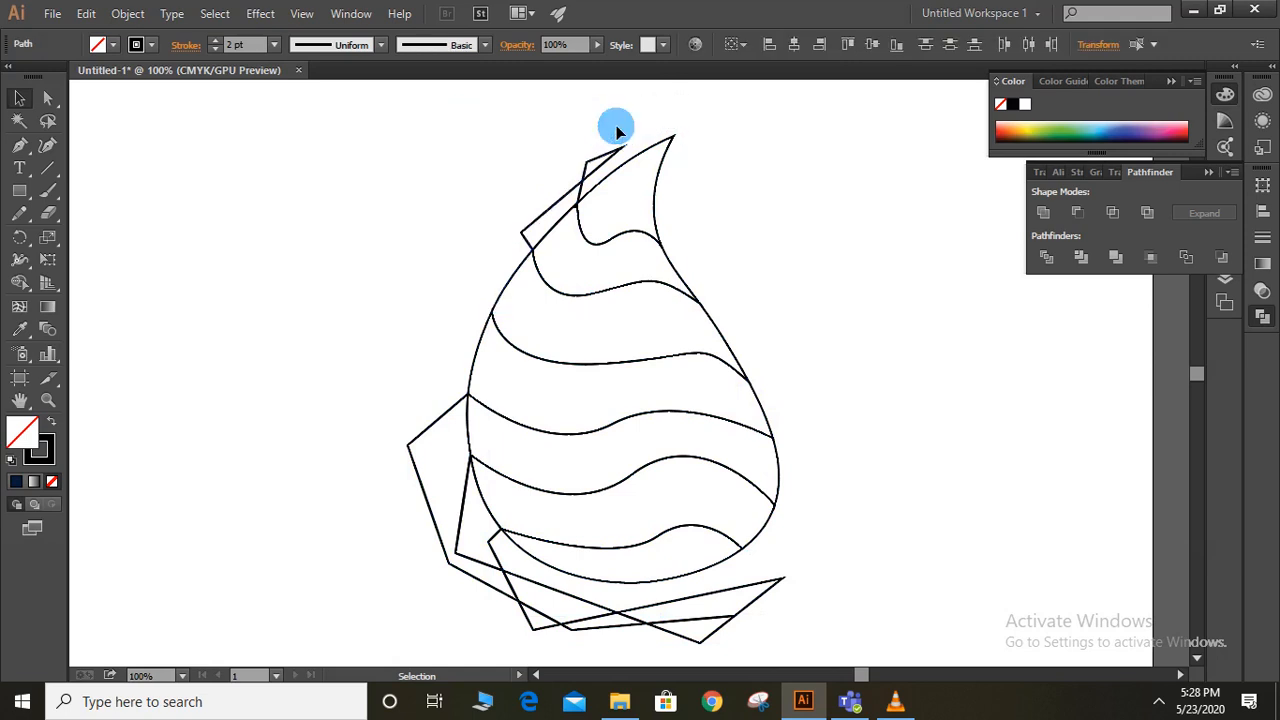
Delete the two remaining leftover pieces outside the drop's upper-left edge
{"action": "left_click", "coordinate": [606, 150]}
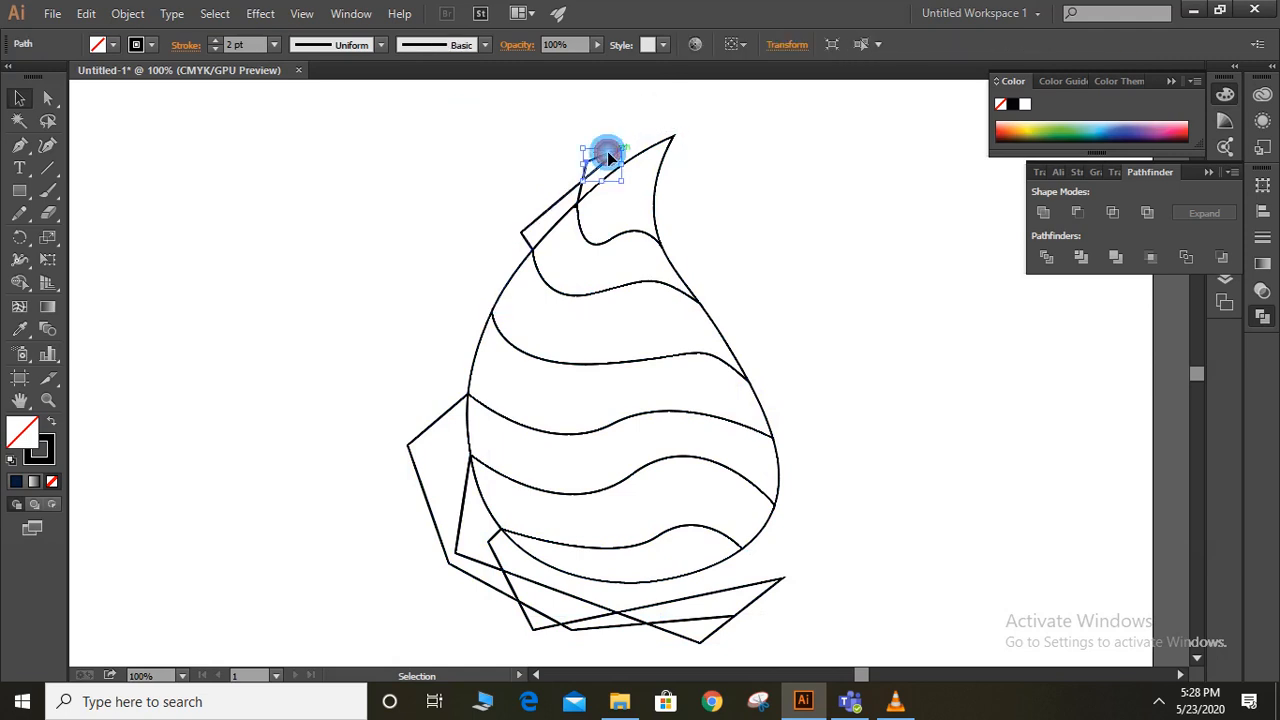
{"action": "key", "text": "Delete"}
{"action": "left_click", "coordinate": [556, 201]}
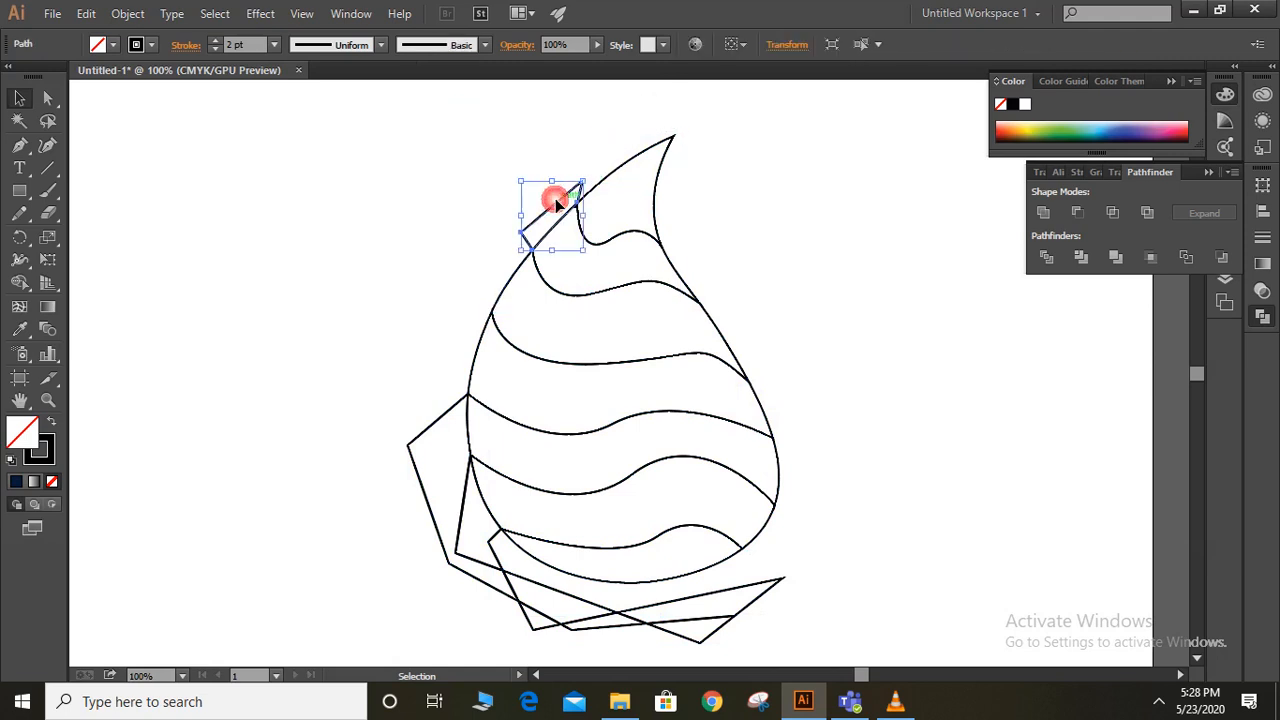
{"action": "key", "text": "Delete"}
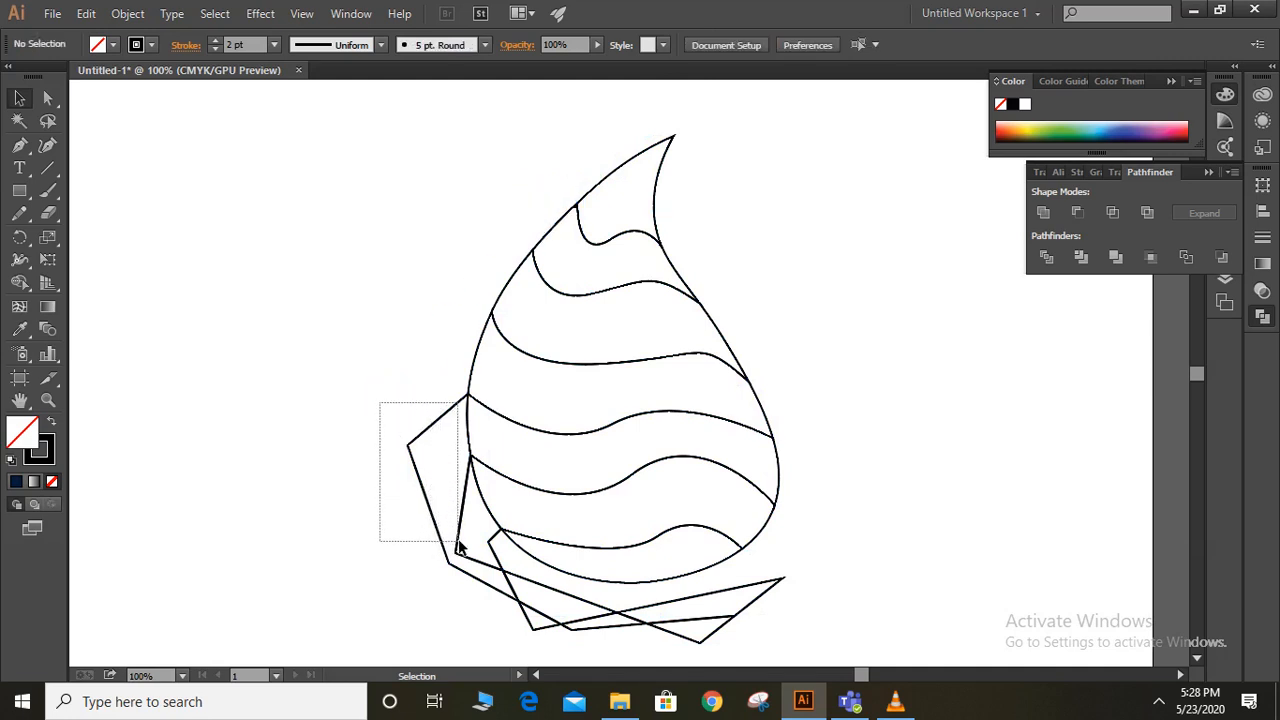
Delete the leftover pieces outside the drop's lower-left side and beneath its base
{"action": "left_click_drag", "start_coordinate": [380, 402], "coordinate": [459, 547]}
{"action": "key", "text": "Delete"}
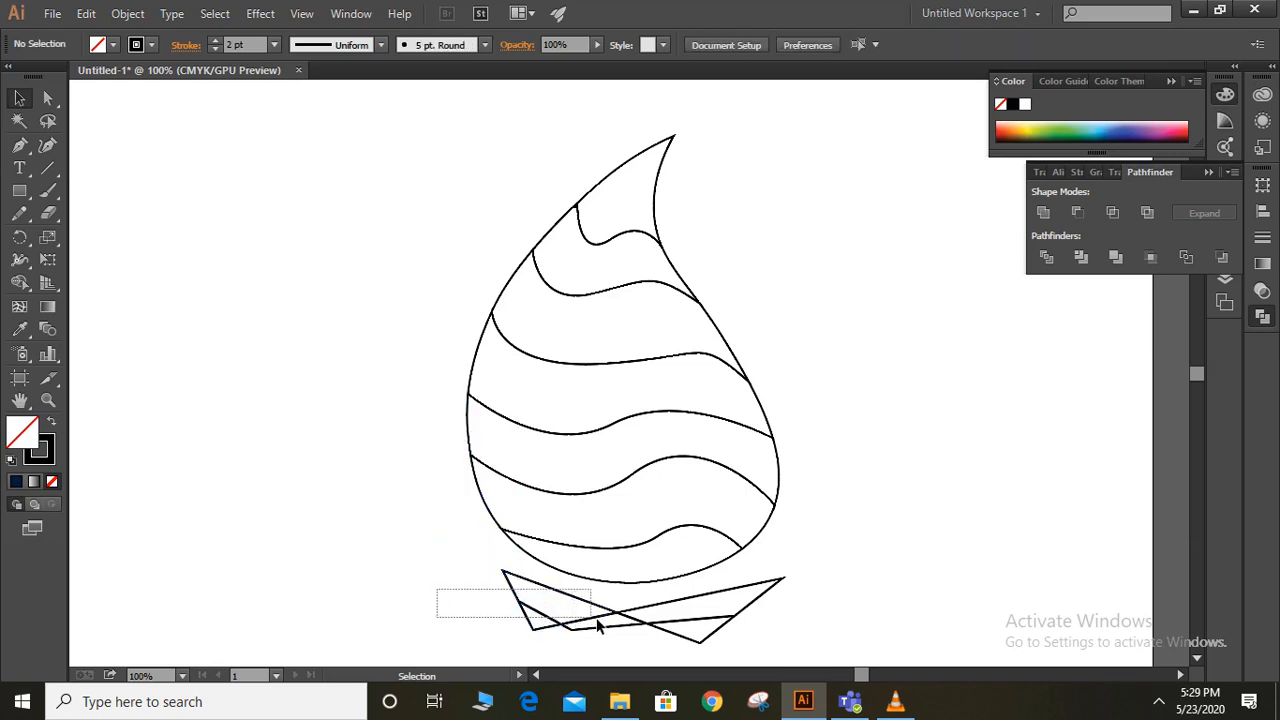
{"action": "left_click_drag", "start_coordinate": [598, 626], "coordinate": [766, 664]}
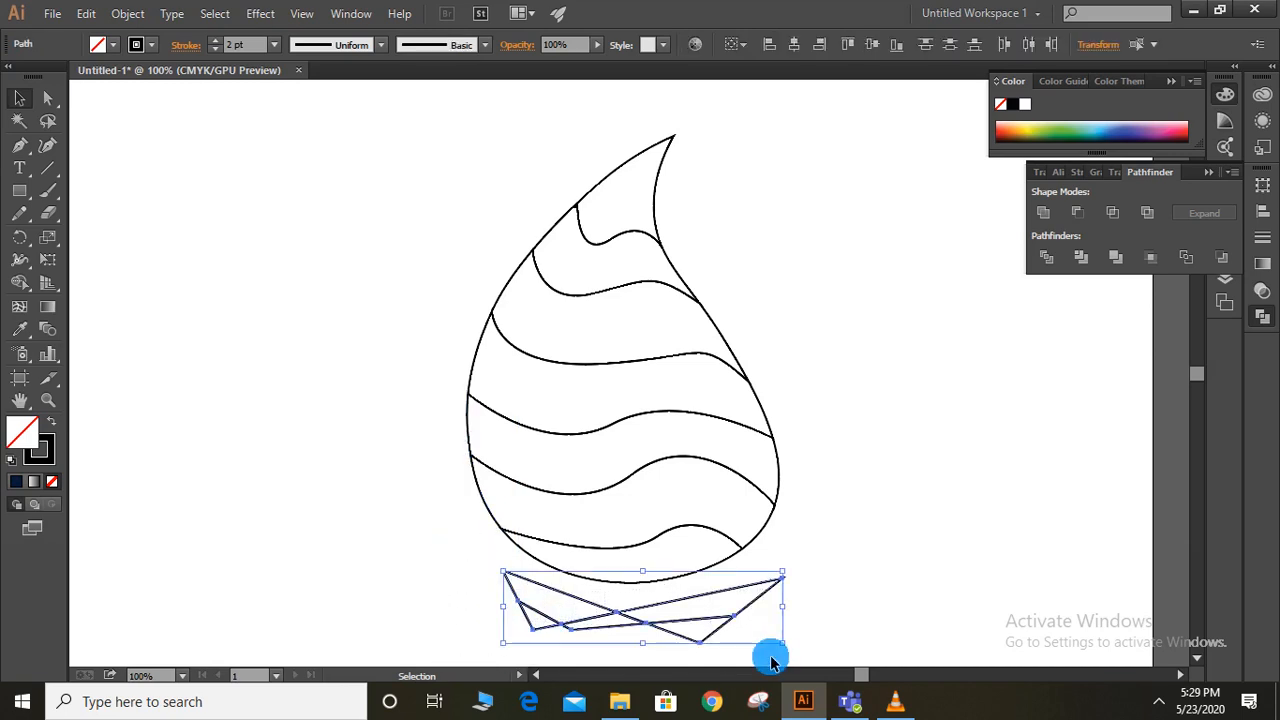
{"action": "key", "text": "Delete"}
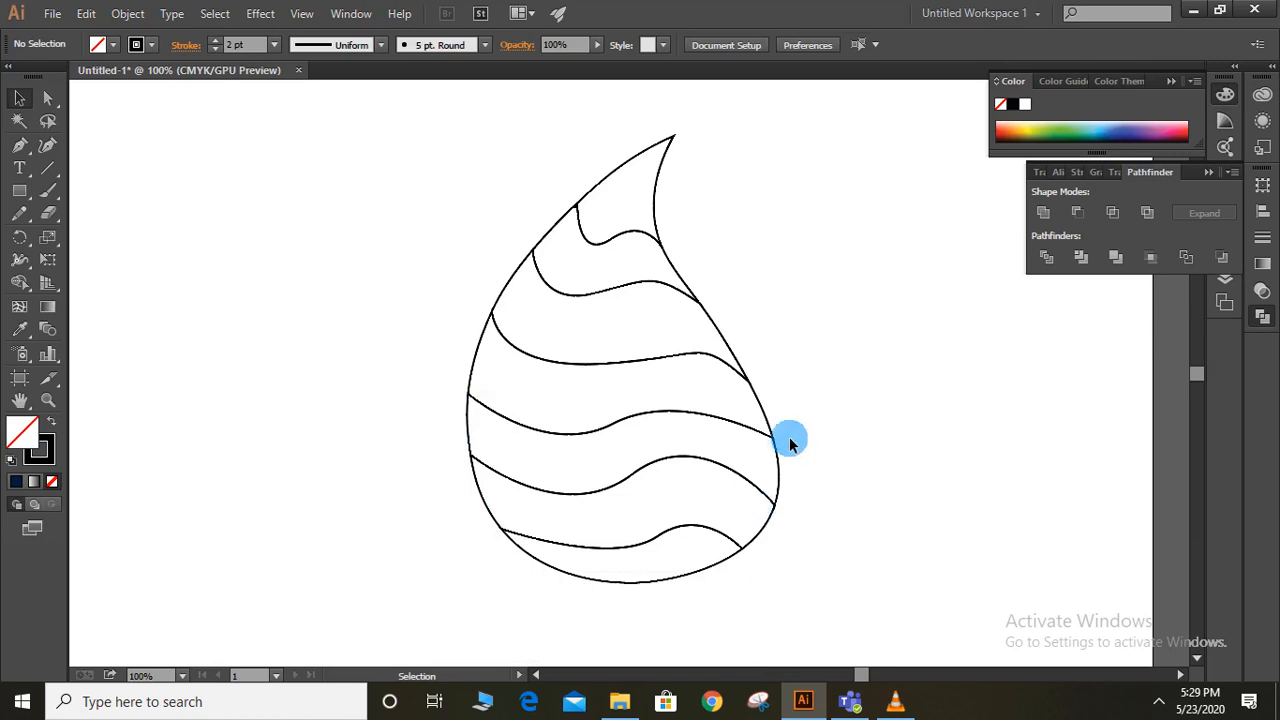
Fill the drop's top tip band with red, without creating a new color group
{"action": "left_click", "coordinate": [608, 243]}
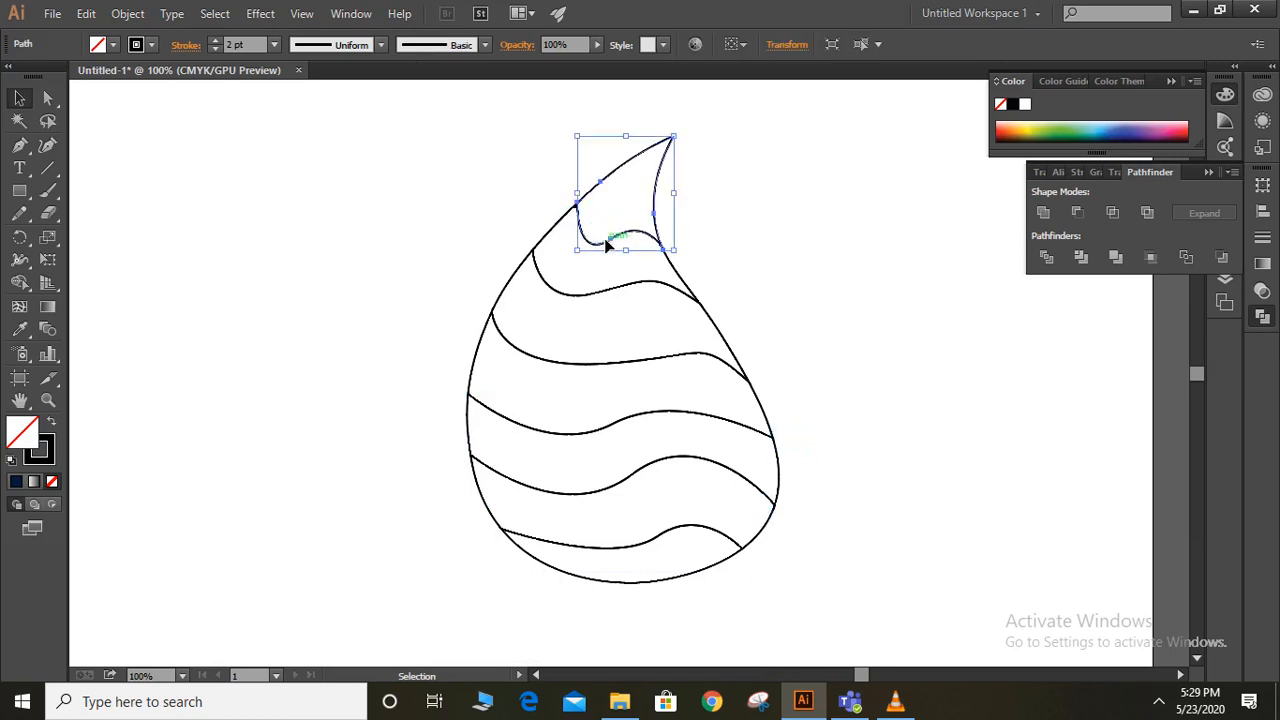
{"action": "left_click", "coordinate": [112, 44]}
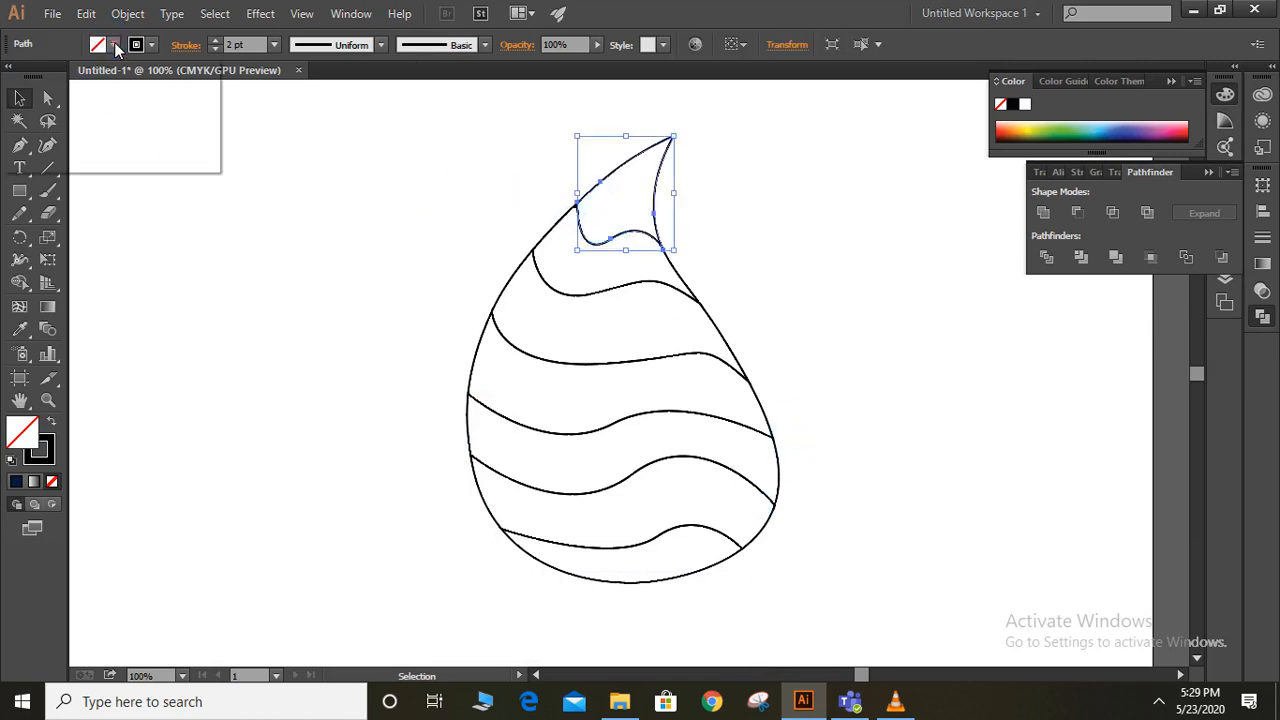
{"action": "left_click", "coordinate": [64, 77]}
{"action": "left_click", "coordinate": [139, 163]}
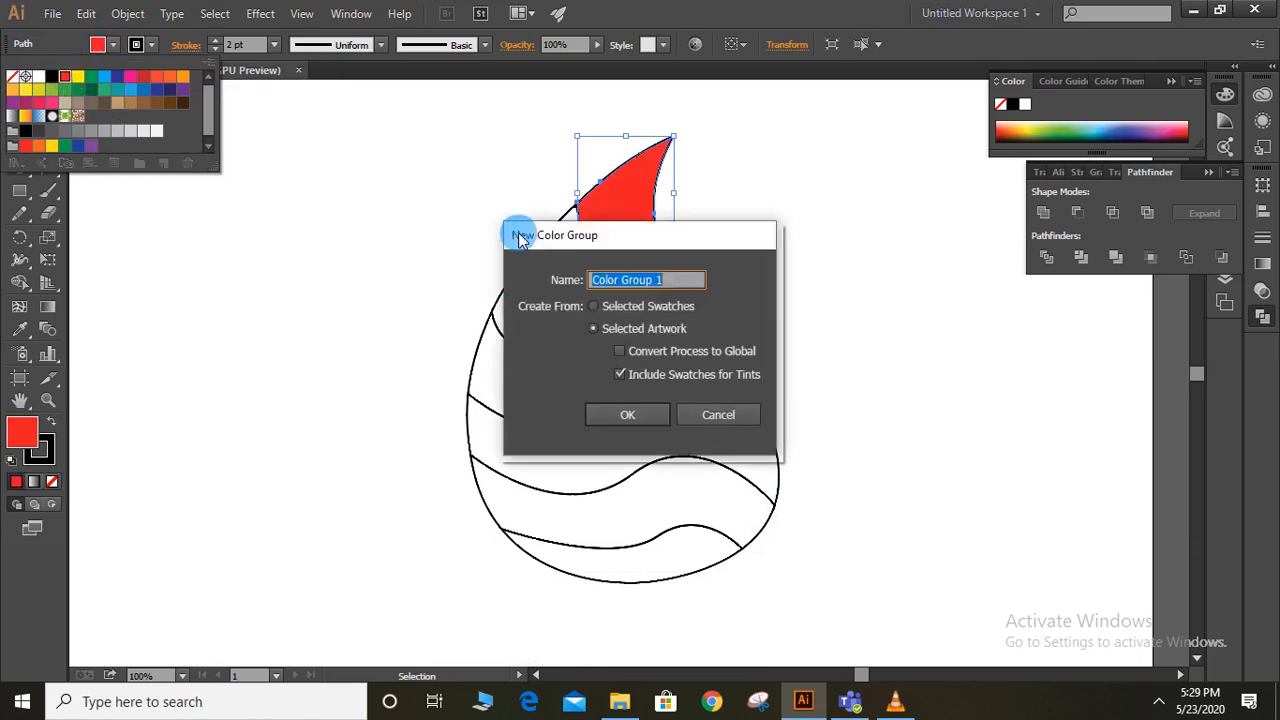
{"action": "left_click", "coordinate": [734, 410]}
{"action": "left_click", "coordinate": [640, 264]}
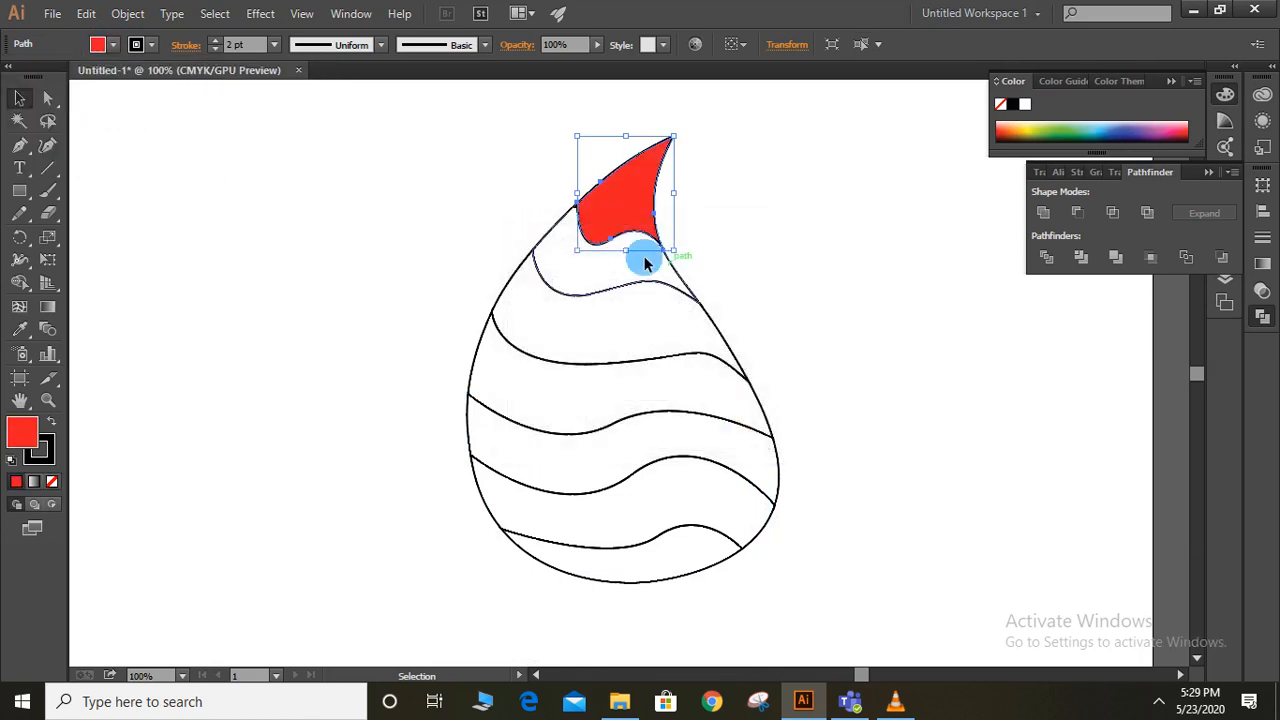
Fill the second band from the top with light orange
{"action": "left_click", "coordinate": [651, 281]}
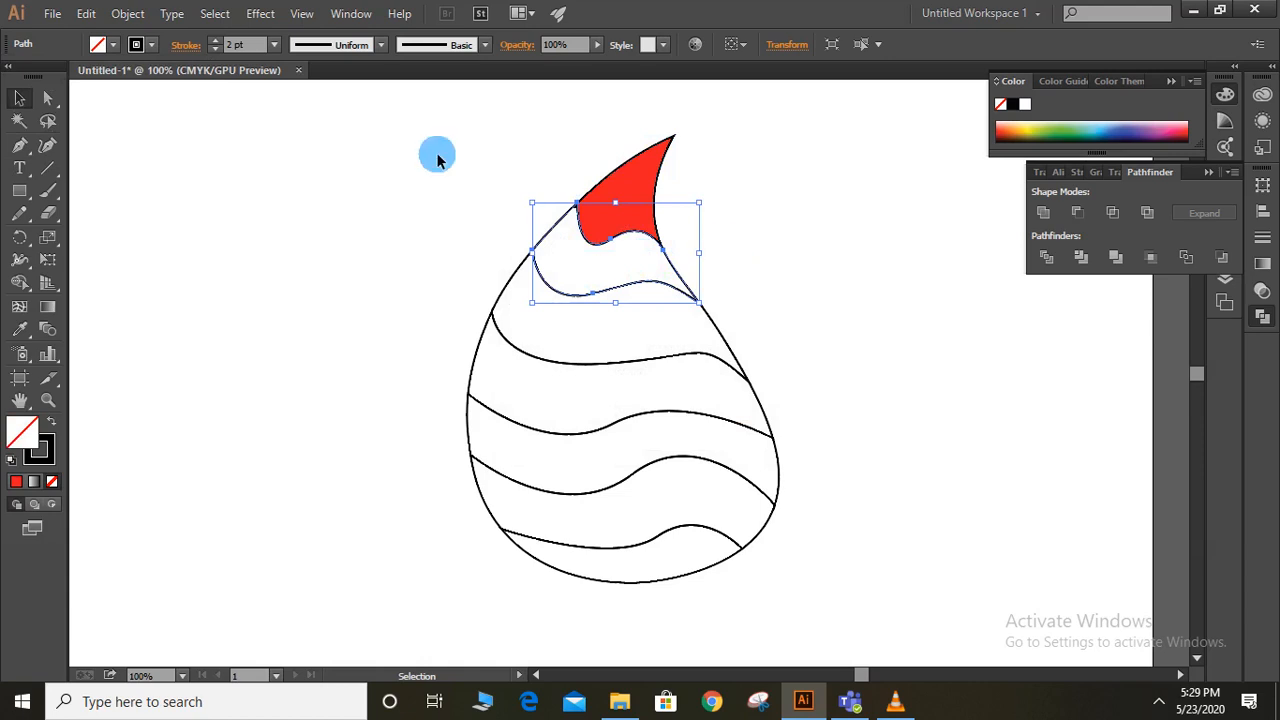
{"action": "left_click", "coordinate": [114, 44]}
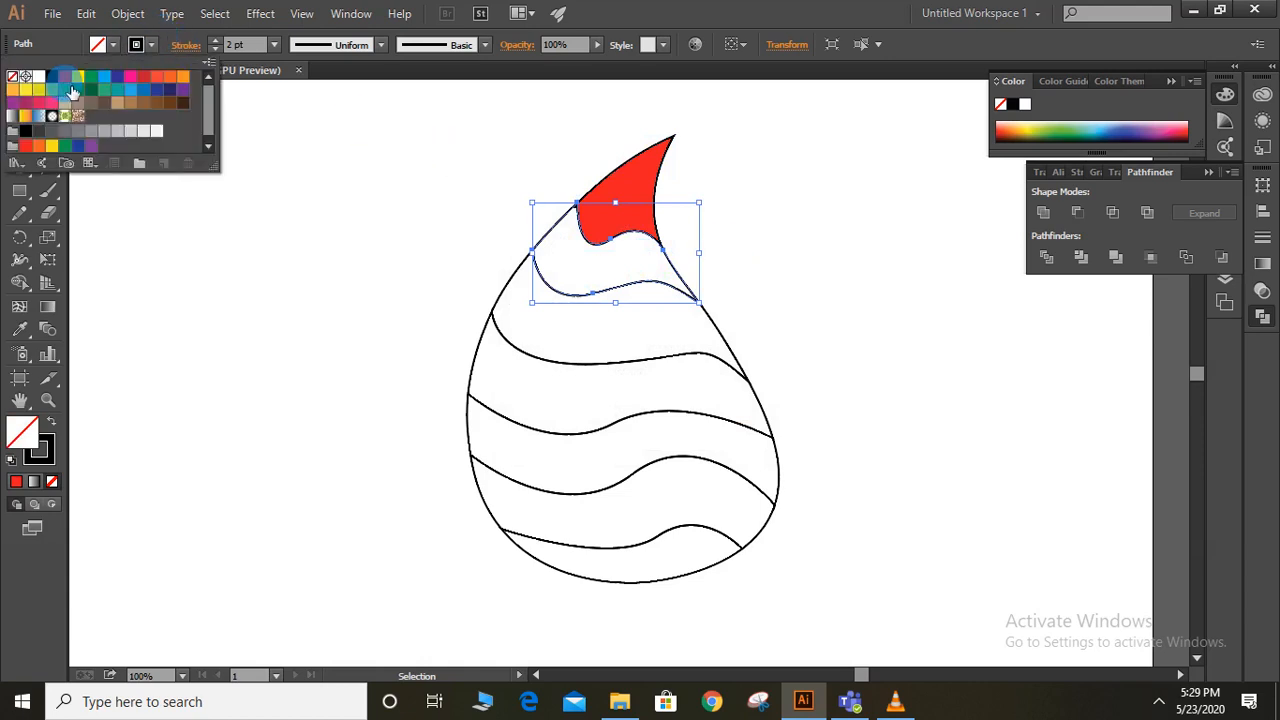
{"action": "left_click", "coordinate": [183, 76]}
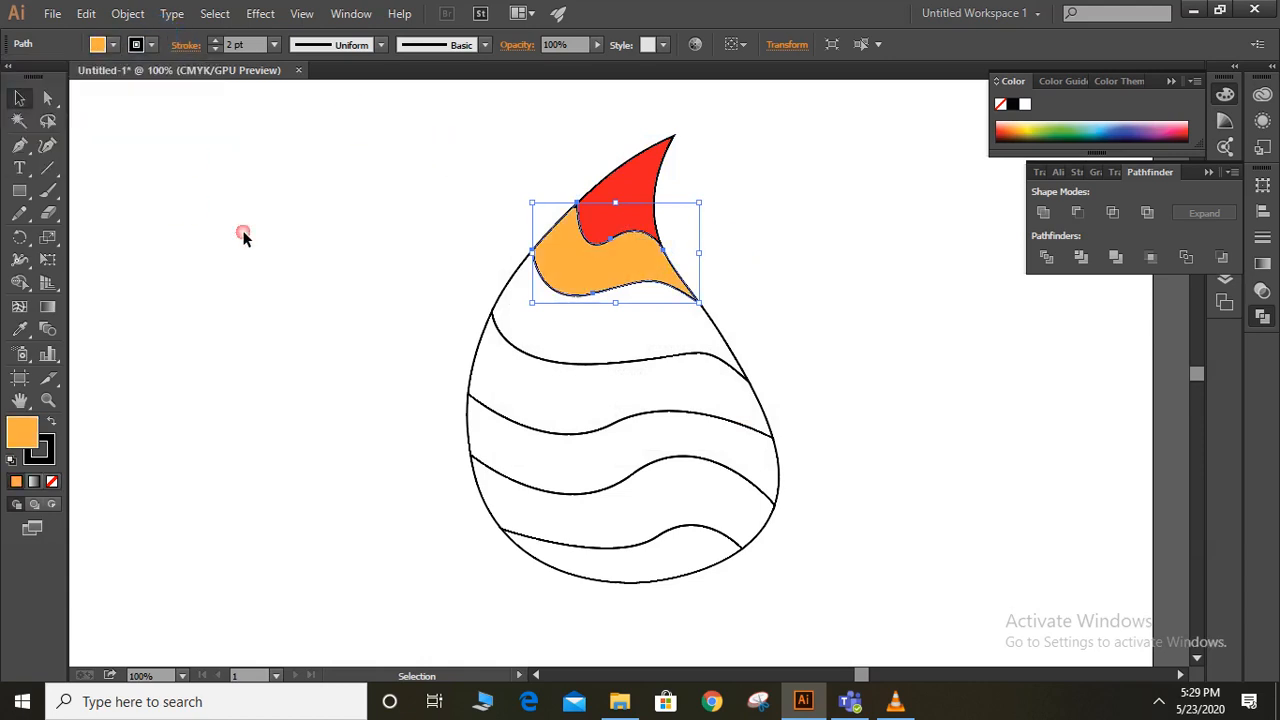
Fill the third band, just below the orange one, with light green
{"action": "left_click", "coordinate": [568, 361]}
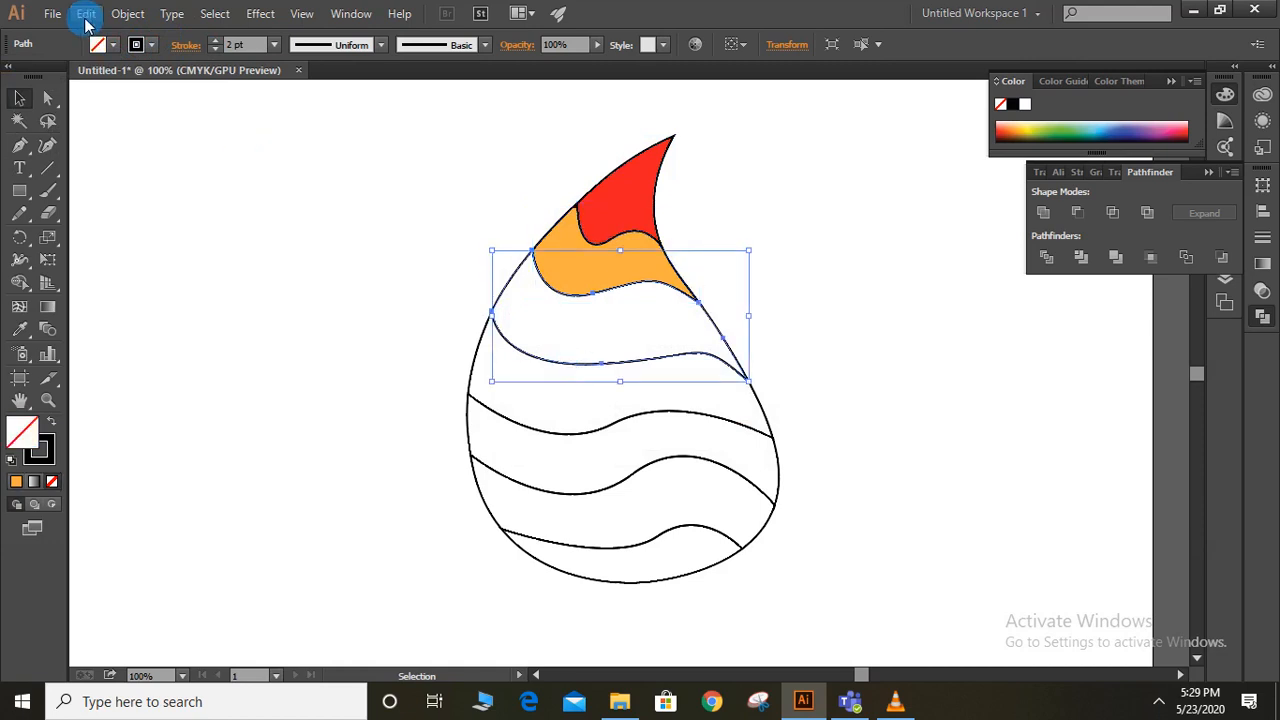
{"action": "left_click", "coordinate": [116, 45]}
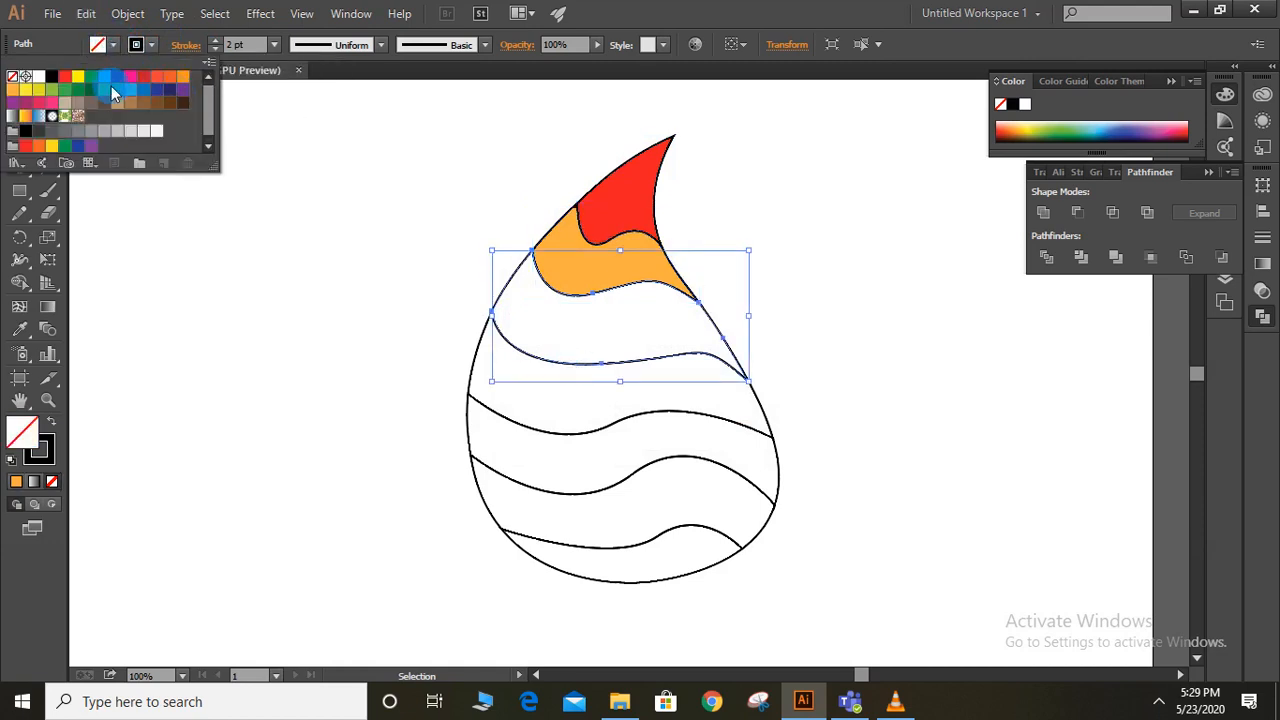
{"action": "left_click", "coordinate": [52, 89]}
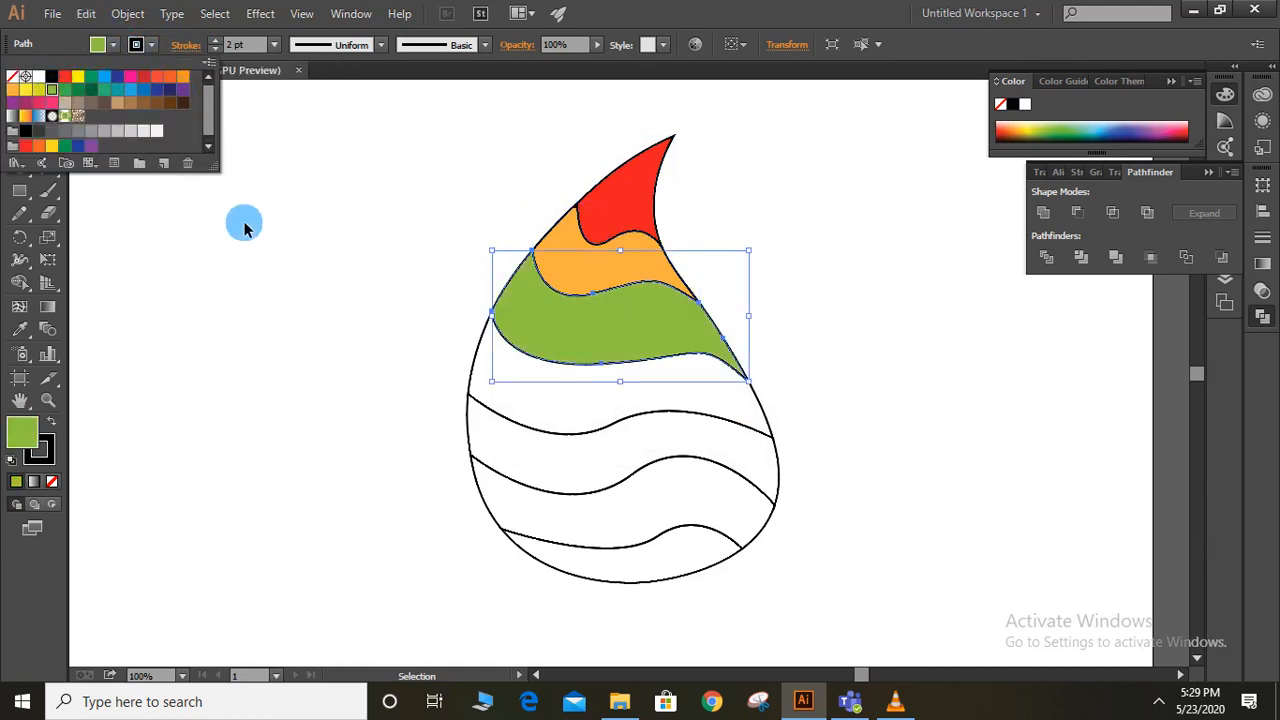
Fill the fourth band, below the green one, with the blue-to-white gradient swatch
{"action": "left_click", "coordinate": [600, 434]}
{"action": "left_click", "coordinate": [600, 432]}
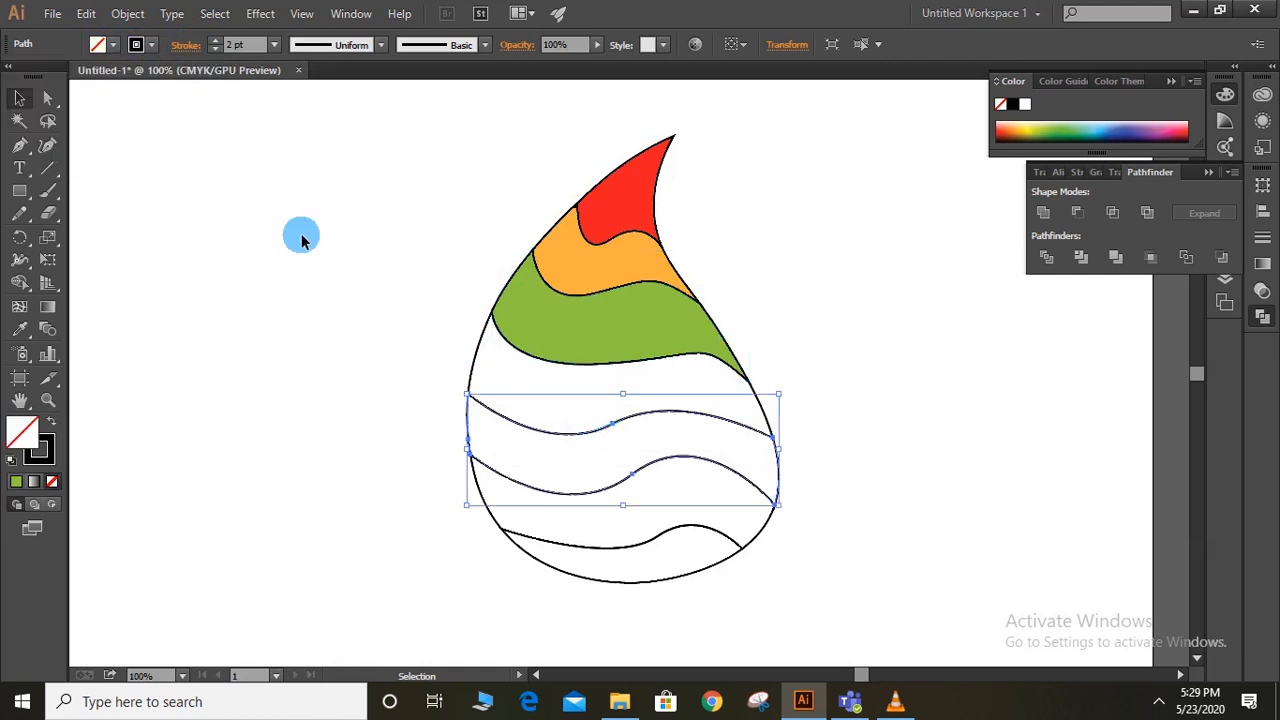
{"action": "left_click", "coordinate": [484, 356]}
{"action": "left_click", "coordinate": [478, 351]}
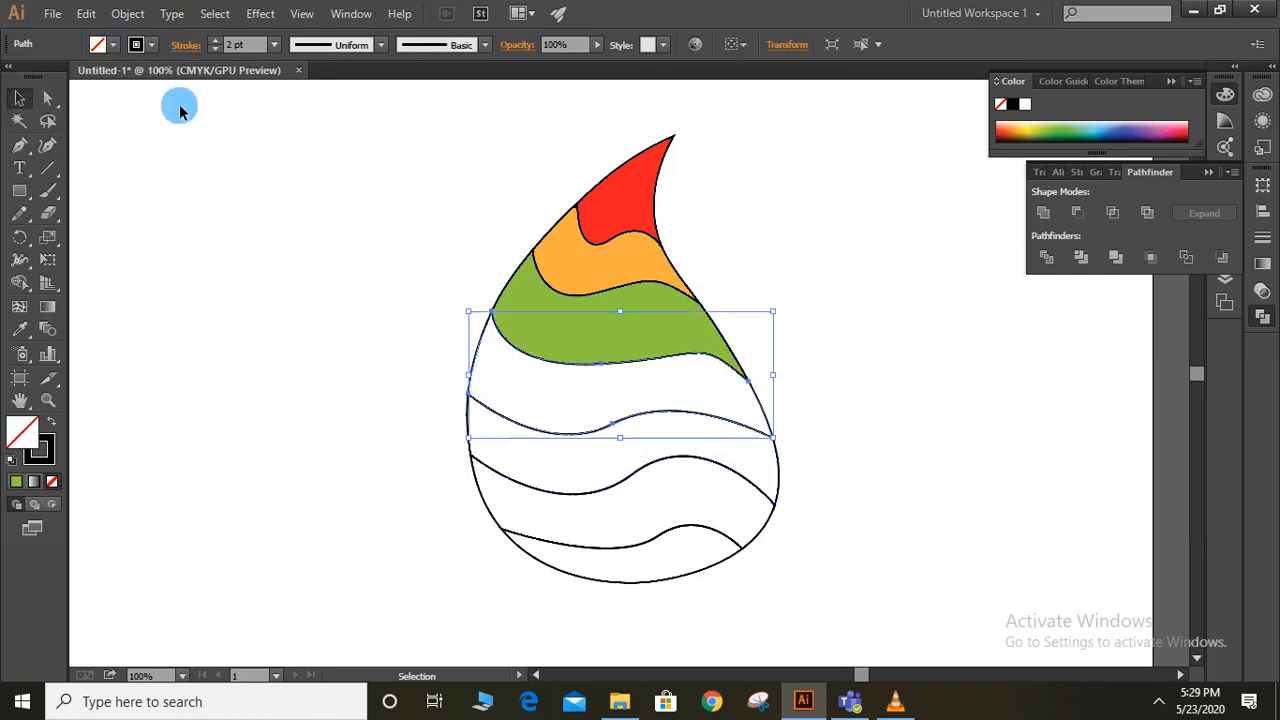
{"action": "left_click", "coordinate": [113, 44]}
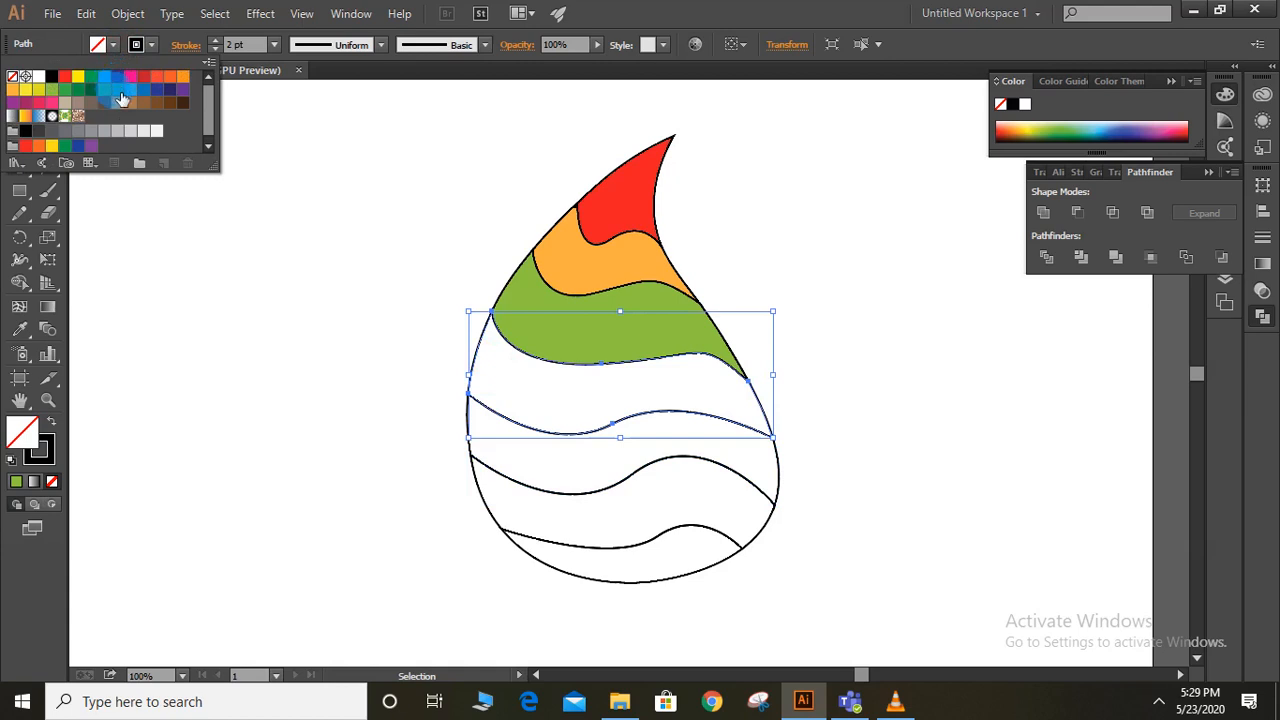
{"action": "left_click", "coordinate": [47, 117]}
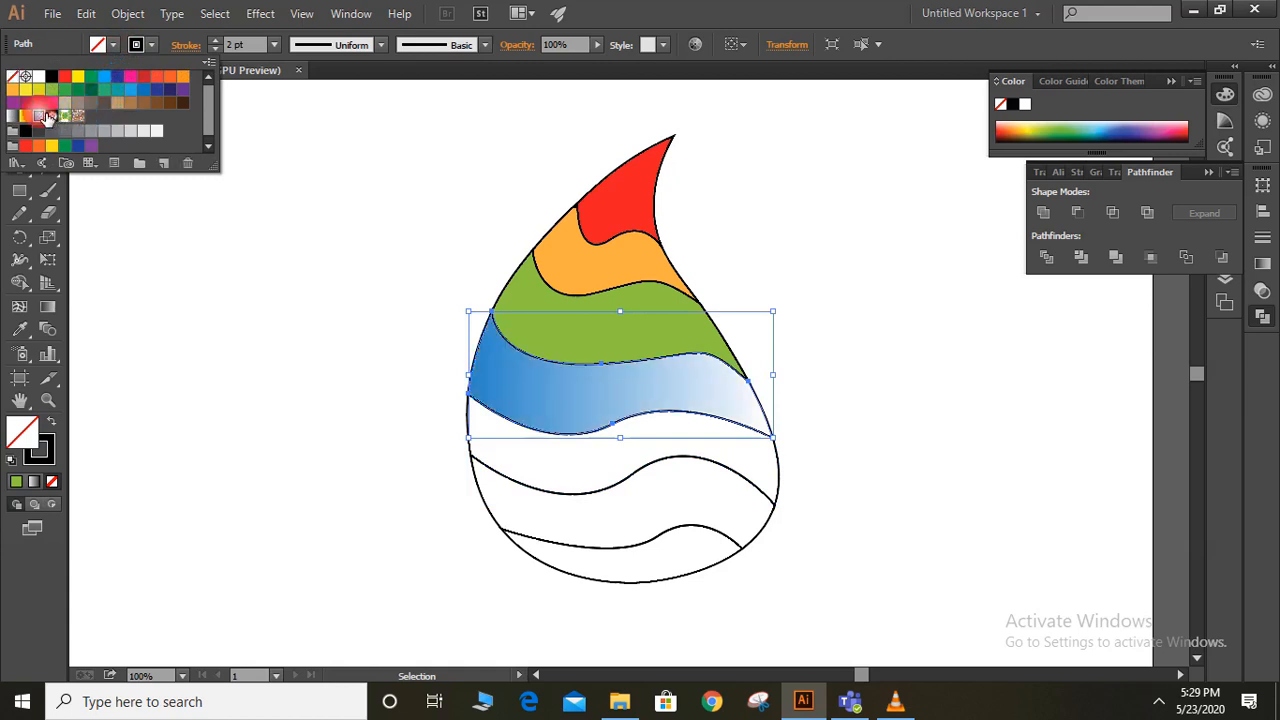
{"action": "left_click", "coordinate": [274, 314]}
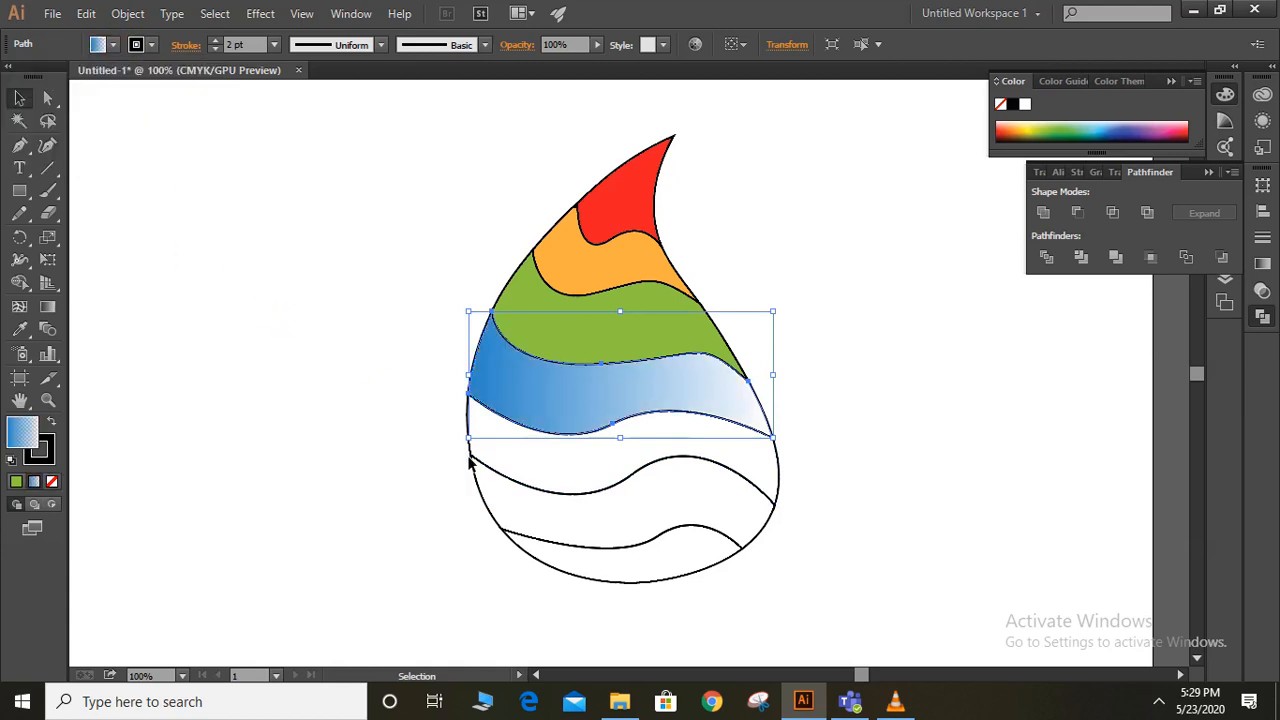
Fill the fifth band, below the blue gradient one, with light brown
{"action": "left_click", "coordinate": [520, 472]}
{"action": "left_click", "coordinate": [517, 481]}
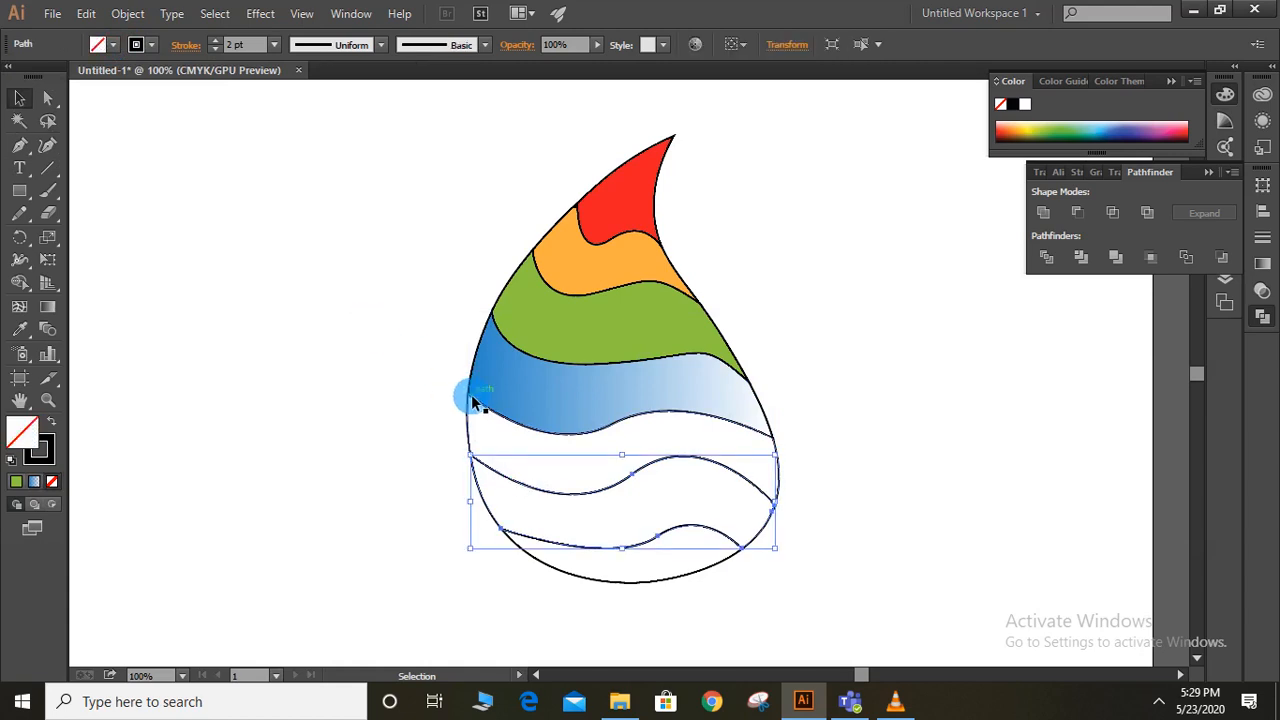
{"action": "left_click", "coordinate": [472, 420]}
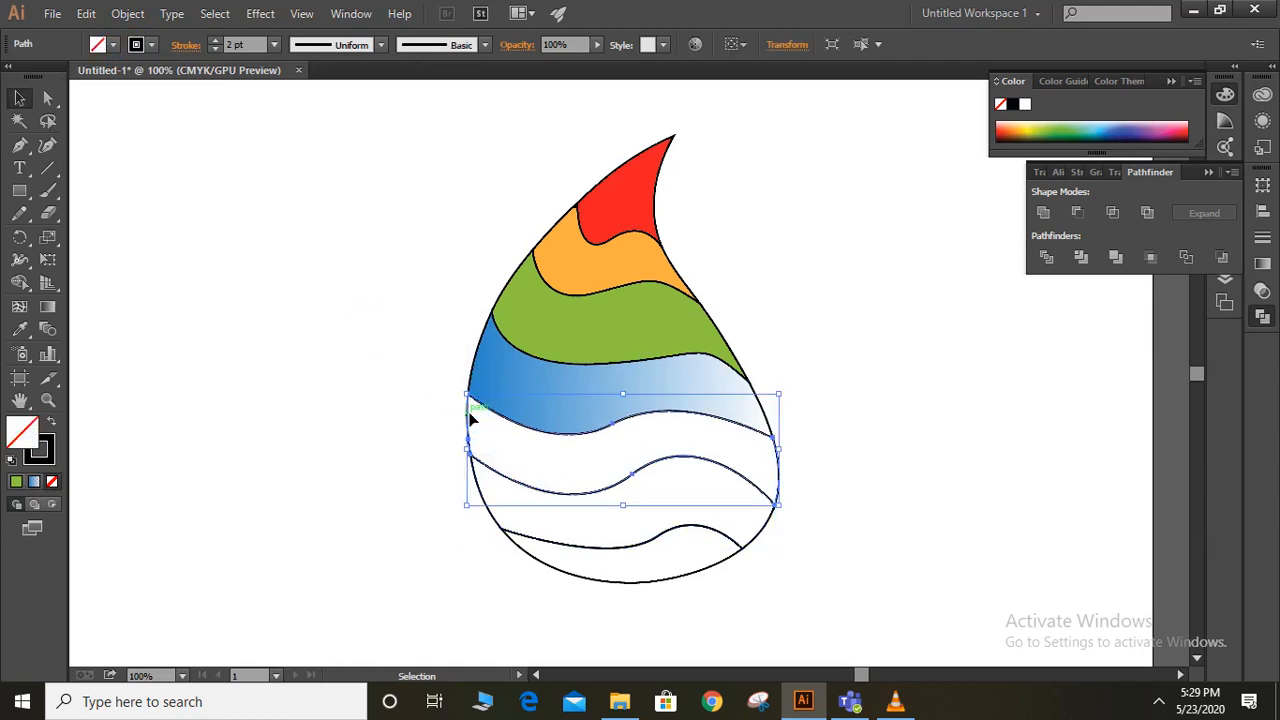
{"action": "left_click", "coordinate": [115, 44]}
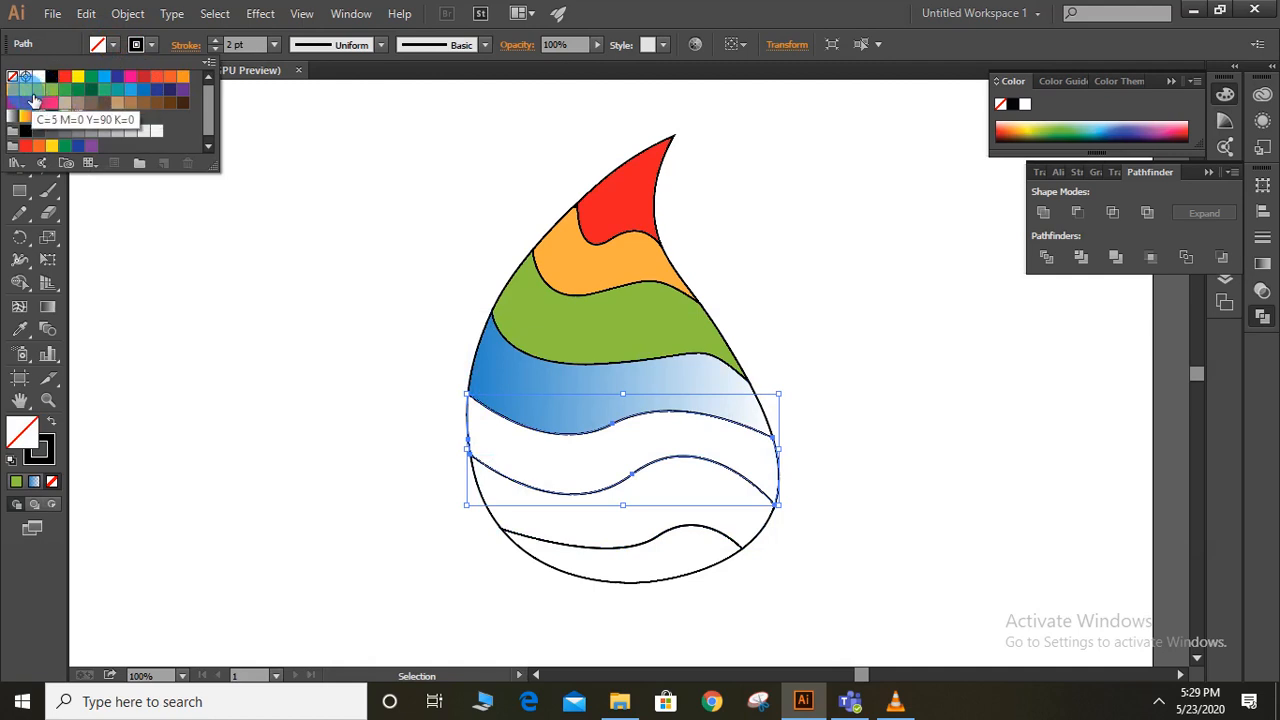
{"action": "left_click", "coordinate": [104, 102]}
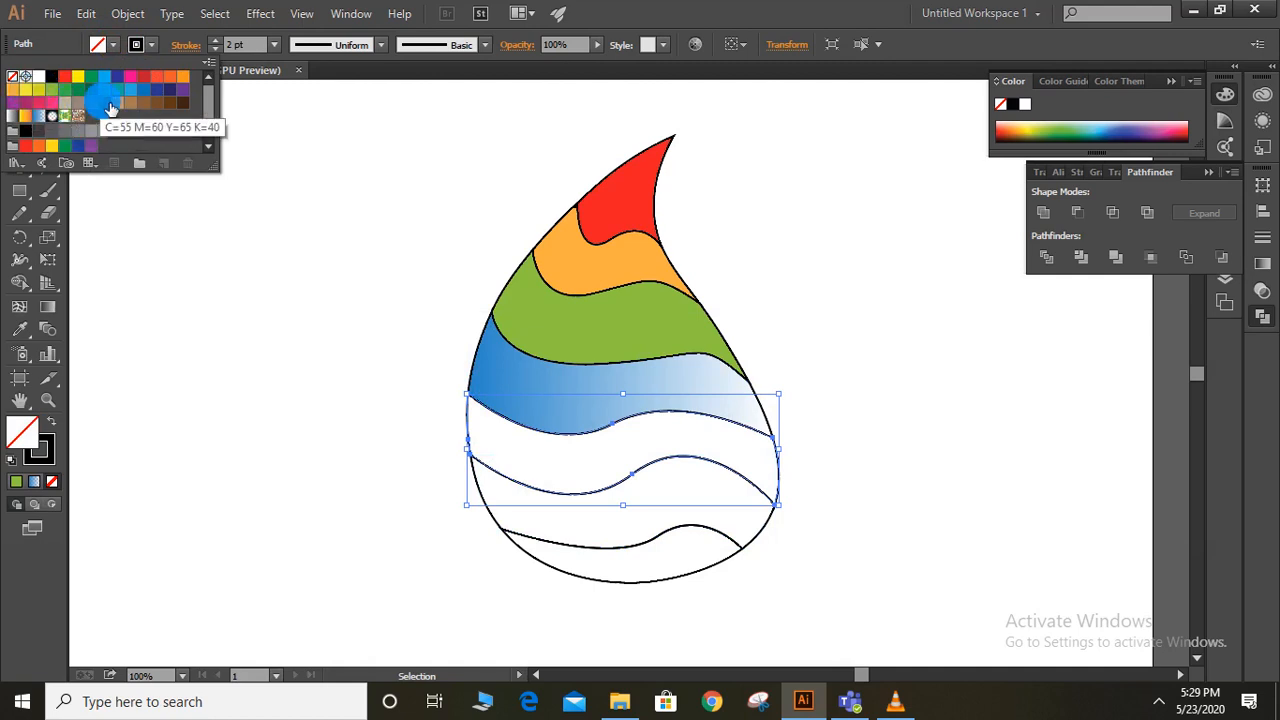
{"action": "left_click", "coordinate": [128, 104]}
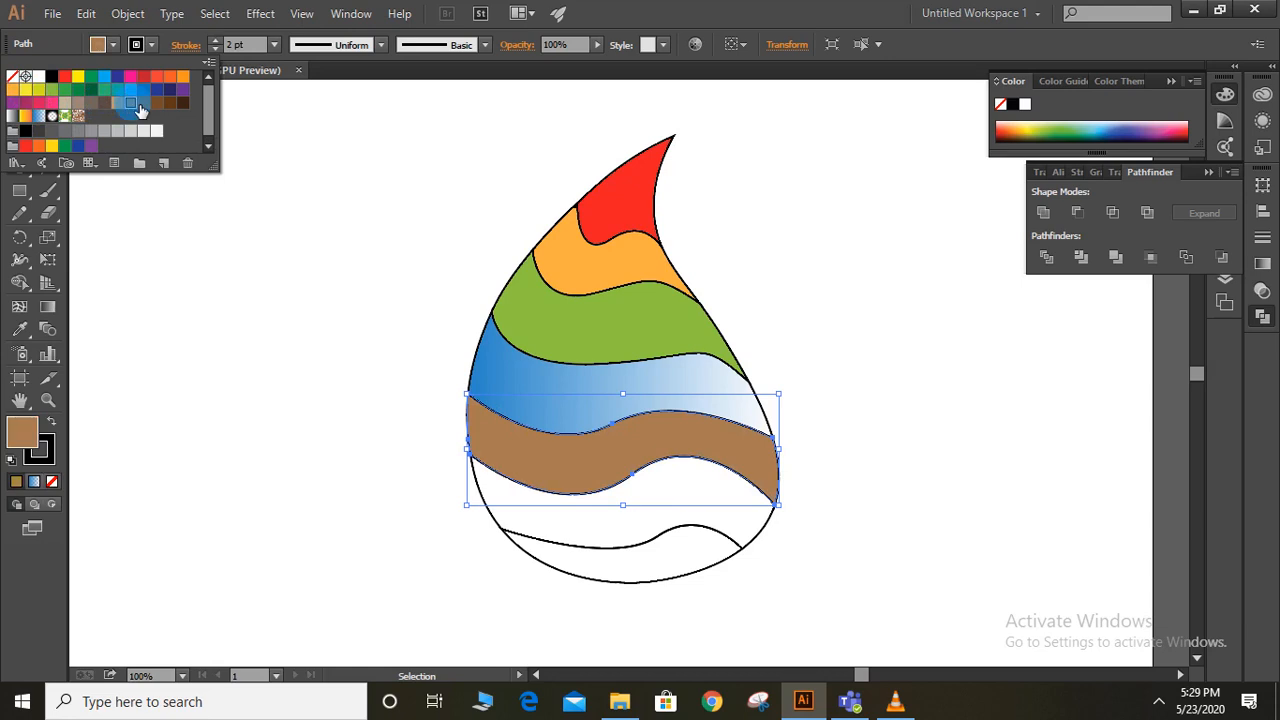
{"action": "left_click", "coordinate": [404, 355]}
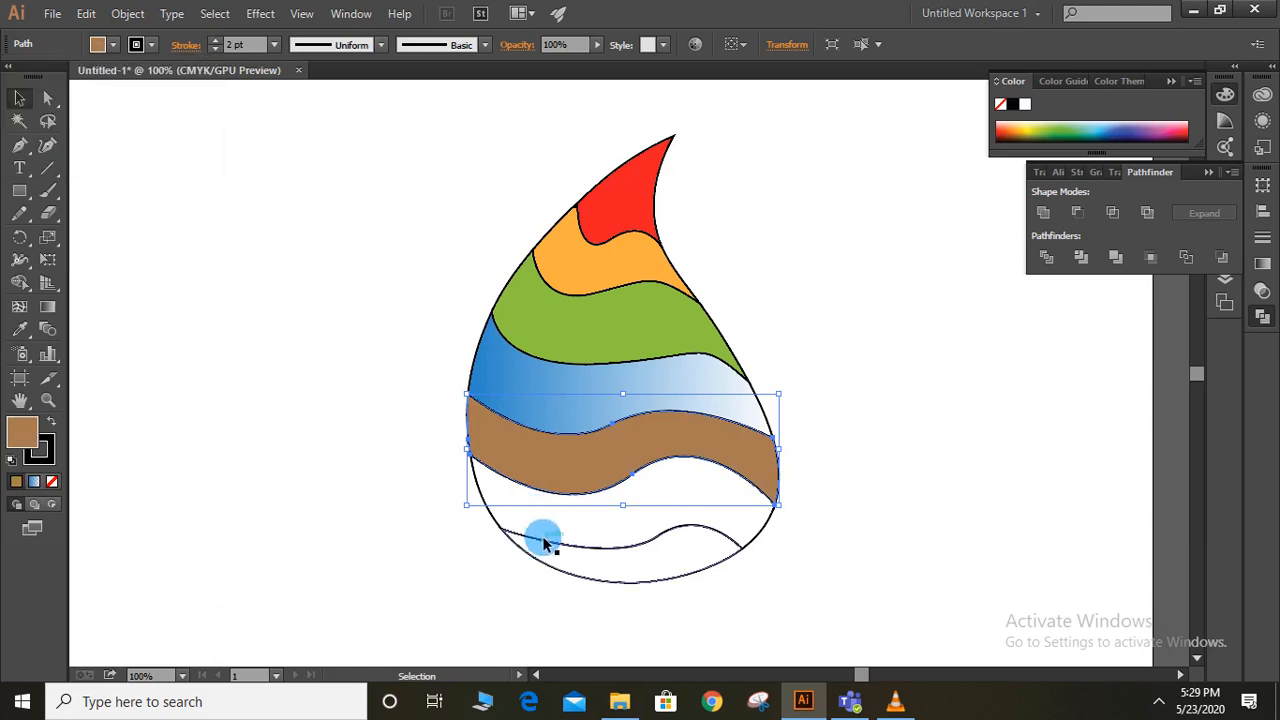
Fill the lowest band at the drop's base with medium gray
{"action": "left_click", "coordinate": [543, 540]}
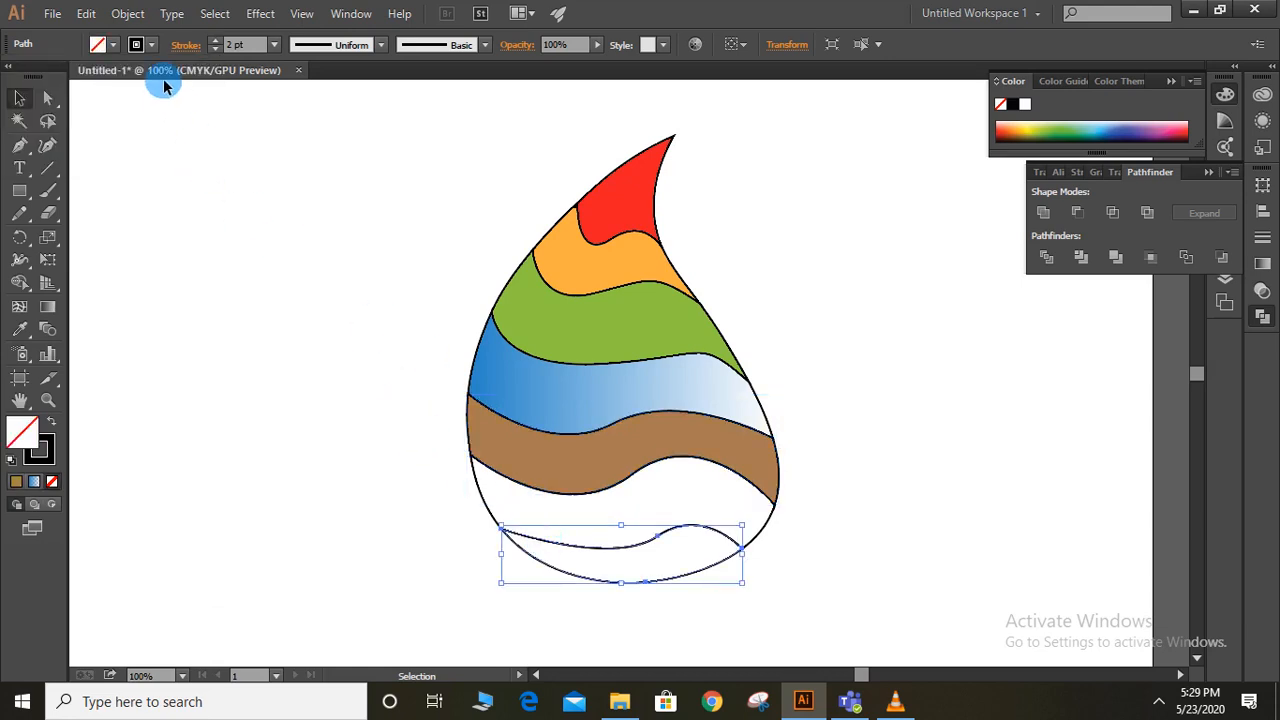
{"action": "left_click", "coordinate": [113, 44]}
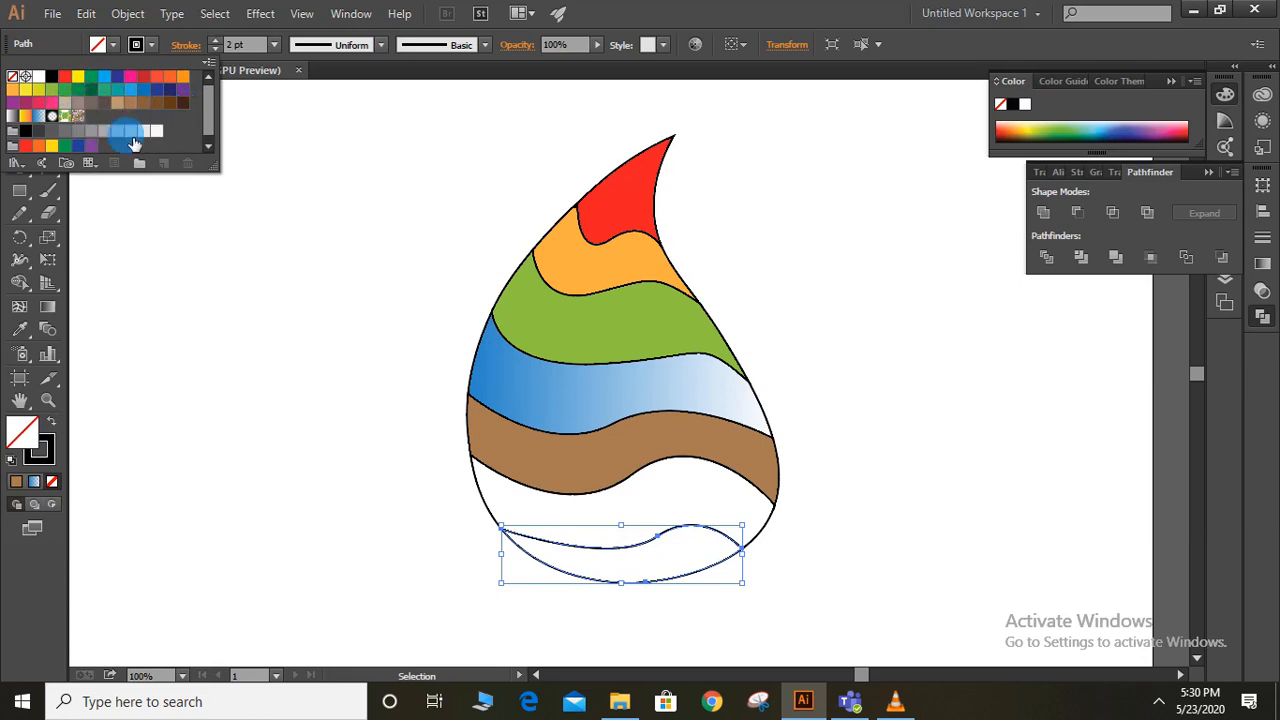
{"action": "left_click", "coordinate": [96, 132]}
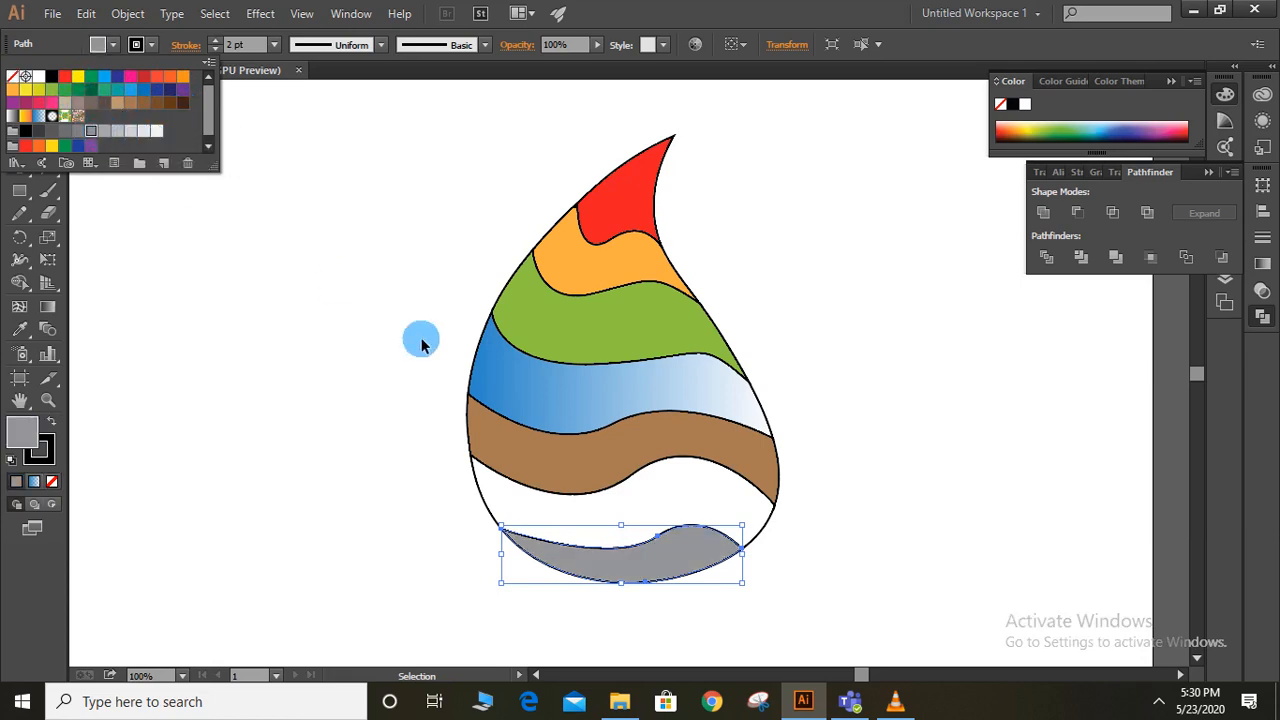
{"action": "left_click", "coordinate": [379, 386]}
Fill the remaining empty band, between the brown and gray ones, with purple
{"action": "left_click", "coordinate": [480, 492]}
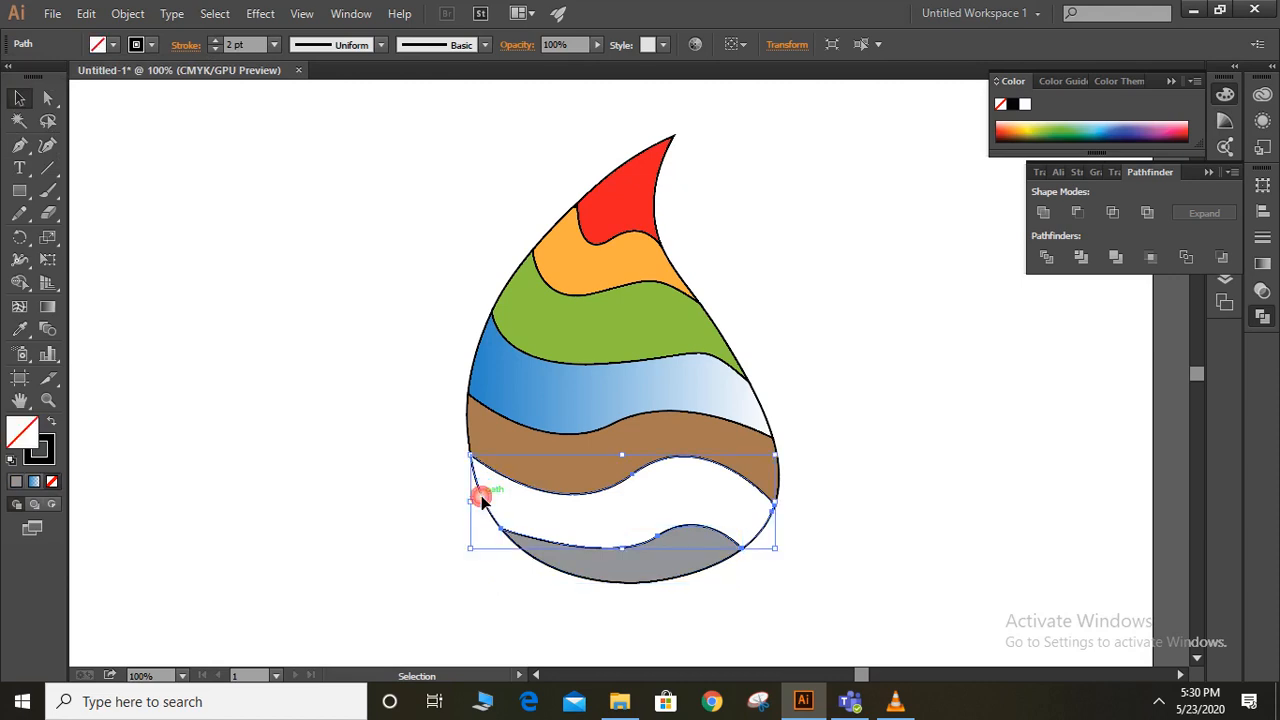
{"action": "left_click", "coordinate": [103, 42]}
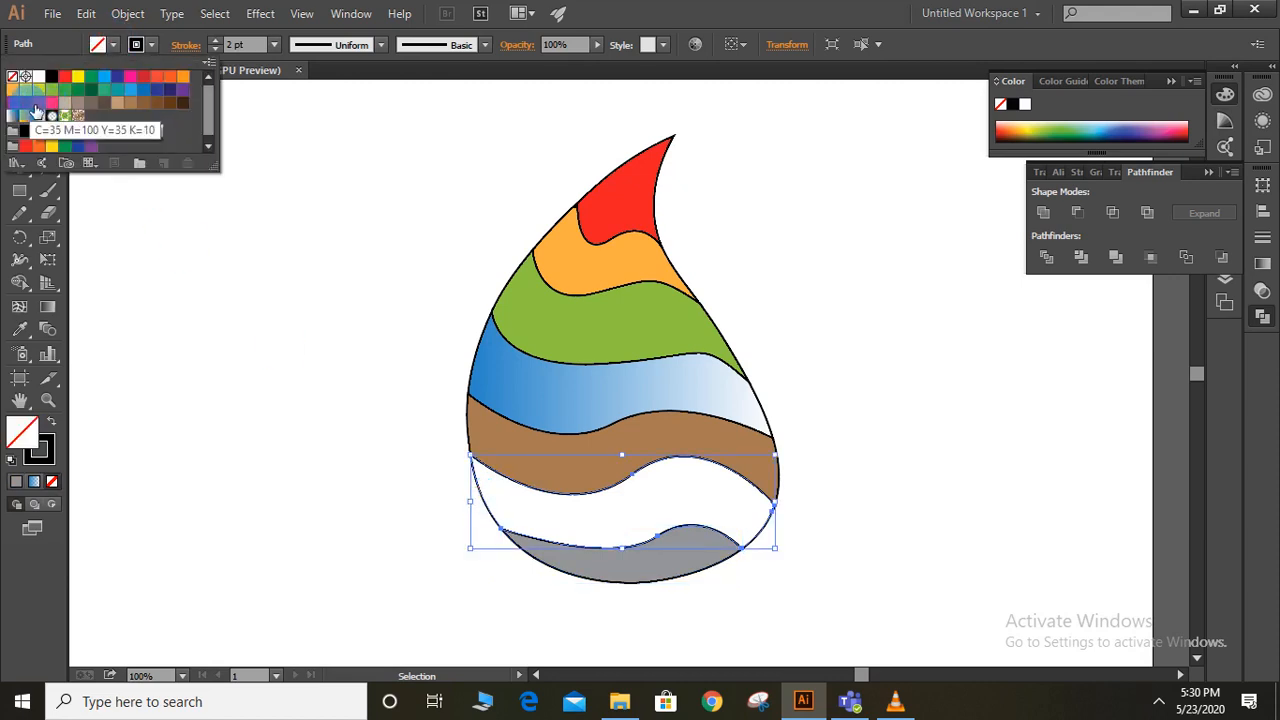
{"action": "left_click", "coordinate": [13, 102]}
{"action": "left_click", "coordinate": [232, 270]}
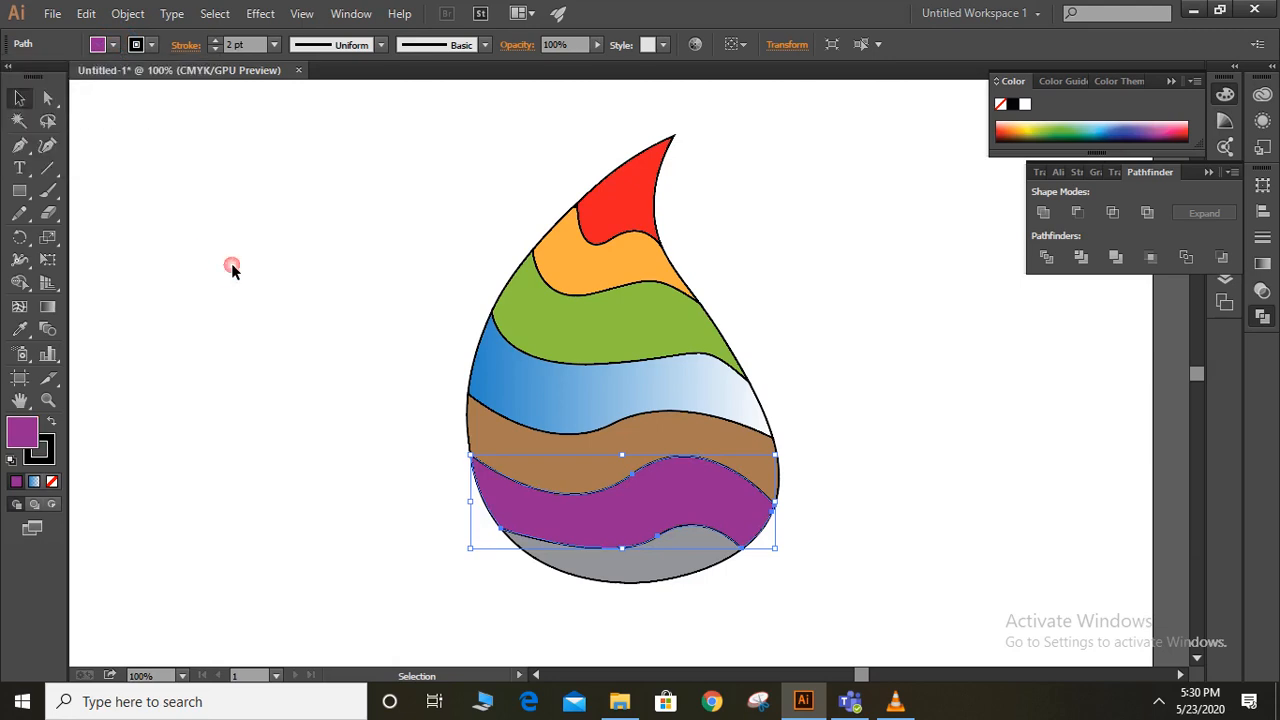
{"action": "left_click", "coordinate": [734, 251]}
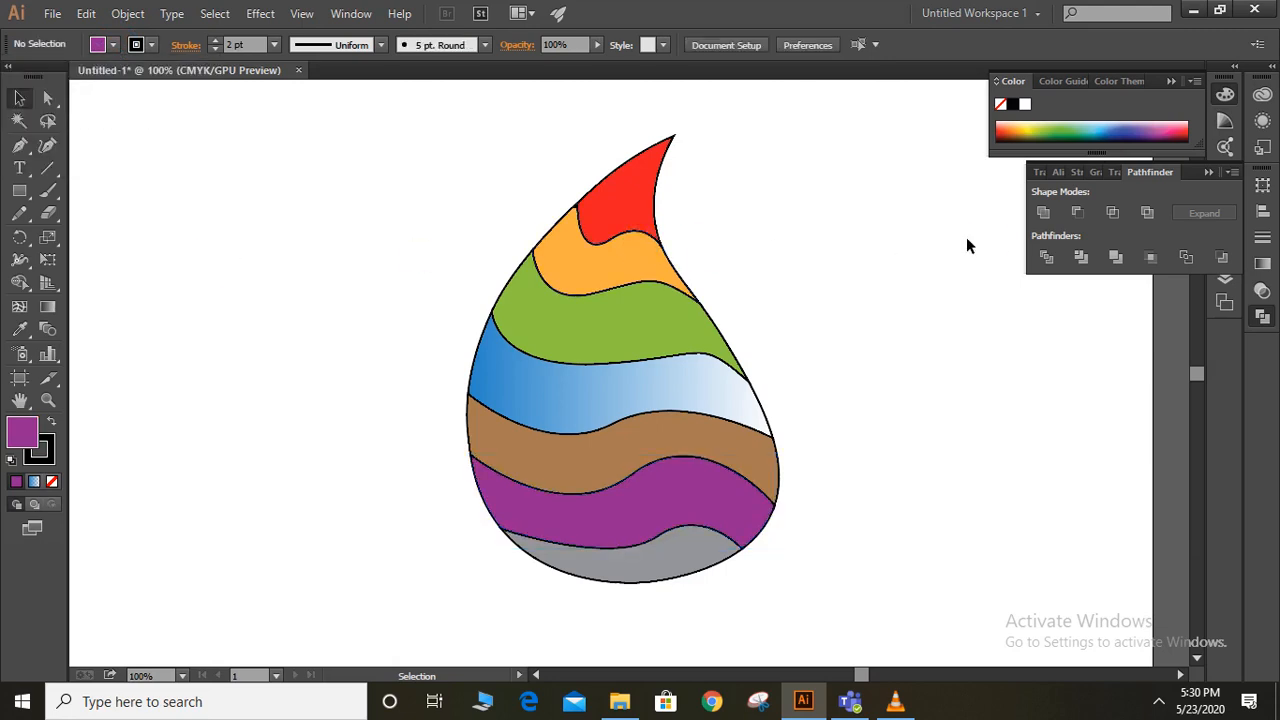
Set up a linear white-to-red gradient by starting from the White, Black preset and recoloring its black stop red
{"action": "left_click", "coordinate": [1262, 263]}
{"action": "left_click", "coordinate": [1069, 206]}
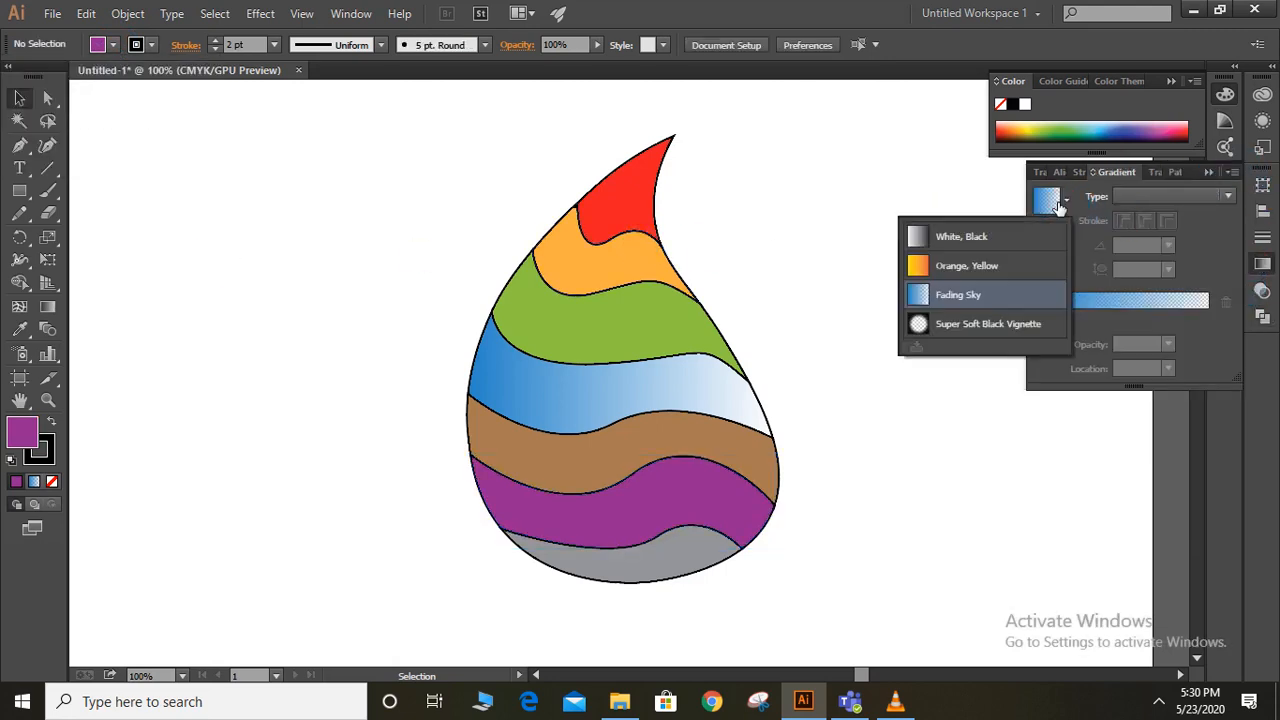
{"action": "left_click", "coordinate": [994, 236]}
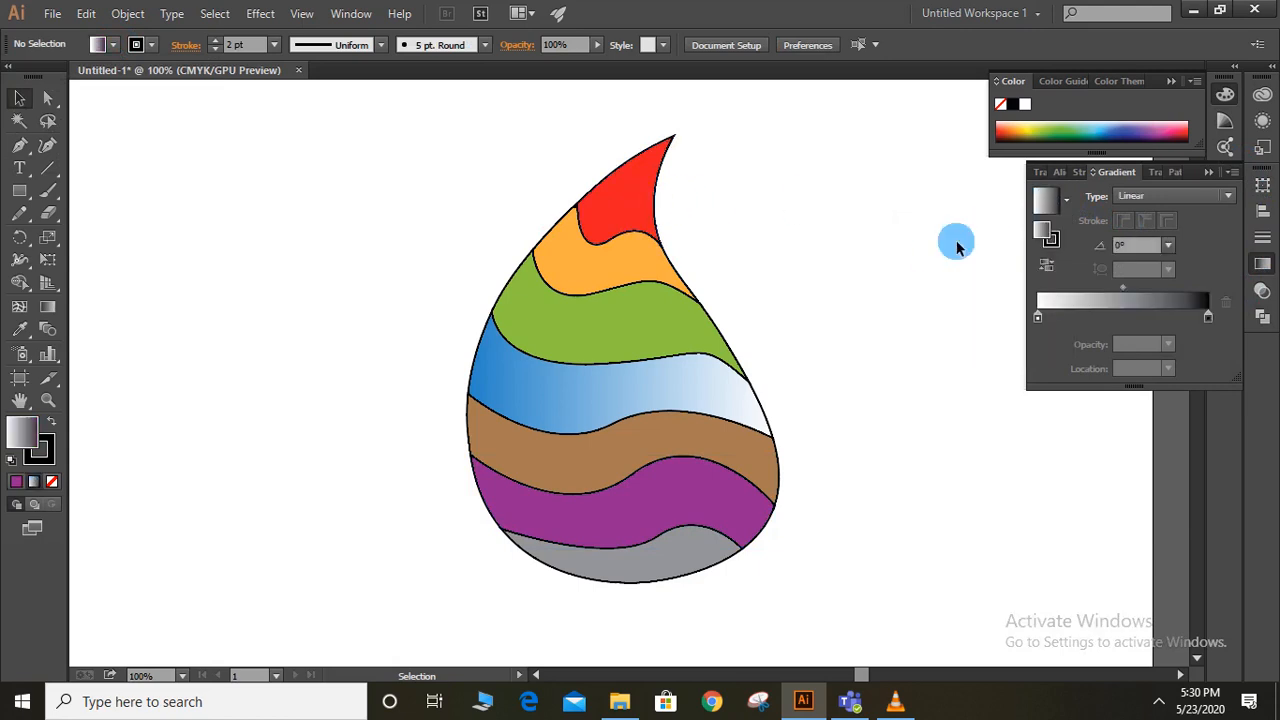
{"action": "double_click", "coordinate": [1208, 317]}
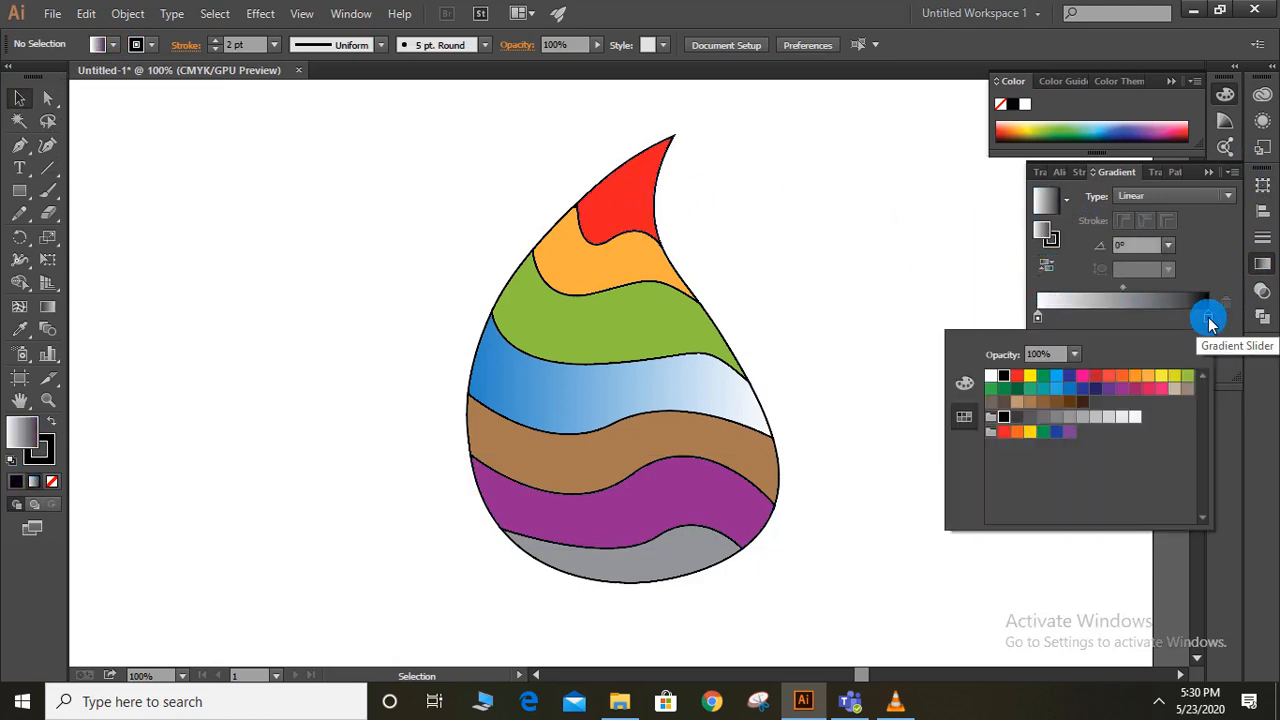
{"action": "left_click", "coordinate": [1016, 375]}
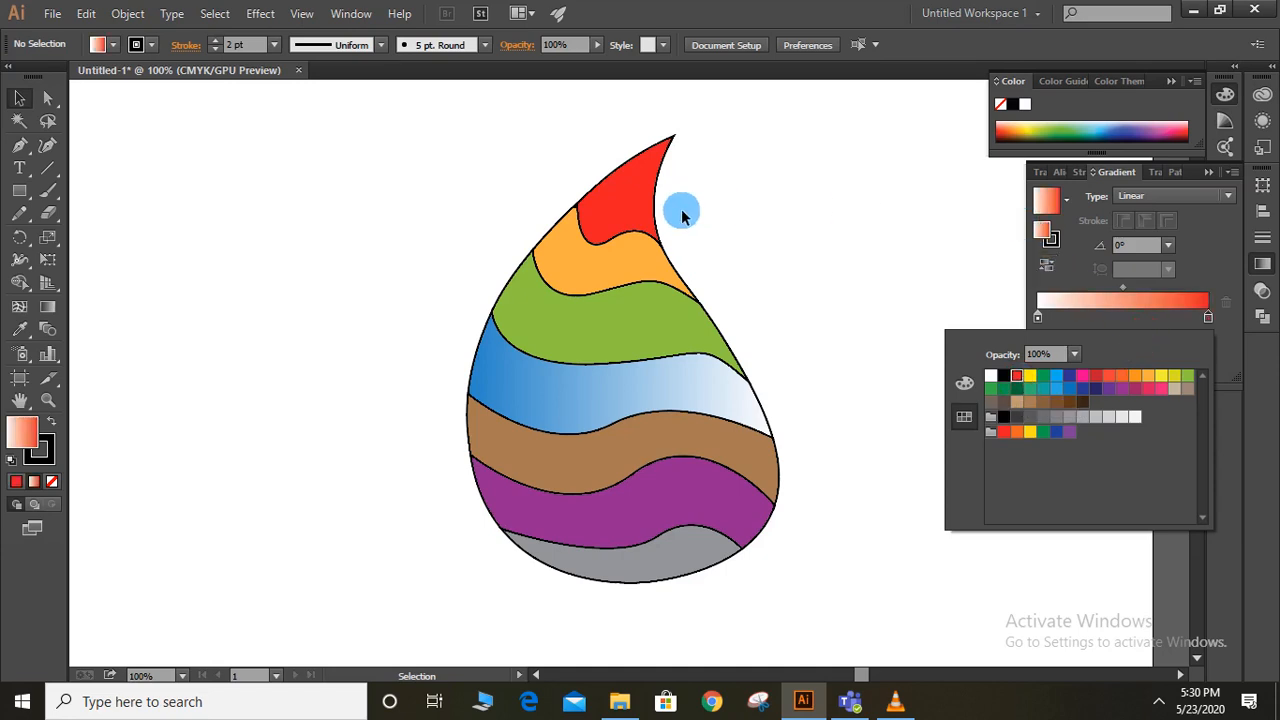
Apply the white-to-red gradient to the red band at the drop's tip
{"action": "left_click", "coordinate": [648, 203]}
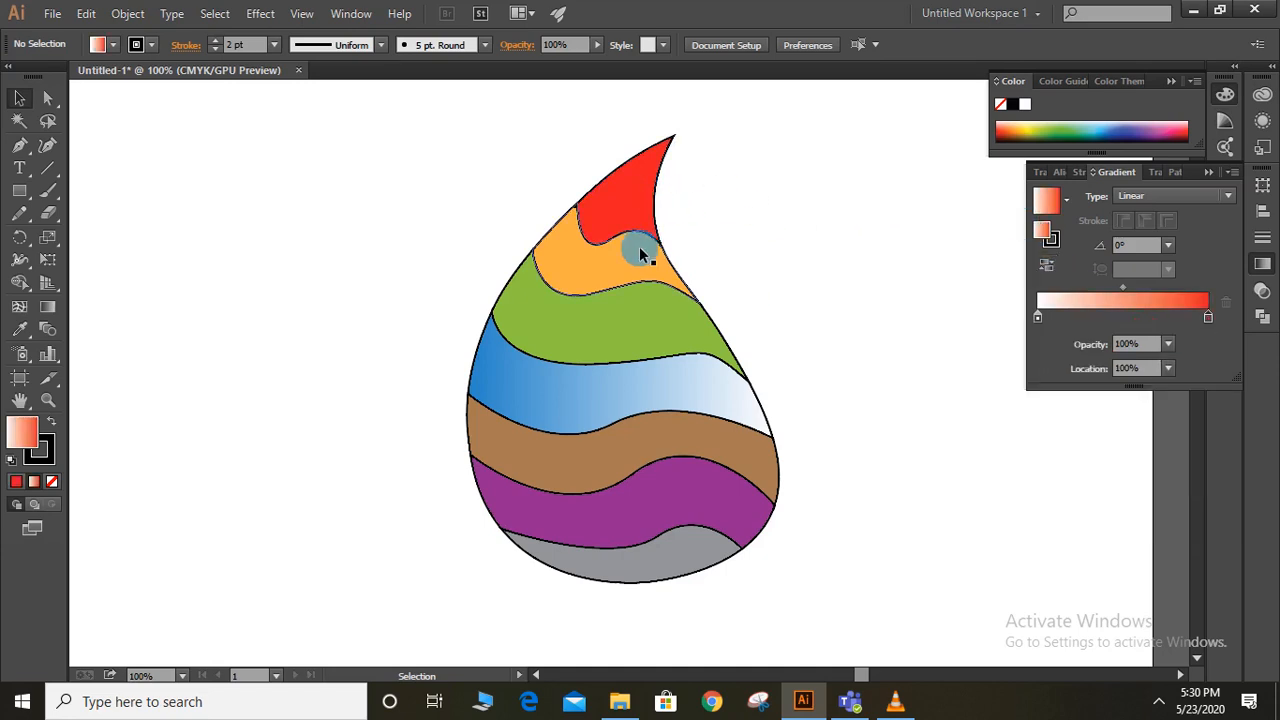
{"action": "left_click", "coordinate": [640, 230]}
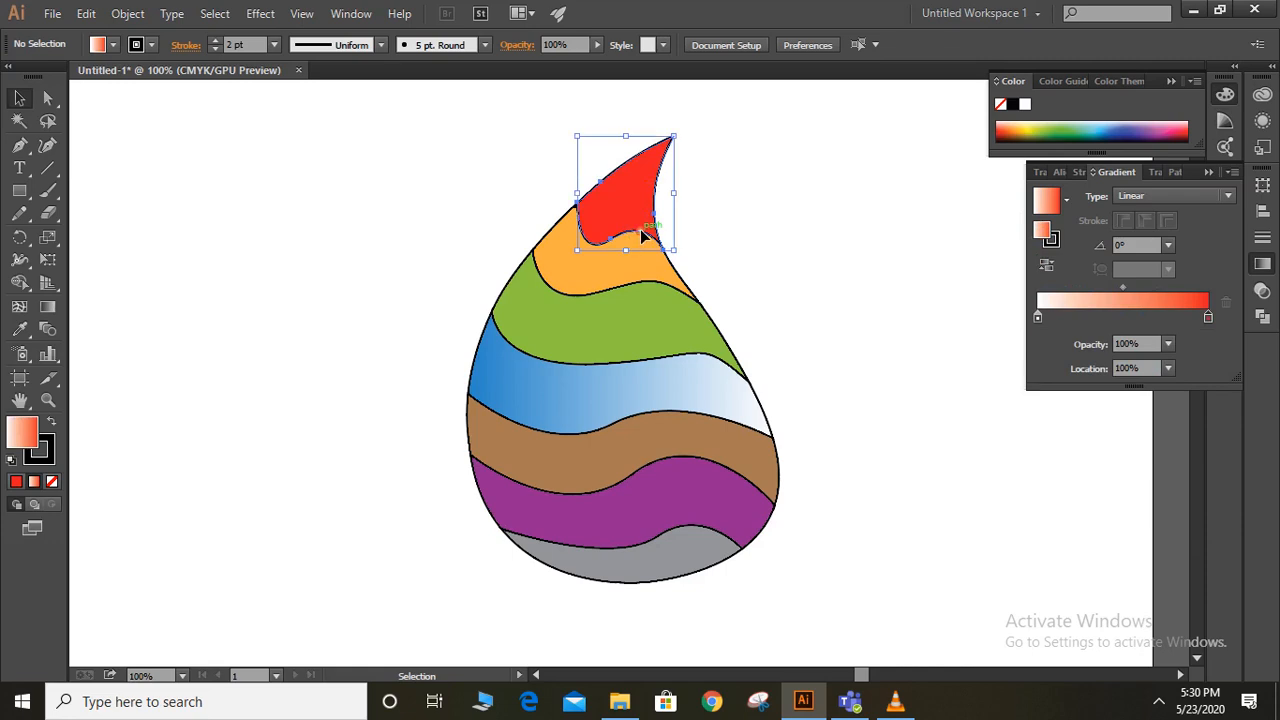
{"action": "left_click", "coordinate": [1044, 199]}
{"action": "left_click", "coordinate": [889, 220]}
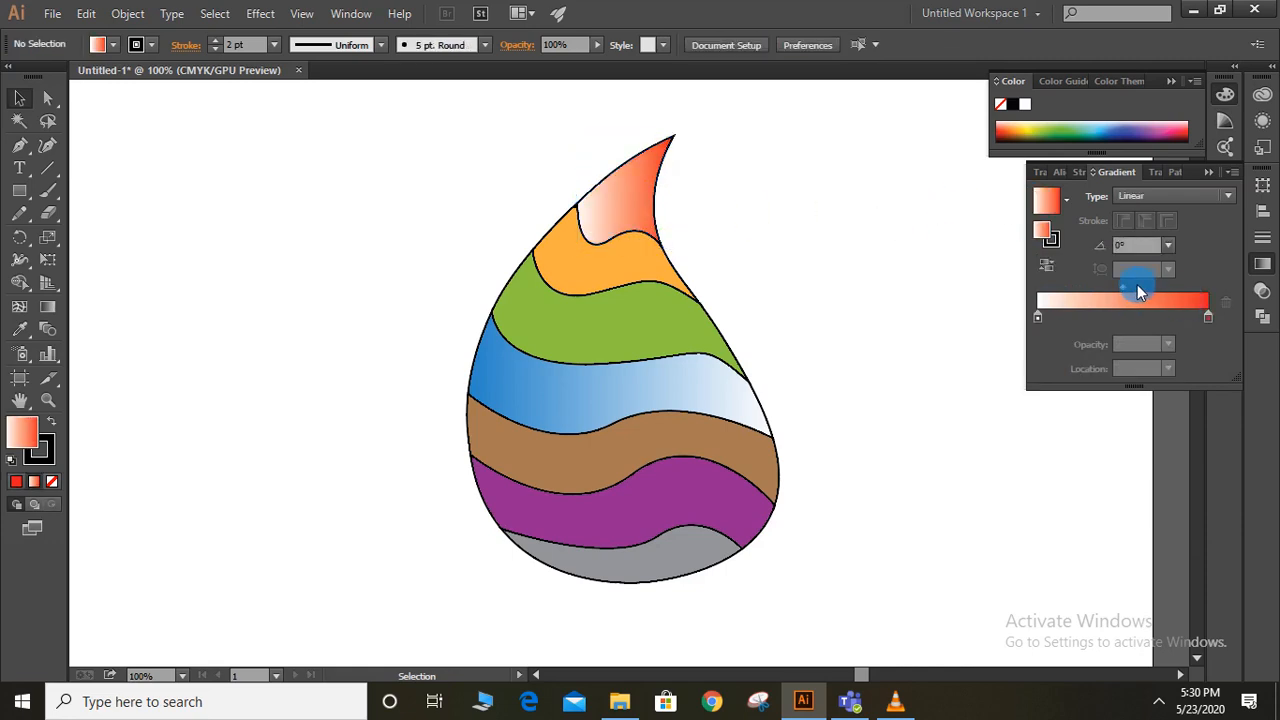
Shift the midpoint of the tip band's gradient toward its white end so red covers more of the band
{"action": "left_click", "coordinate": [605, 225]}
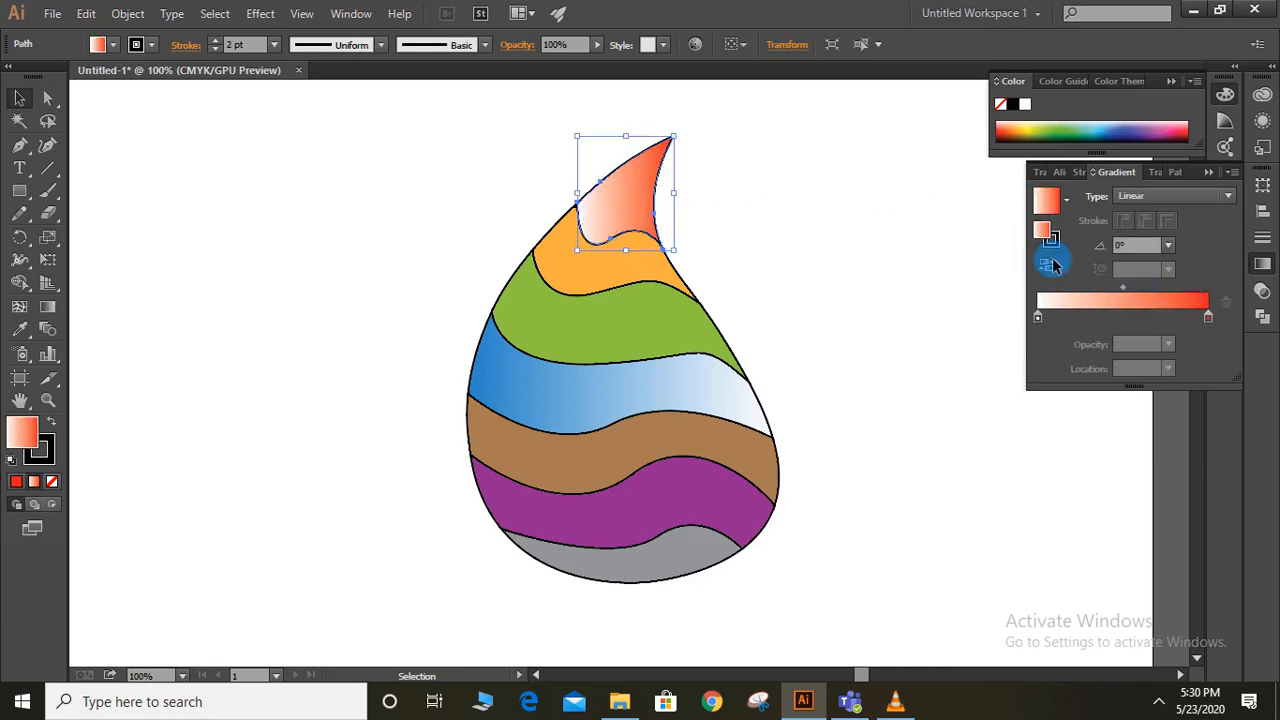
{"action": "left_click_drag", "start_coordinate": [1121, 286], "coordinate": [1081, 289]}
{"action": "left_click", "coordinate": [850, 284]}
Fill the orange second band with a linear white-to-orange gradient with its midpoint at about 30%
{"action": "left_click", "coordinate": [635, 276]}
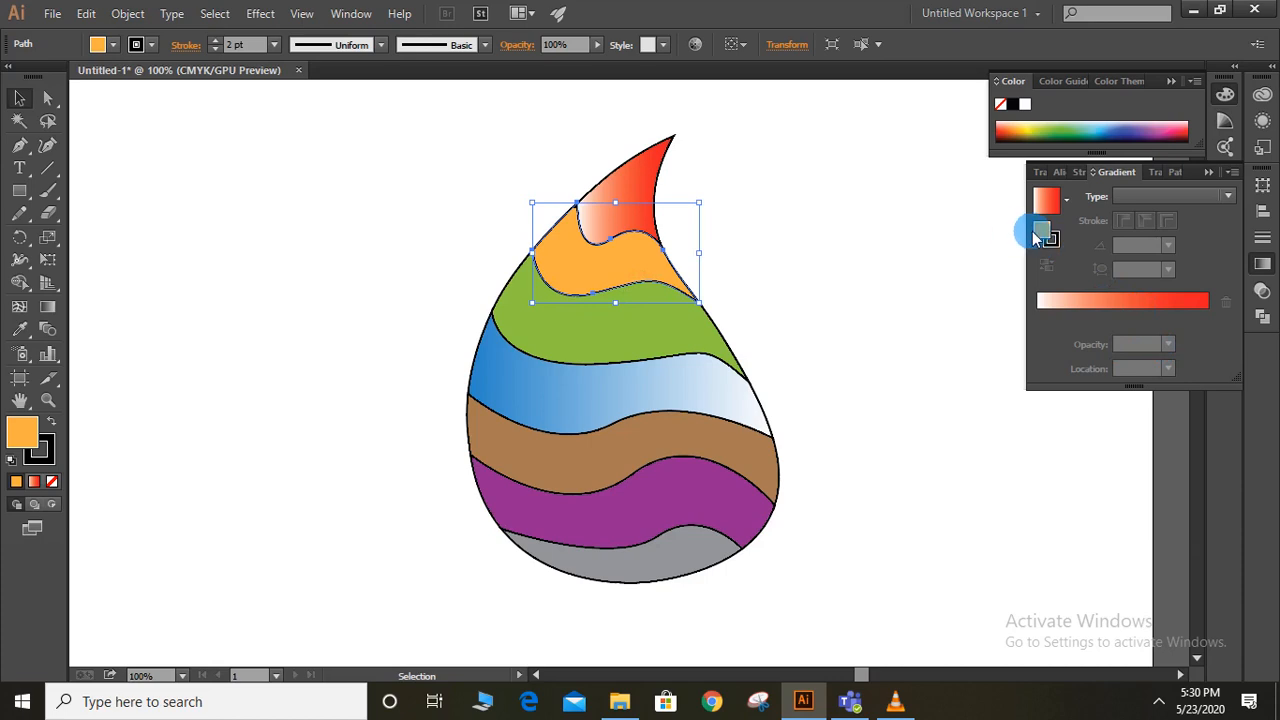
{"action": "left_click_drag", "start_coordinate": [1088, 288], "coordinate": [1230, 314]}
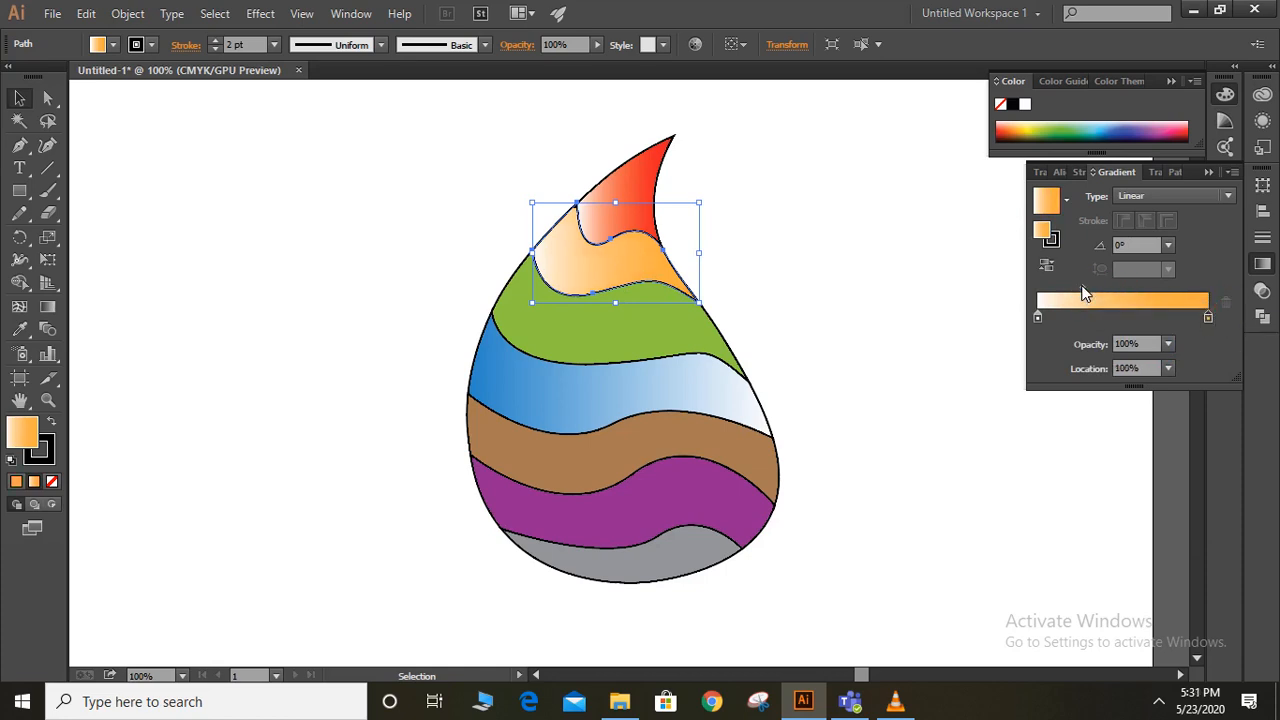
{"action": "left_click_drag", "start_coordinate": [1082, 287], "coordinate": [1107, 288]}
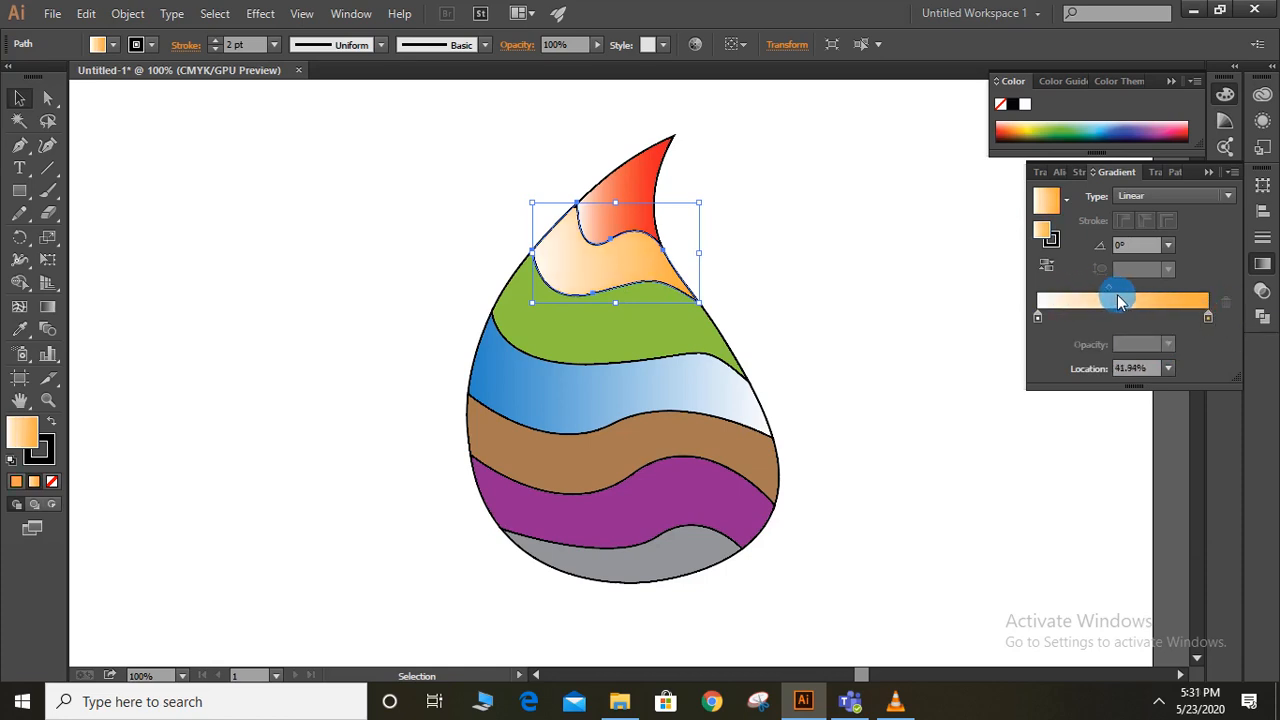
{"action": "left_click_drag", "start_coordinate": [1093, 295], "coordinate": [1086, 286]}
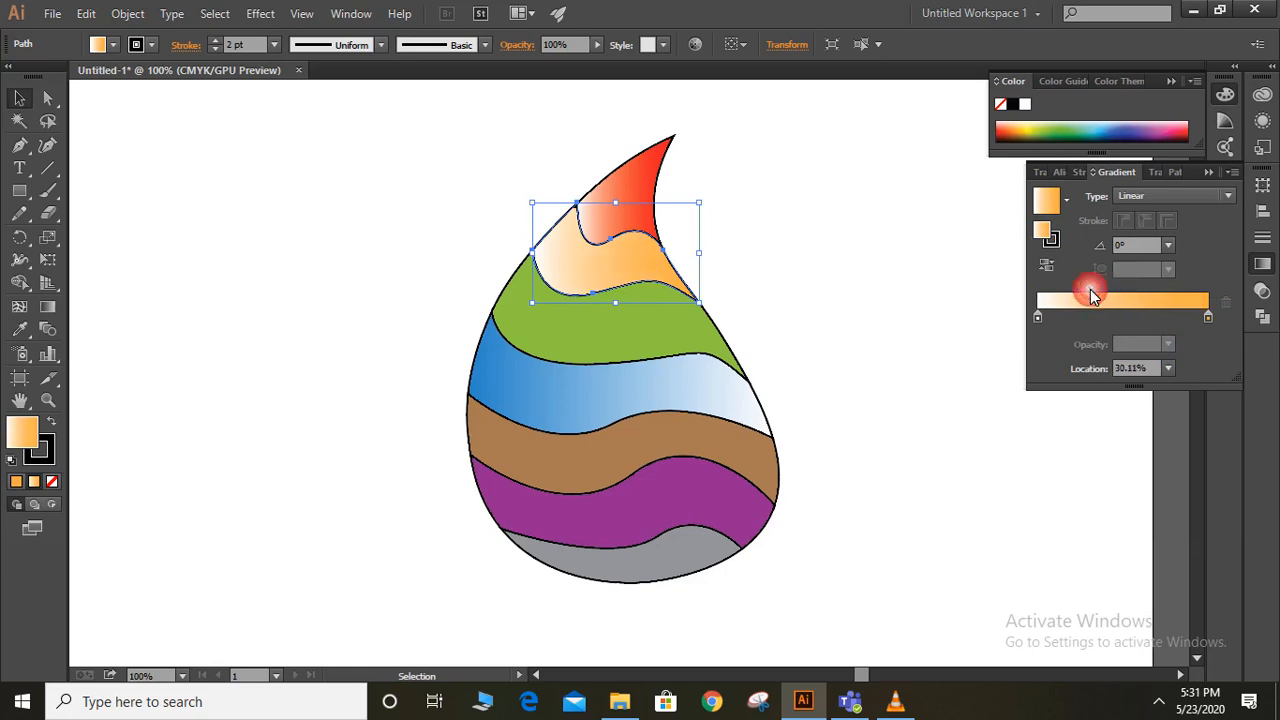
{"action": "left_click", "coordinate": [784, 322]}
Fill the green third band with a linear white-to-green gradient, keeping the band in its original position
{"action": "left_click", "coordinate": [704, 362]}
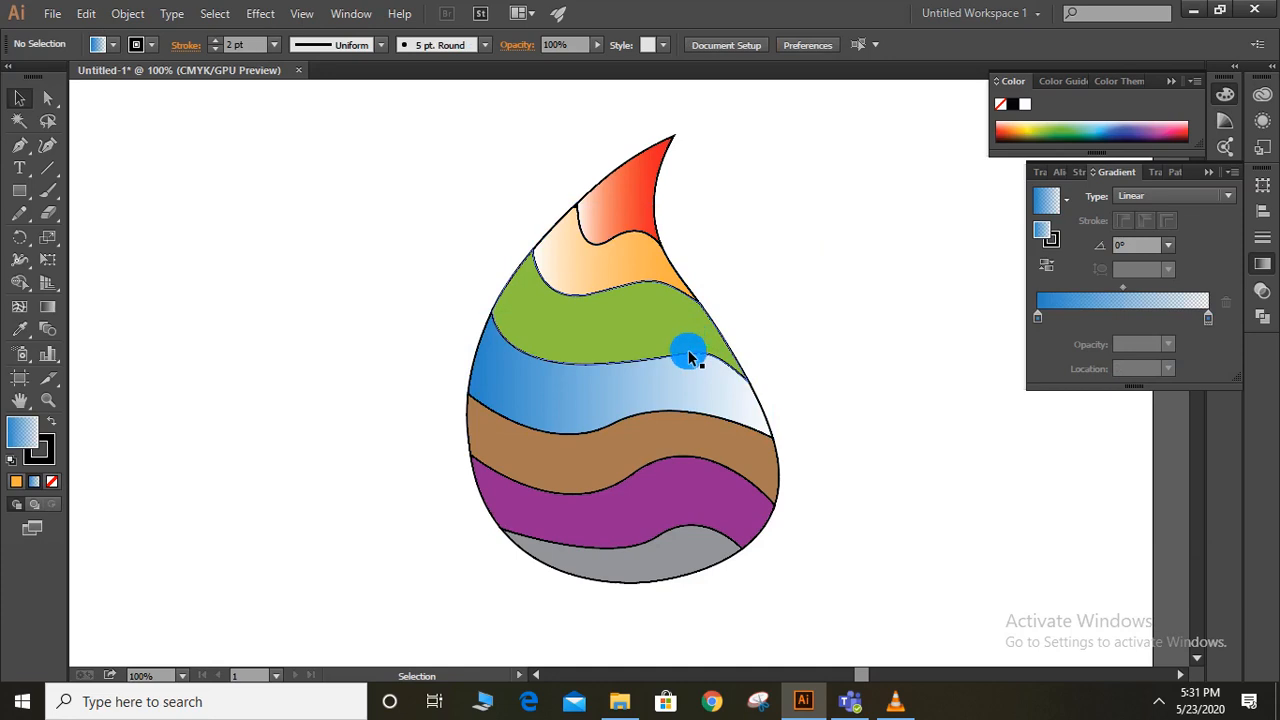
{"action": "left_click", "coordinate": [592, 264]}
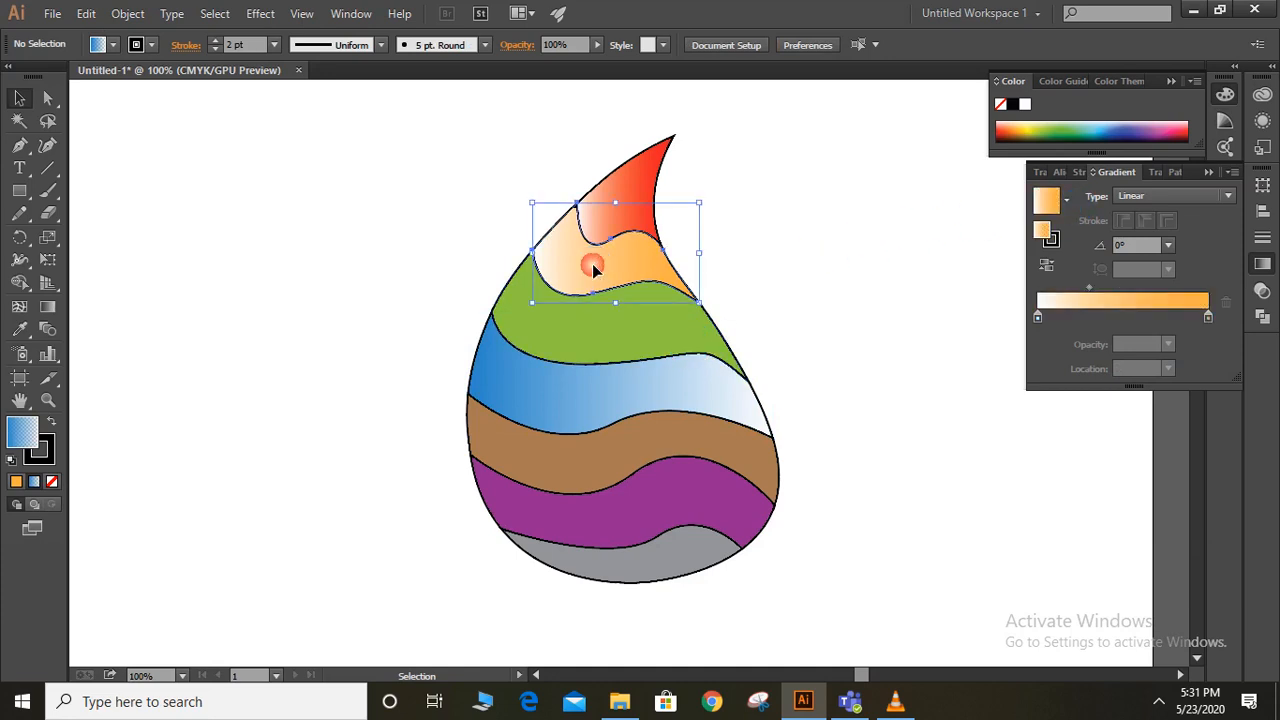
{"action": "left_click", "coordinate": [703, 354]}
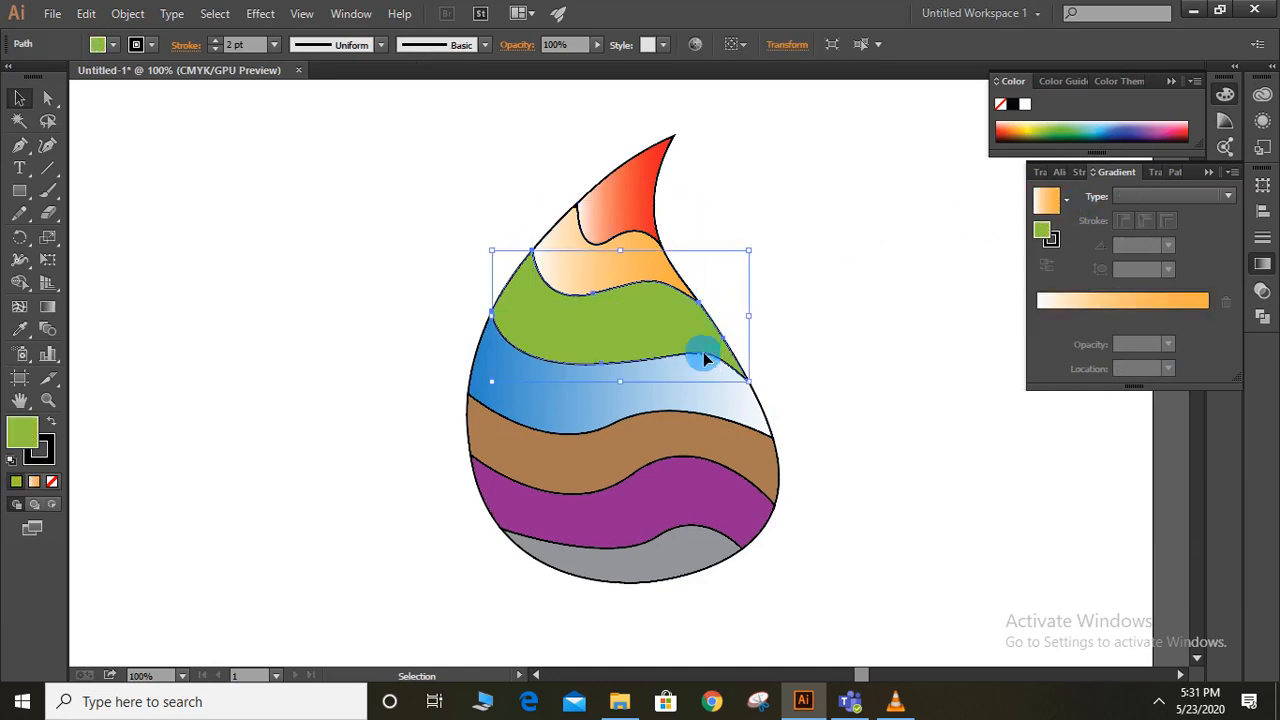
{"action": "mouse_move", "coordinate": [680, 343]}
{"action": "left_mouse_down"}
{"action": "mouse_move", "coordinate": [690, 318]}
{"action": "mouse_move", "coordinate": [730, 310]}
{"action": "mouse_move", "coordinate": [678, 333]}
{"action": "left_mouse_up"}
{"action": "key", "text": "ctrl+z"}
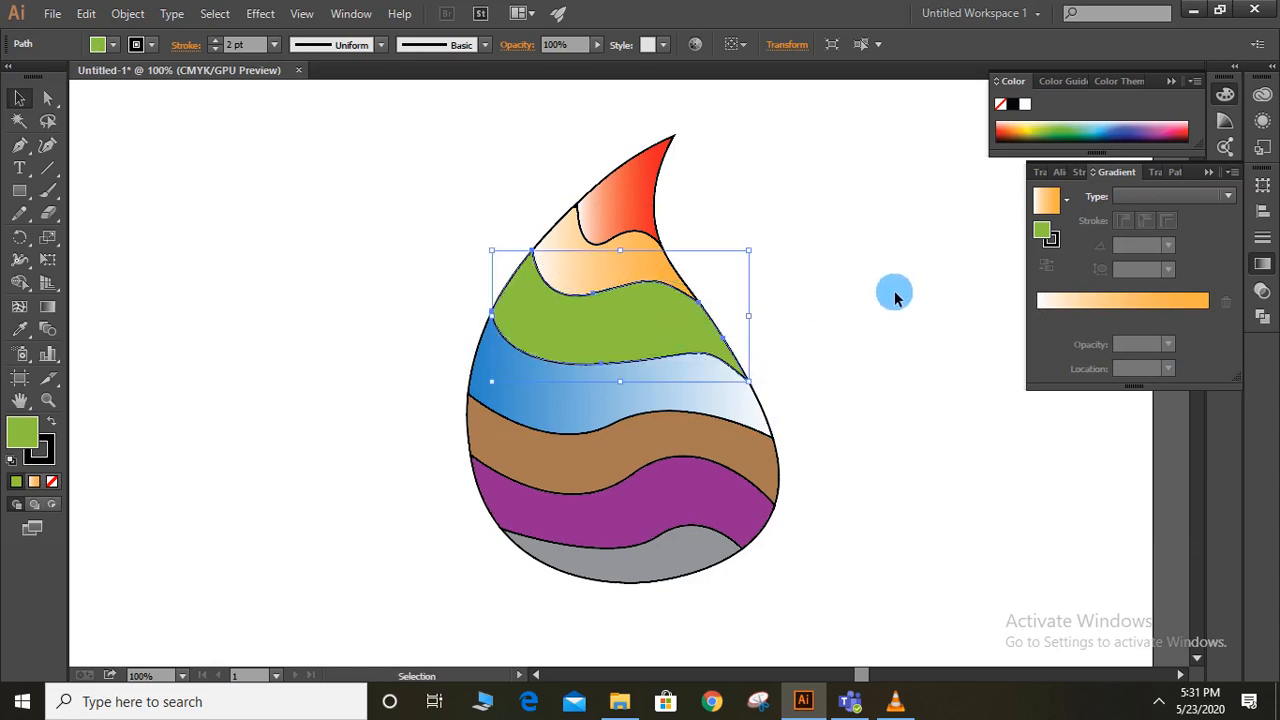
{"action": "left_click", "coordinate": [1206, 301]}
{"action": "left_click_drag", "start_coordinate": [1203, 298], "coordinate": [1054, 313]}
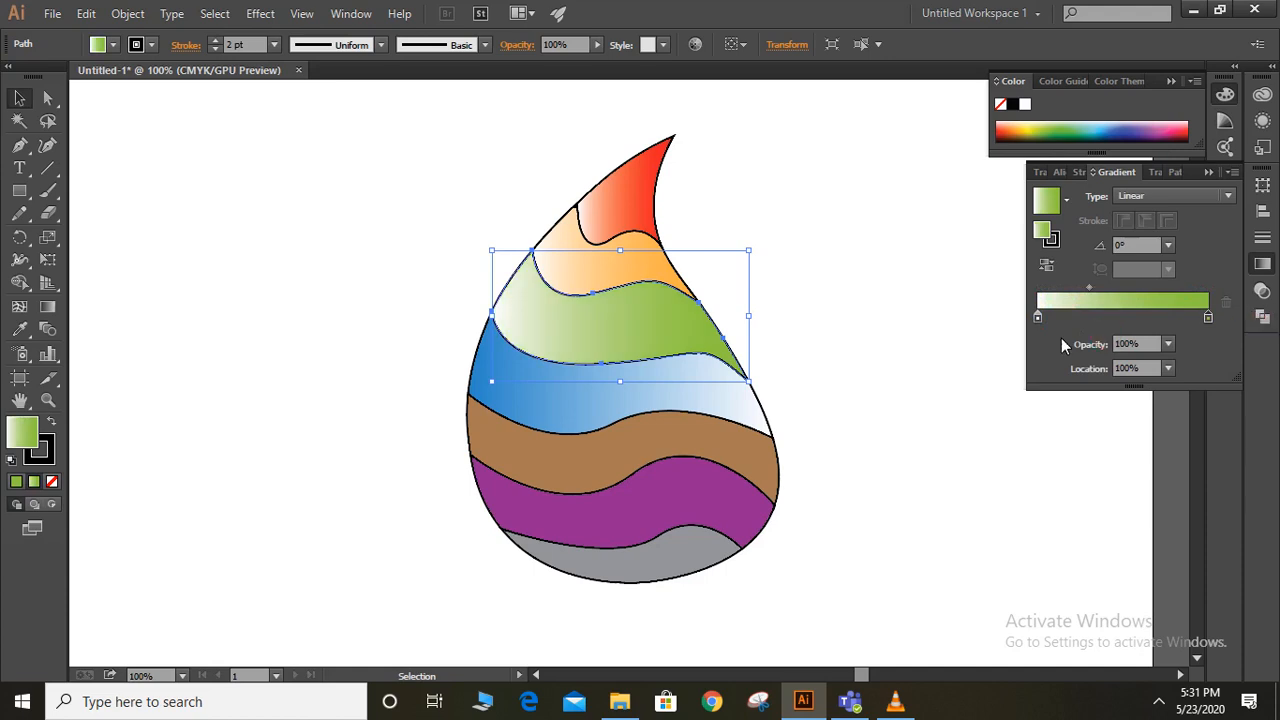
{"action": "left_click", "coordinate": [834, 343]}
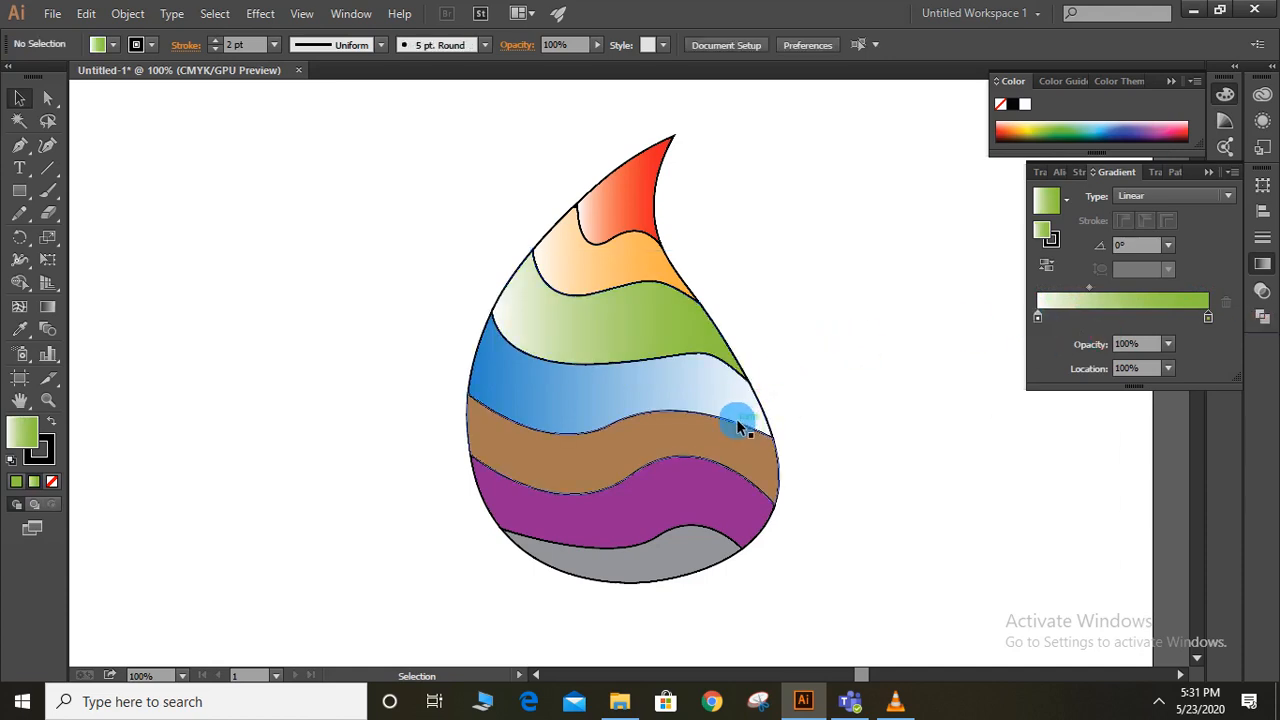
Redraw the blue band's gradient with the Gradient tool at about 168°, running from blue at its right end to white at its left
{"action": "left_click", "coordinate": [738, 392]}
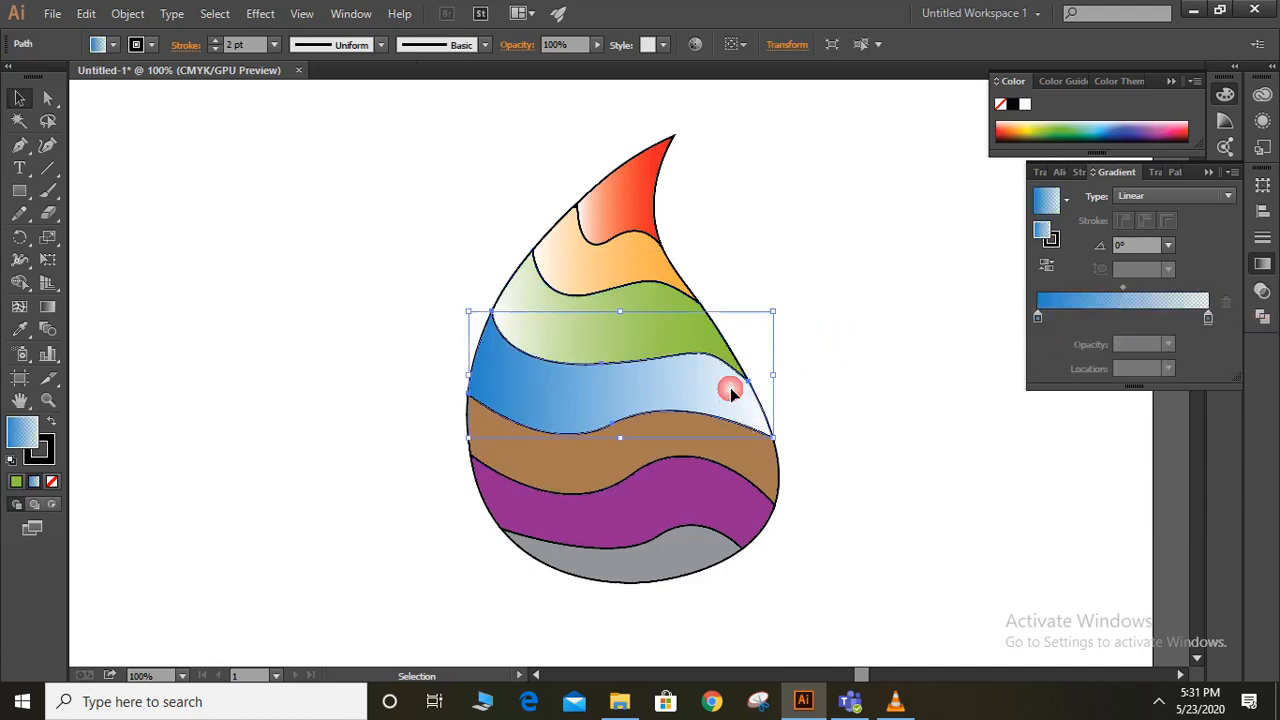
{"action": "left_click", "coordinate": [50, 308]}
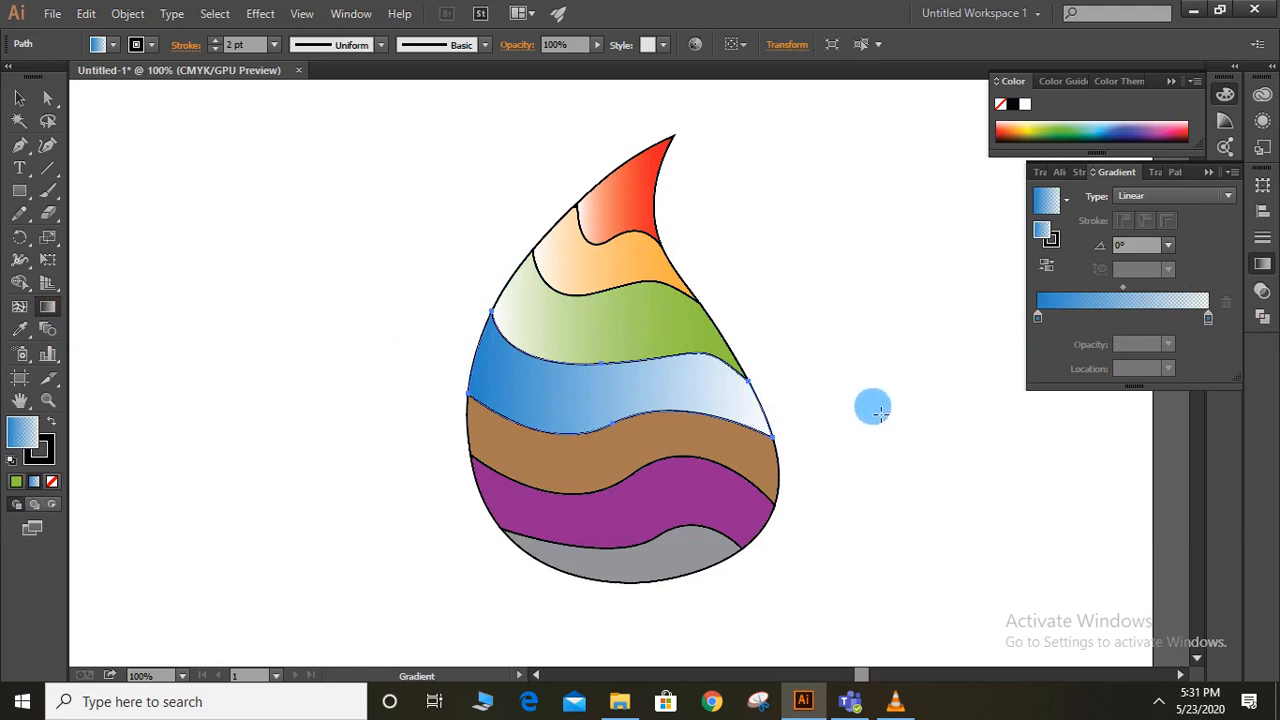
{"action": "left_click_drag", "start_coordinate": [871, 404], "coordinate": [501, 385]}
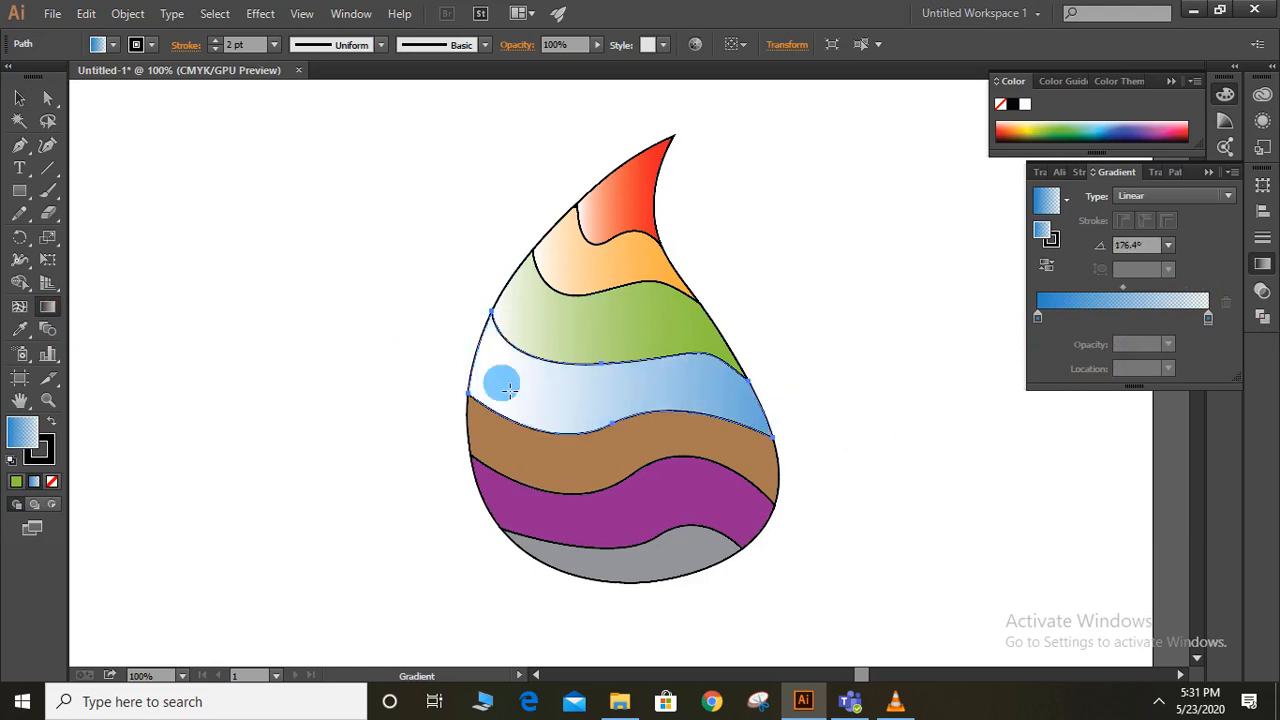
{"action": "left_click_drag", "start_coordinate": [826, 399], "coordinate": [374, 358]}
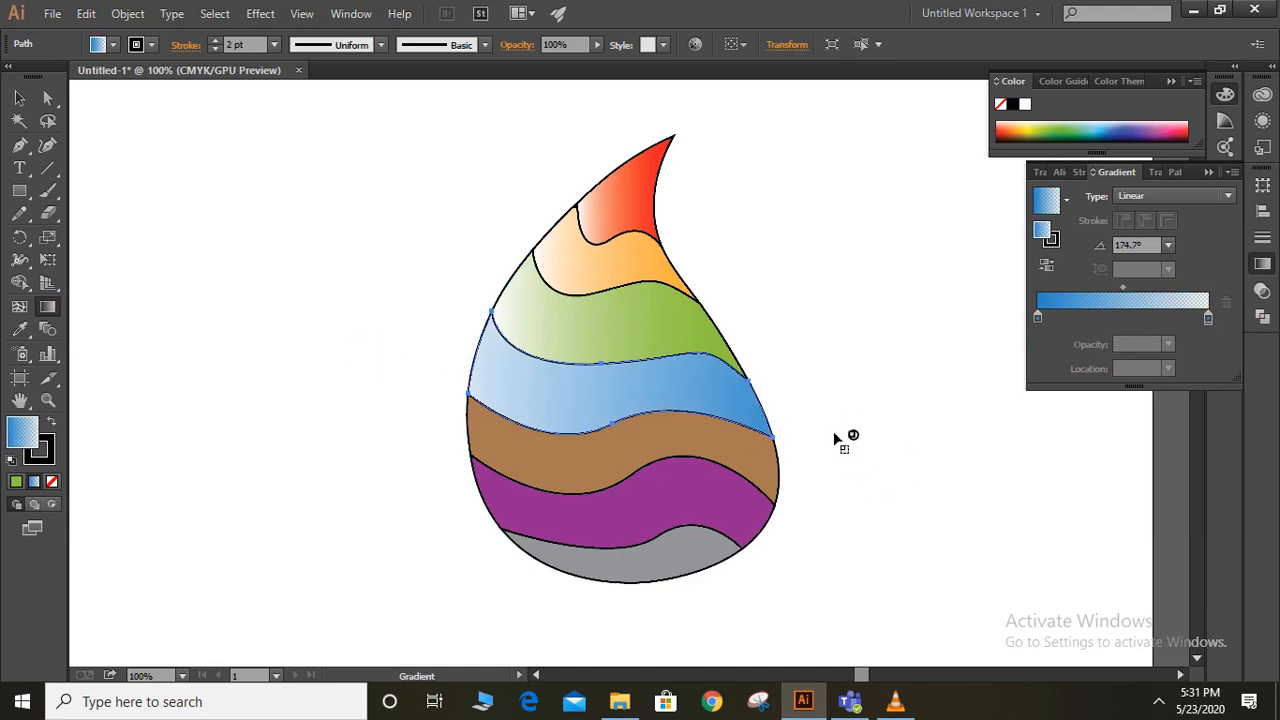
{"action": "left_click_drag", "start_coordinate": [524, 373], "coordinate": [441, 356]}
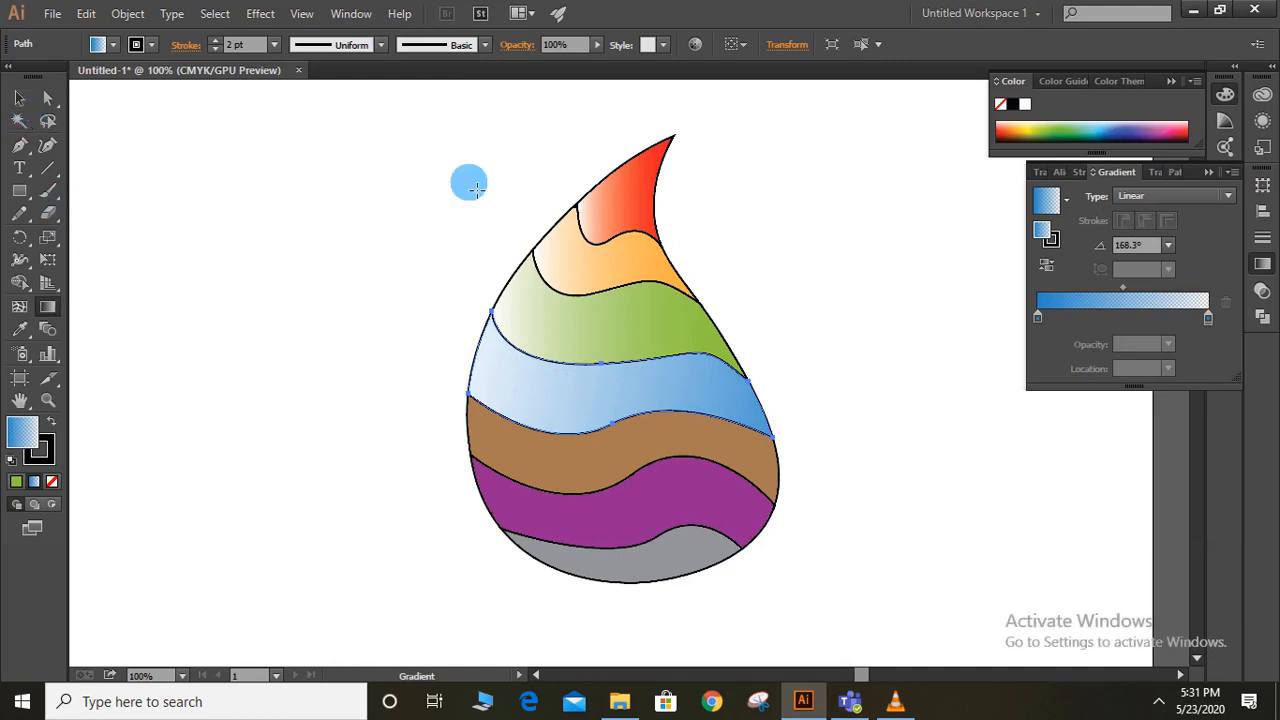
{"action": "left_click", "coordinate": [19, 97]}
{"action": "left_click", "coordinate": [627, 334]}
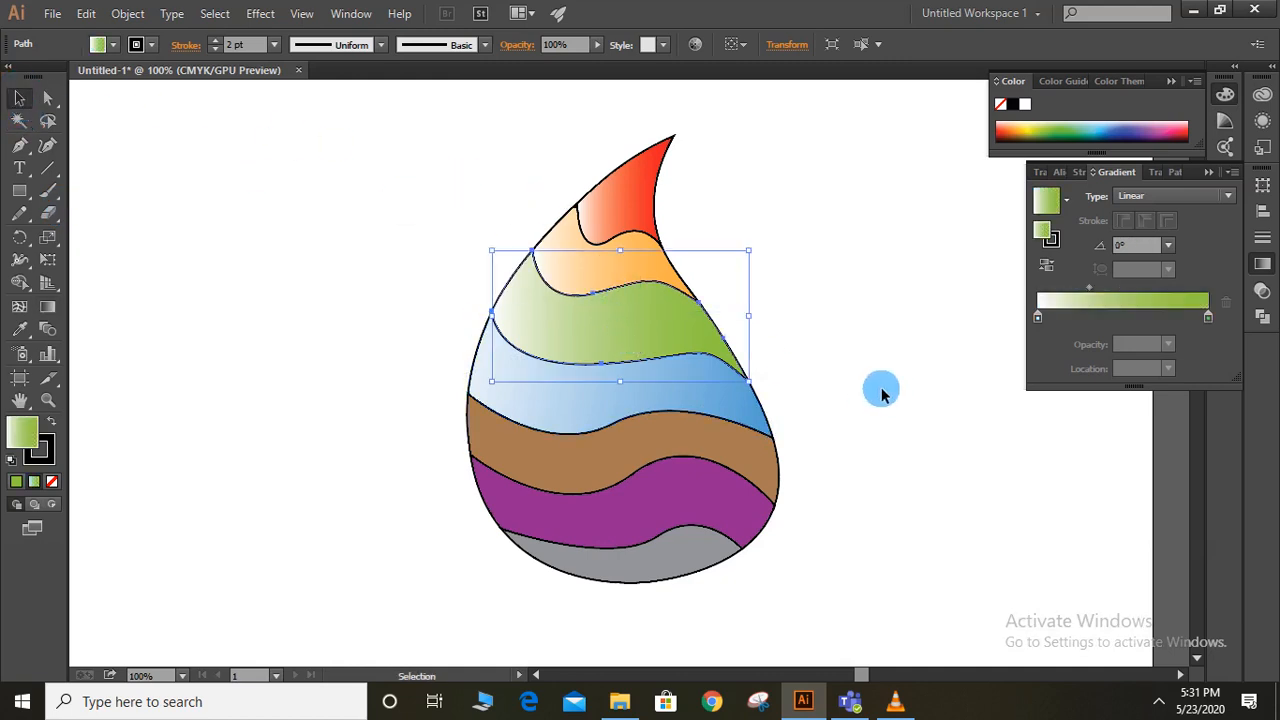
Fill the purple band with a linear white-to-purple gradient
{"action": "left_click", "coordinate": [706, 459]}
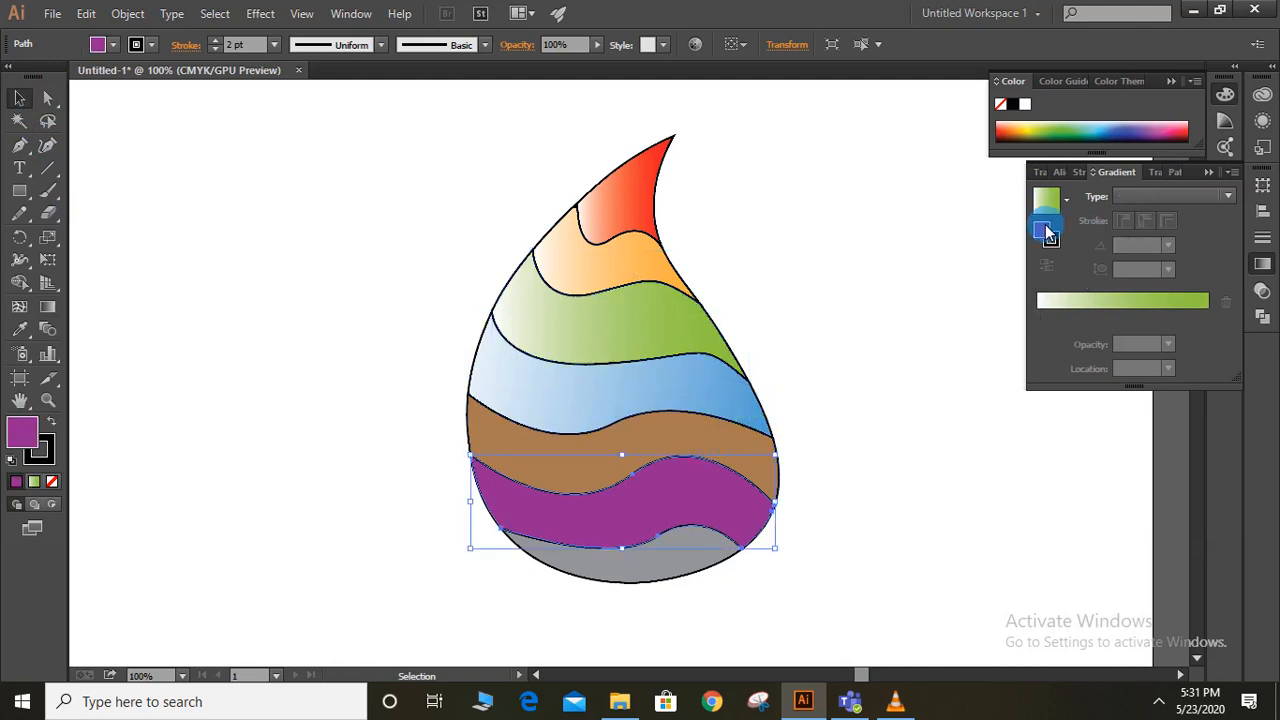
{"action": "left_click", "coordinate": [1212, 305]}
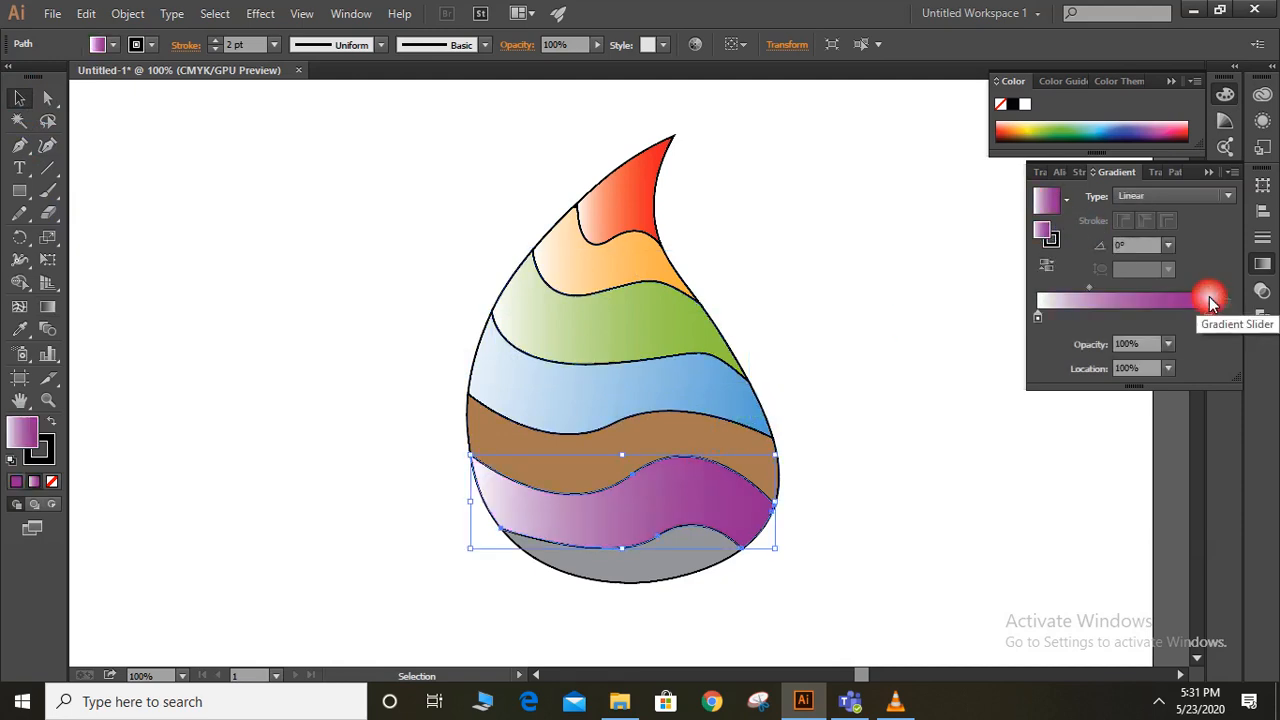
{"action": "left_click", "coordinate": [917, 379]}
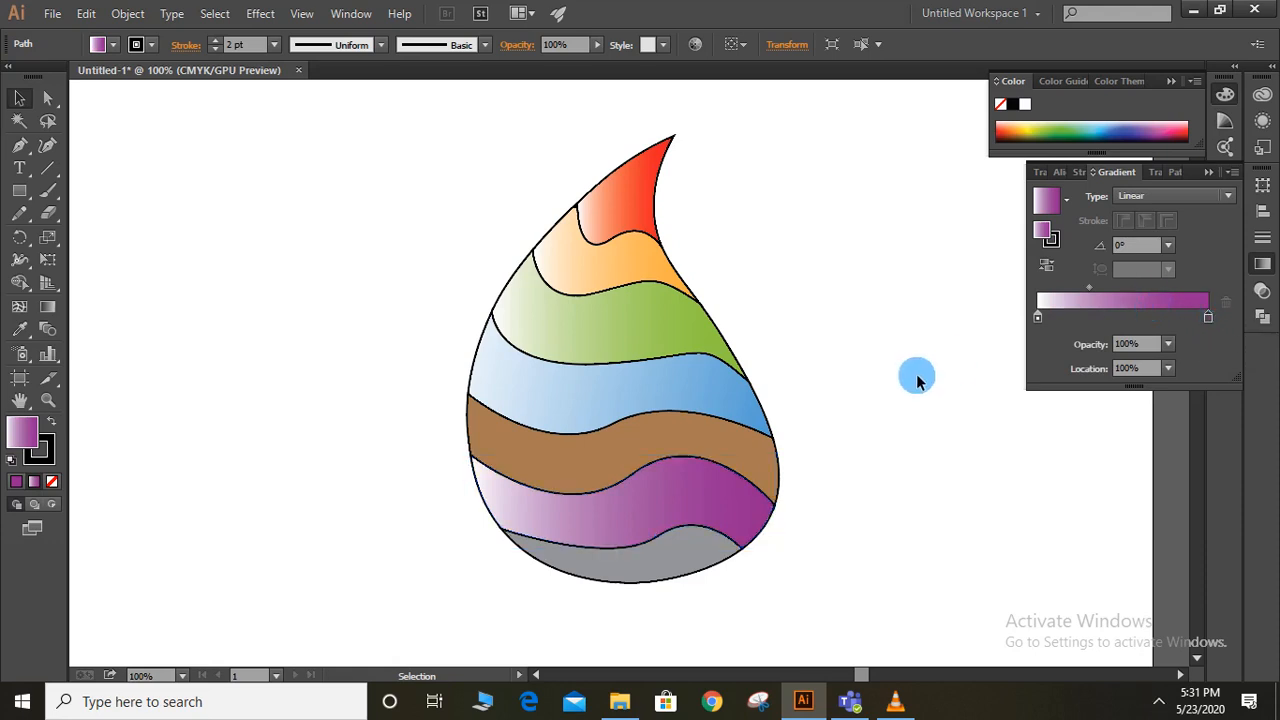
Fill the brown band with a linear white-to-brown gradient
{"action": "left_click", "coordinate": [760, 459]}
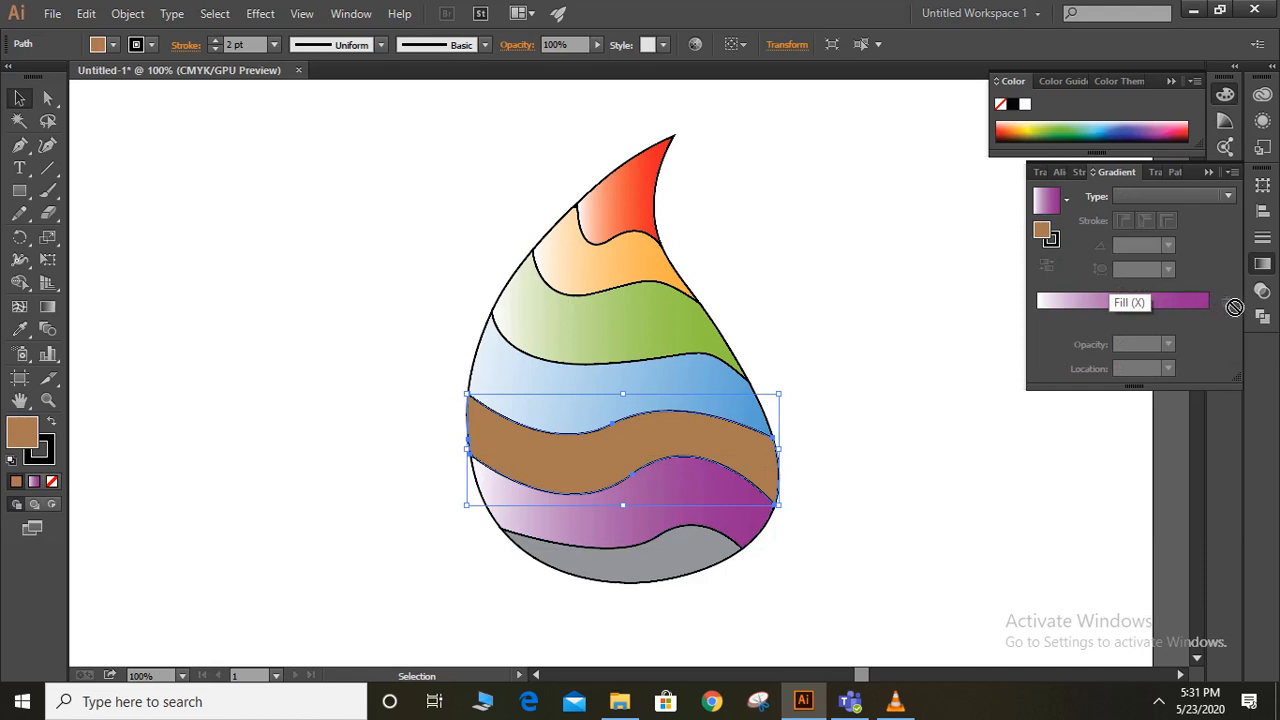
{"action": "left_click", "coordinate": [1210, 300]}
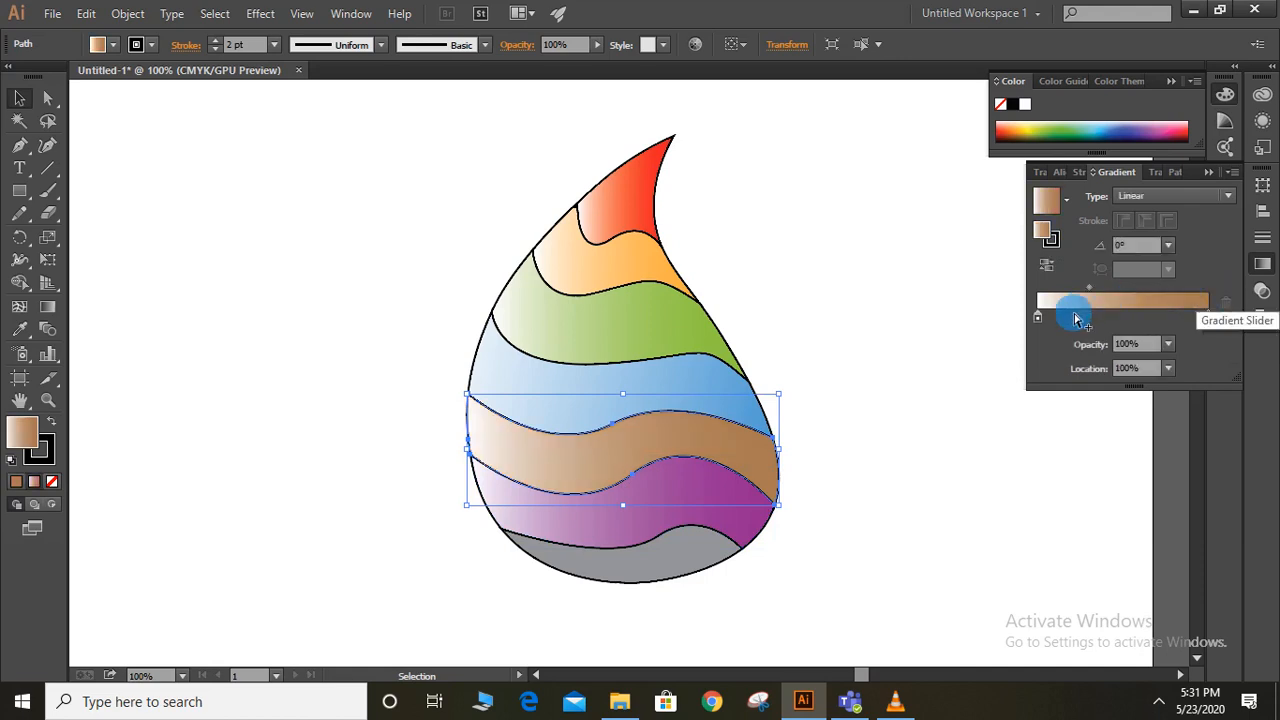
{"action": "left_click", "coordinate": [860, 432]}
Fill the gray band at the drop's base with a linear white-to-gray gradient
{"action": "left_click", "coordinate": [690, 568]}
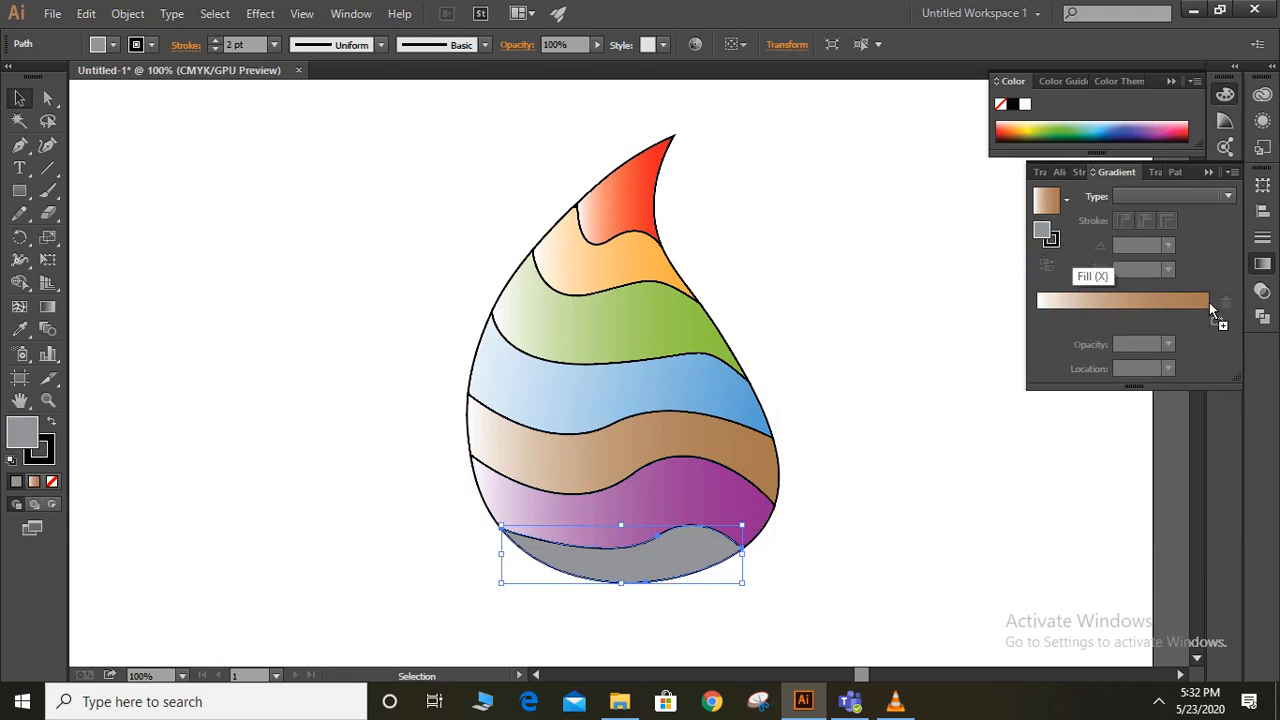
{"action": "left_click", "coordinate": [1209, 302]}
{"action": "left_click", "coordinate": [994, 482]}
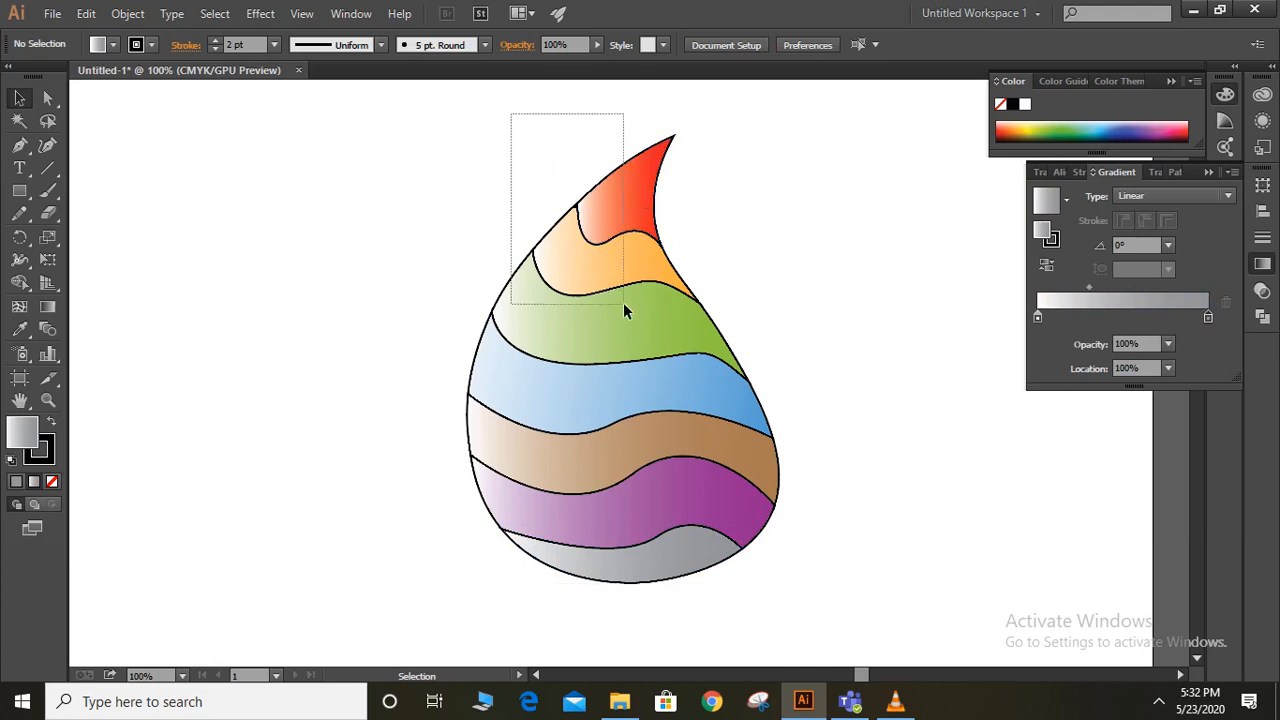
Select all the bands of the drop and reduce their stroke weight until the black outlines are removed
{"action": "left_click_drag", "start_coordinate": [623, 302], "coordinate": [818, 578]}
{"action": "left_click", "coordinate": [836, 455]}
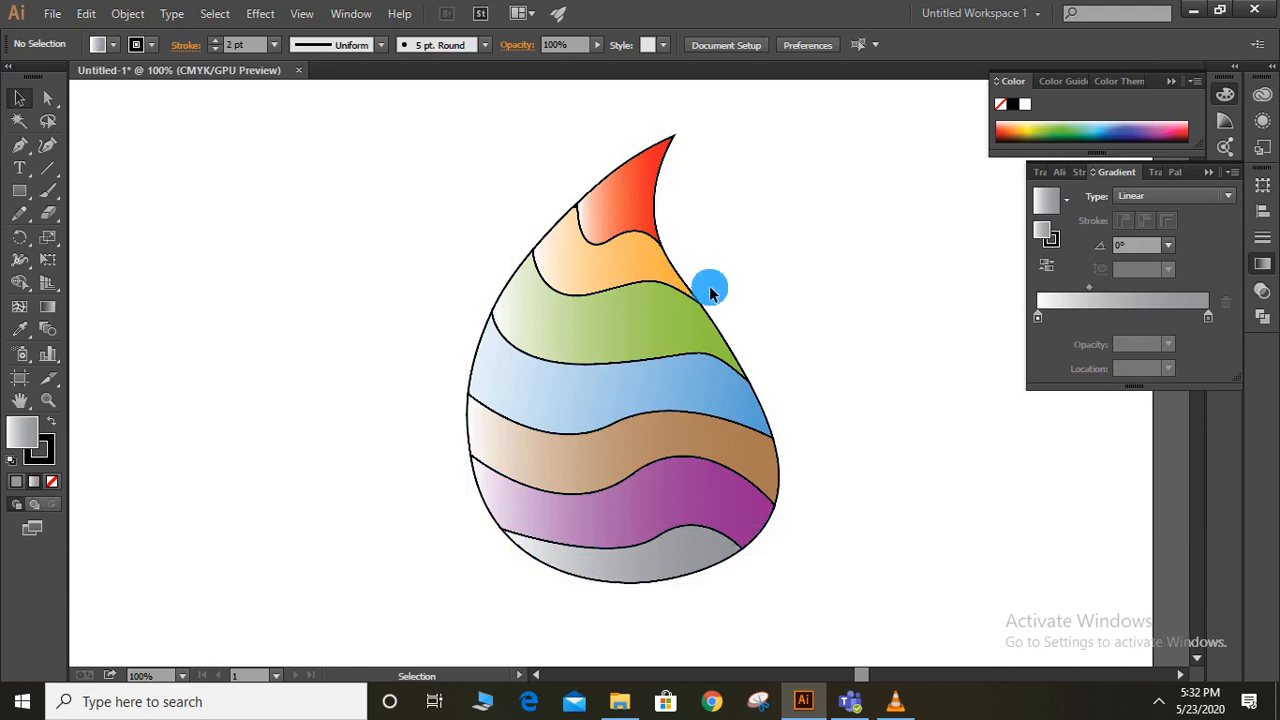
{"action": "left_click_drag", "start_coordinate": [592, 354], "coordinate": [879, 597]}
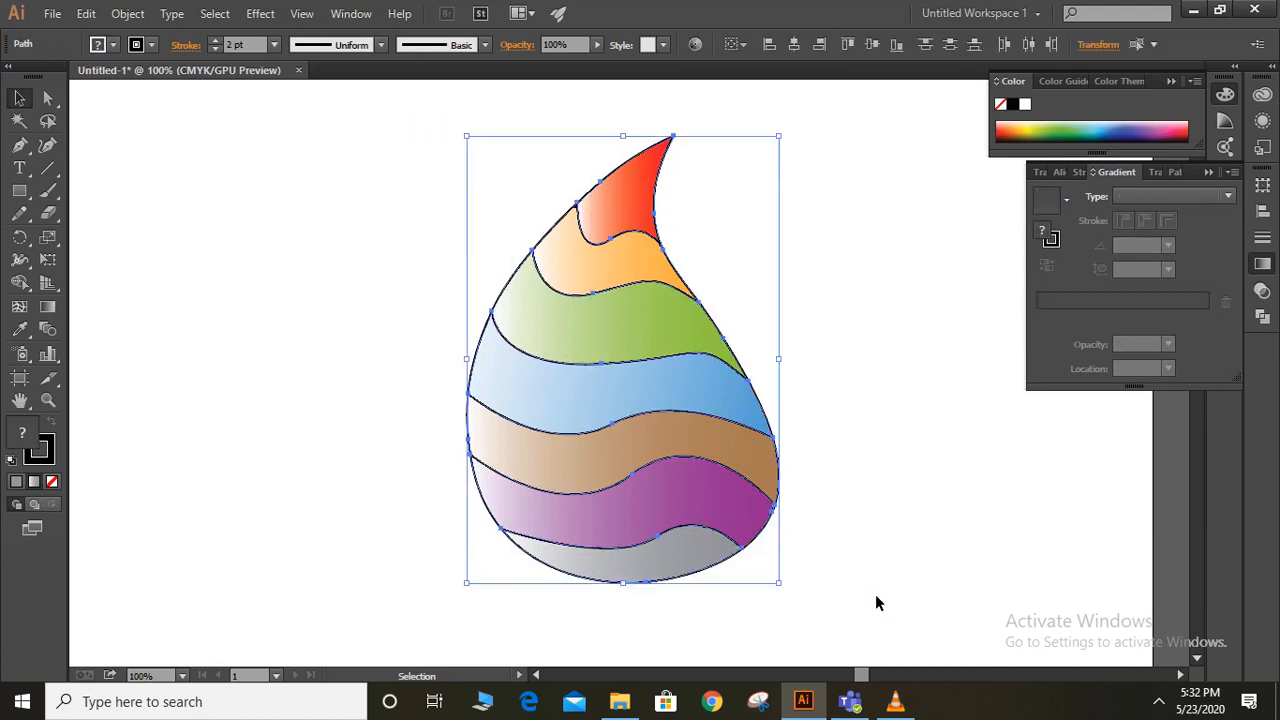
{"action": "left_click", "coordinate": [214, 48]}
{"action": "left_click", "coordinate": [214, 48]}
{"action": "left_click", "coordinate": [214, 48]}
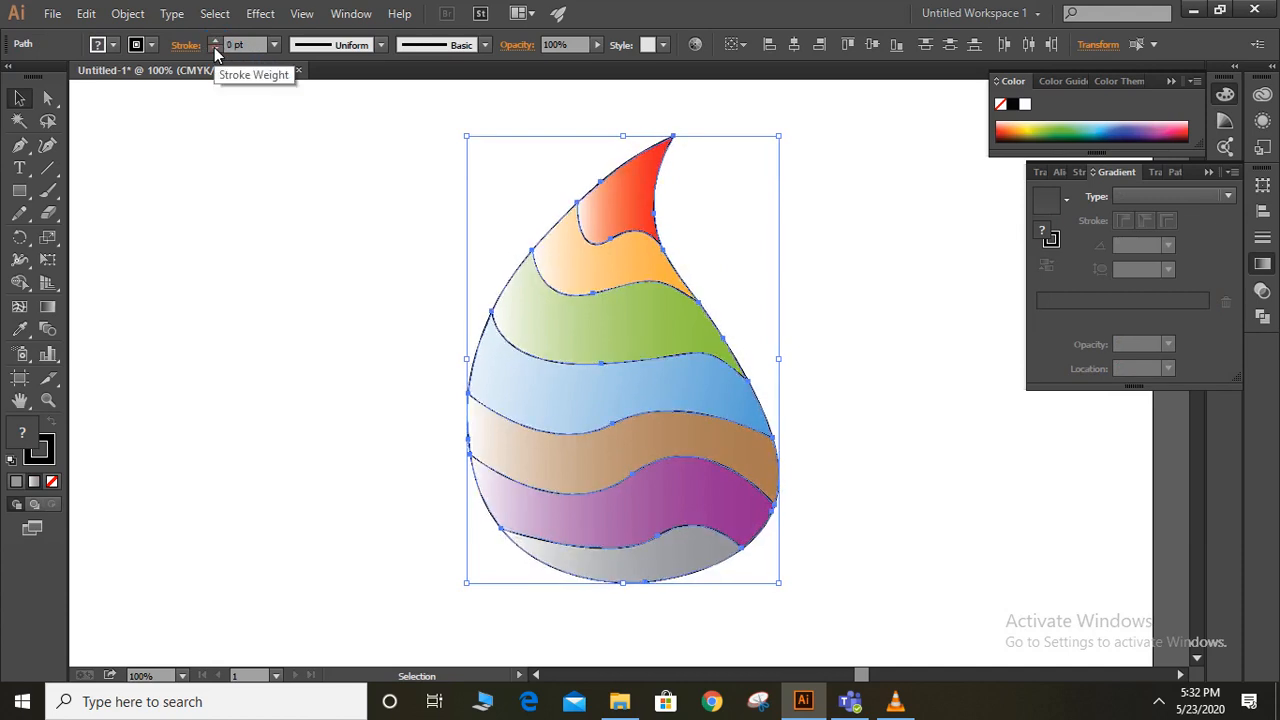
{"action": "left_click", "coordinate": [214, 48]}
{"action": "left_click", "coordinate": [336, 290]}
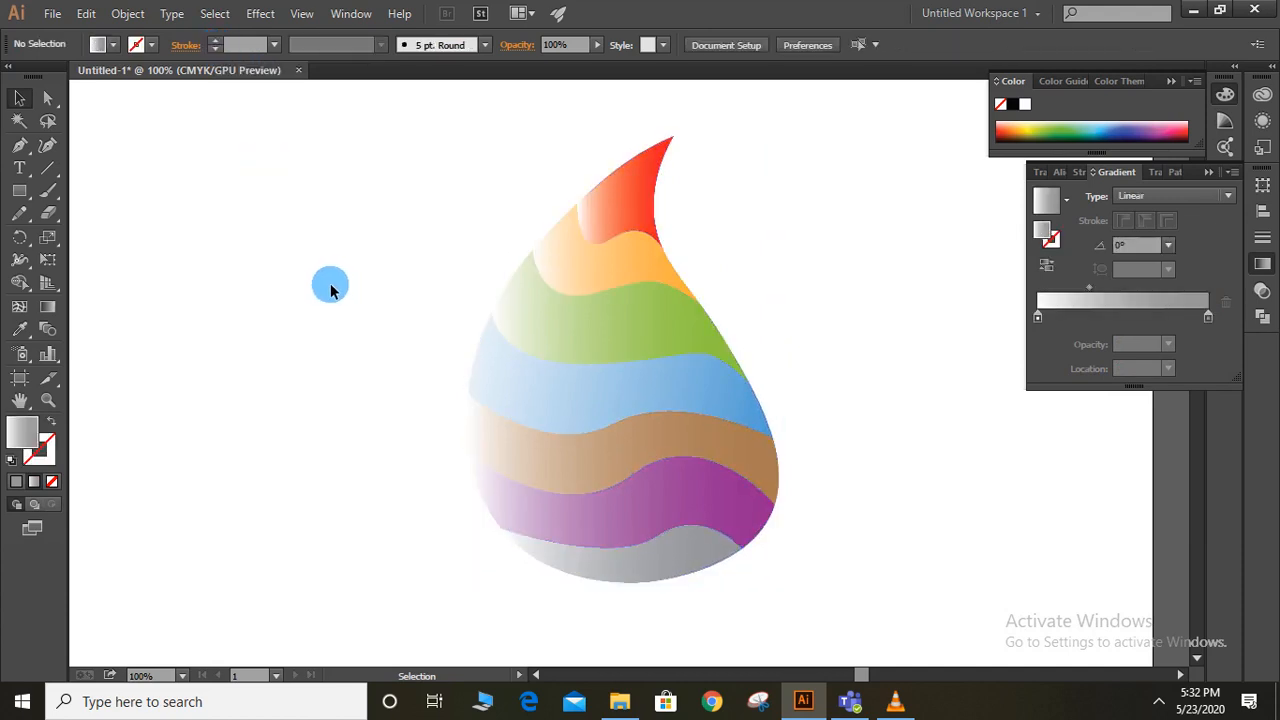
Group all the gradient-filled bands of the drop into one object and deselect it
{"action": "left_click_drag", "start_coordinate": [416, 145], "coordinate": [813, 608]}
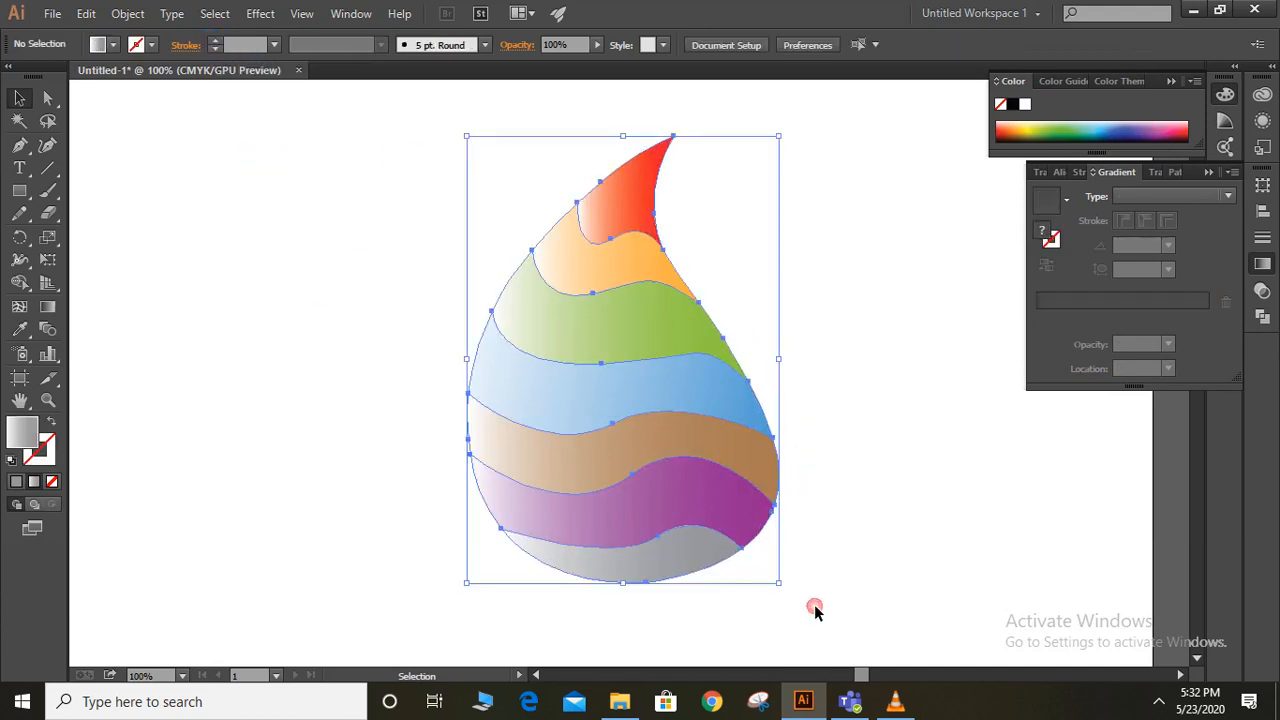
{"action": "left_click", "coordinate": [774, 553]}
{"action": "right_click", "coordinate": [707, 478]}
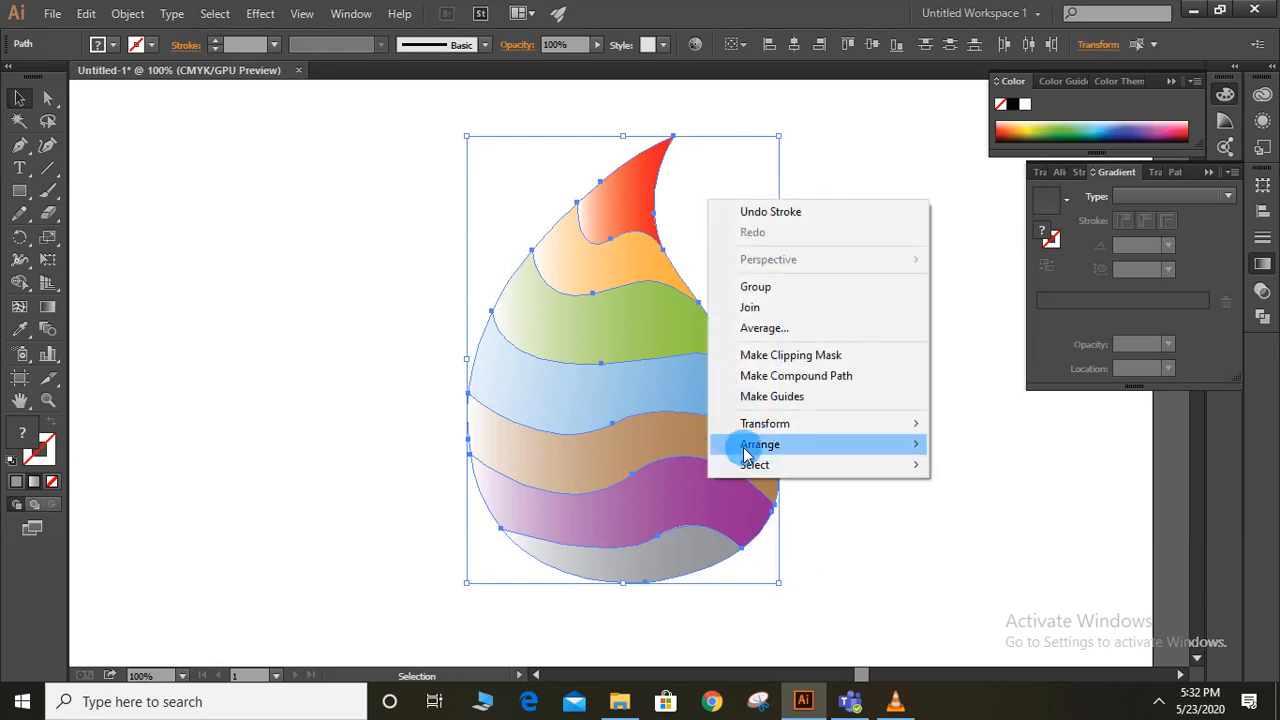
{"action": "left_click", "coordinate": [770, 287]}
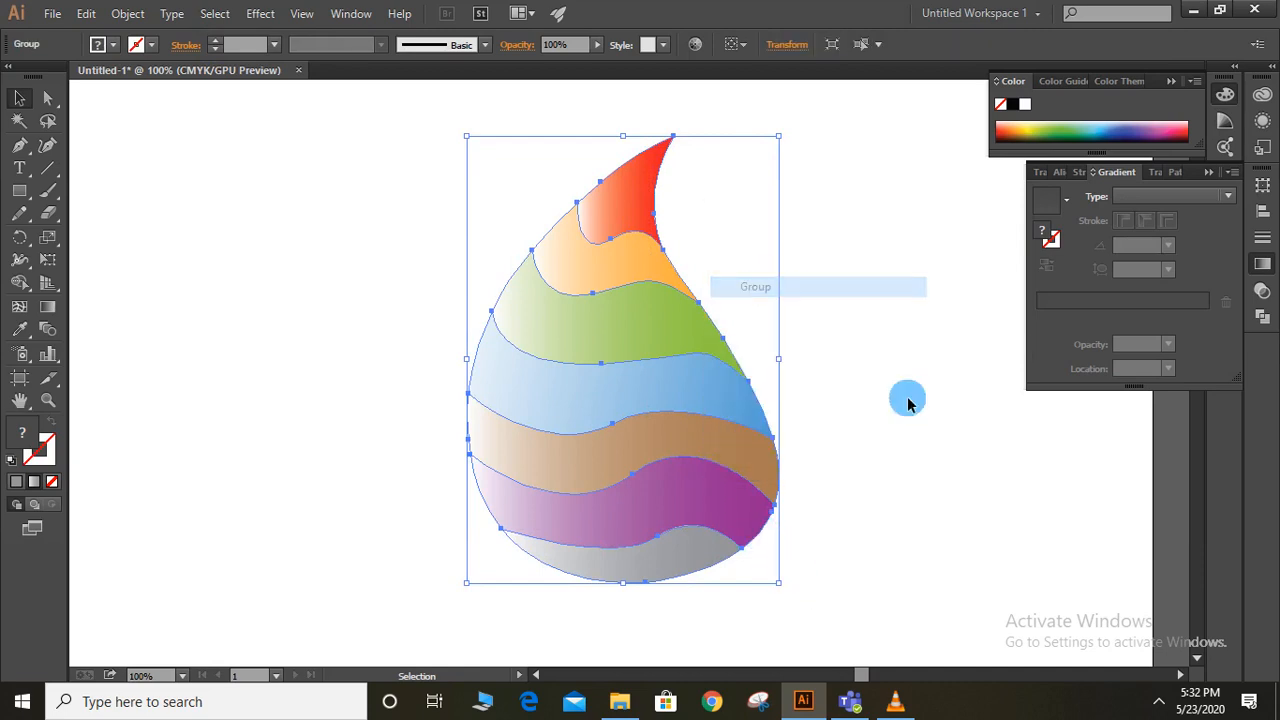
{"action": "left_click", "coordinate": [910, 405]}
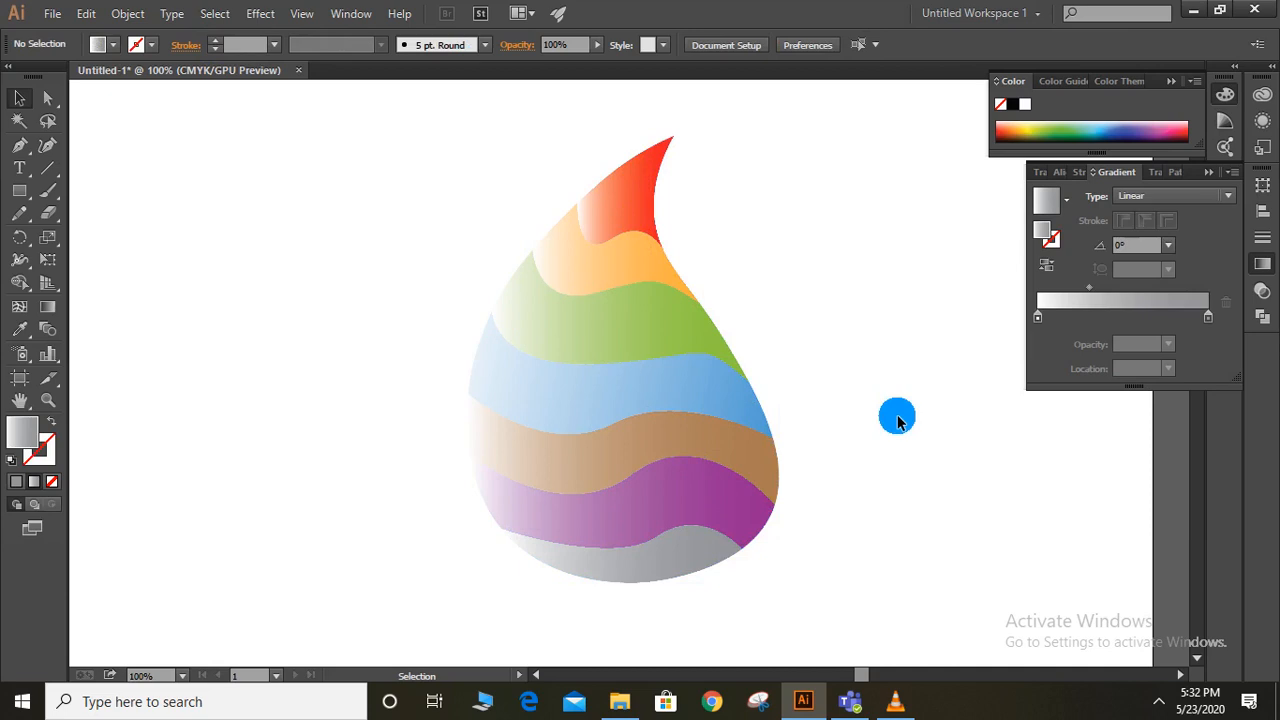
{"action": "key", "text": "ctrl"}
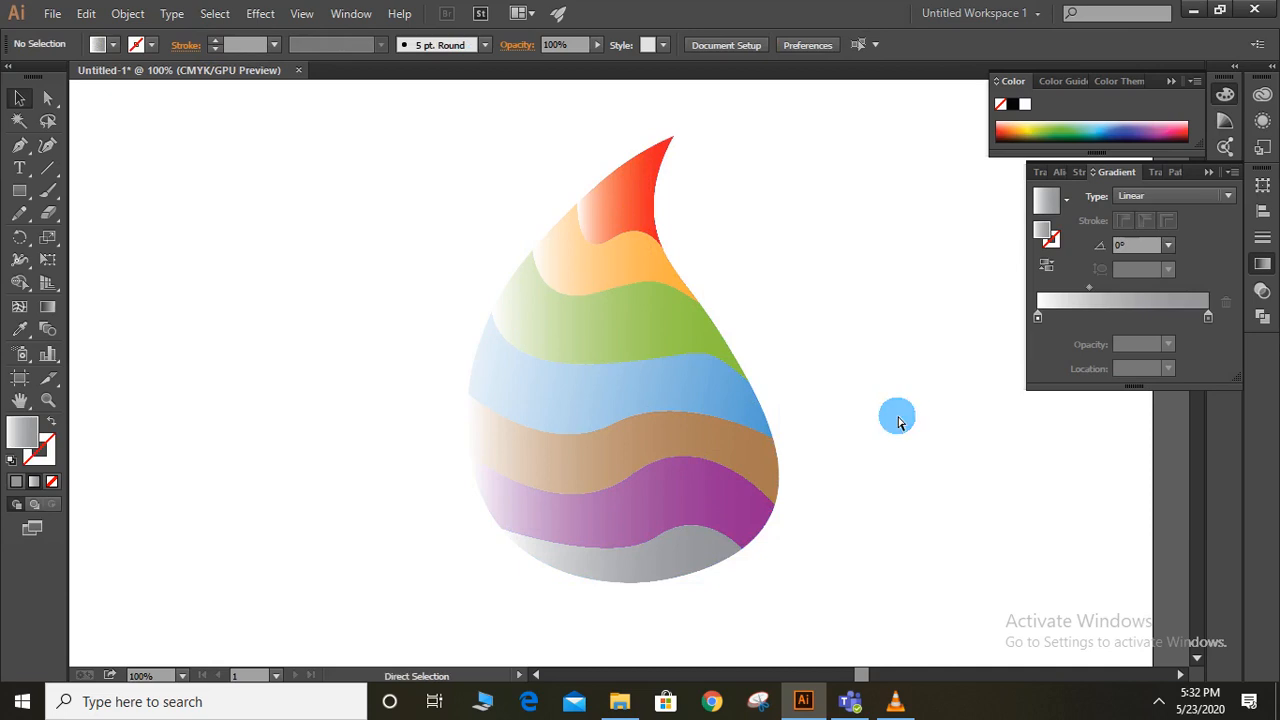